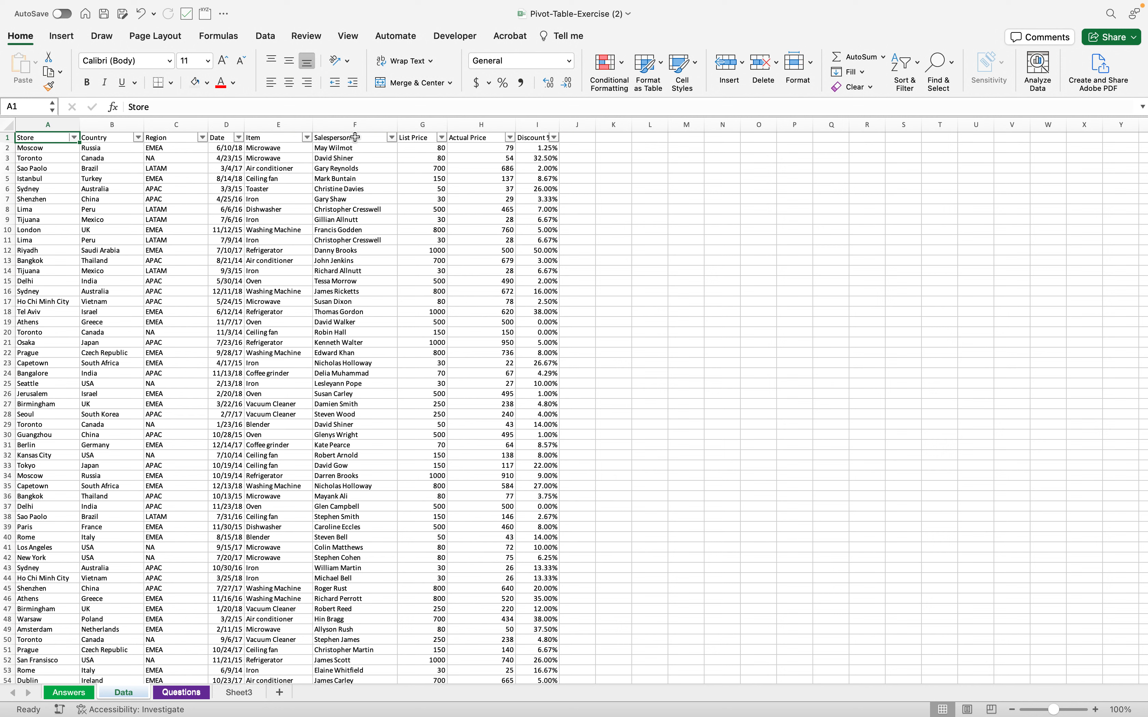
- Examine the extent of the sales data on the Data sheet, from the header row down to the last record
drag(53, 138, 546, 137)
key(ctrl+shift+Down)
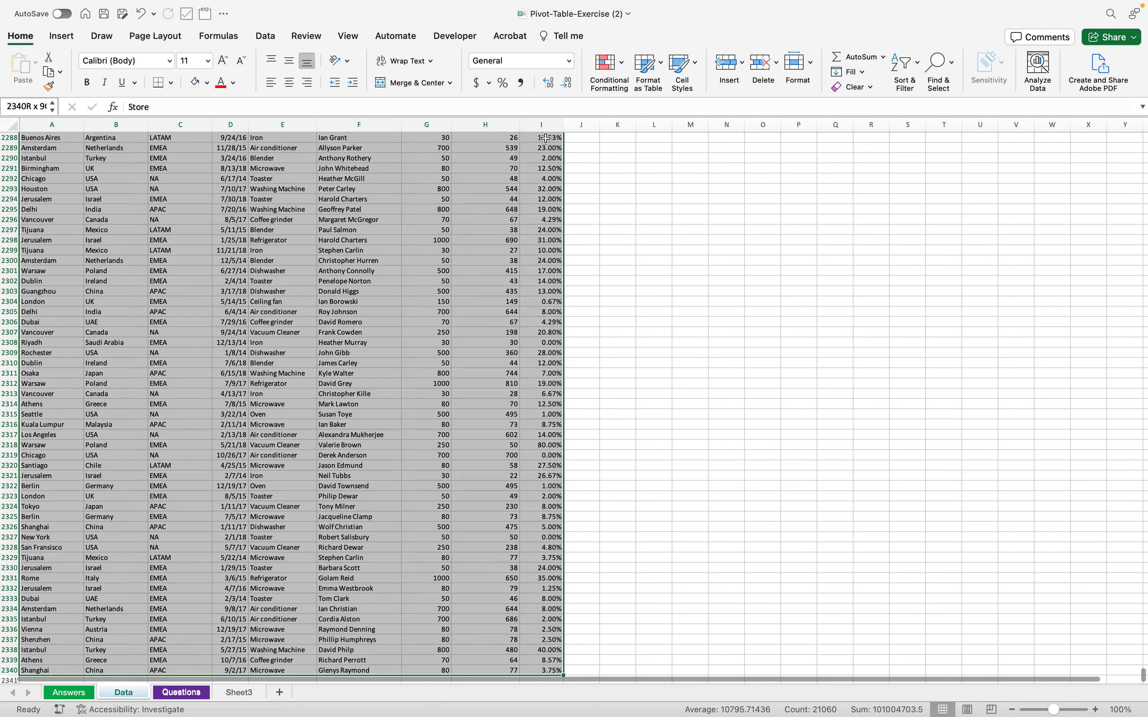
scroll(144, 571, down, 2)
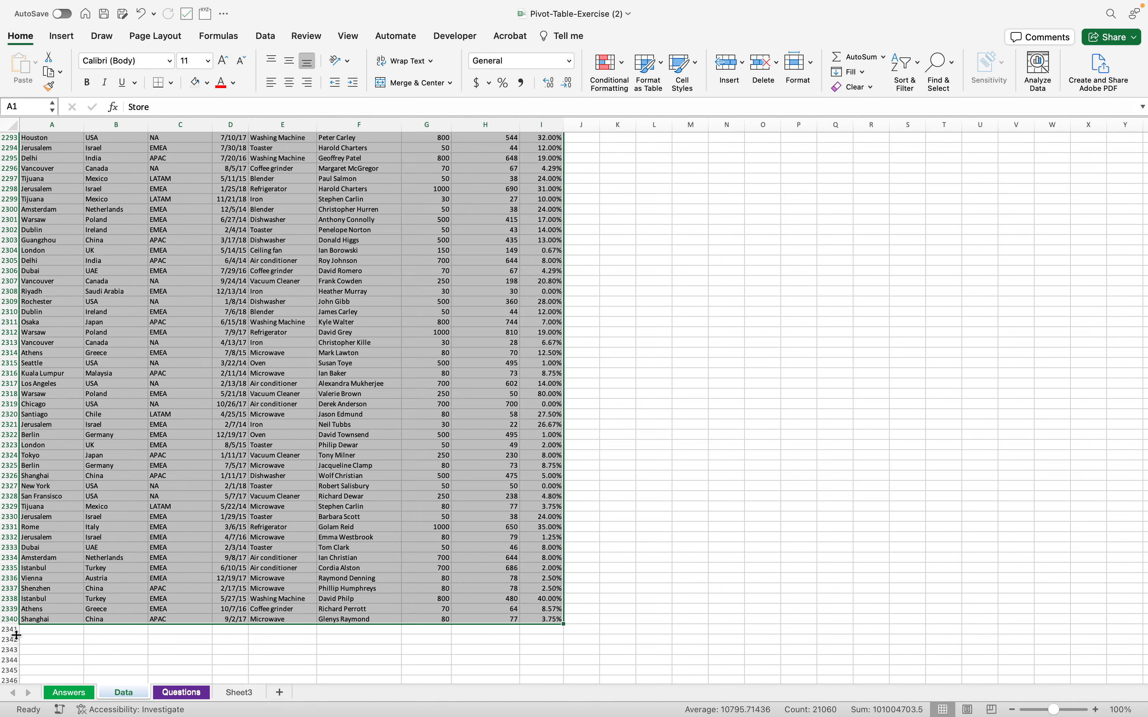
click(62, 610)
key(ctrl+shift+Up)
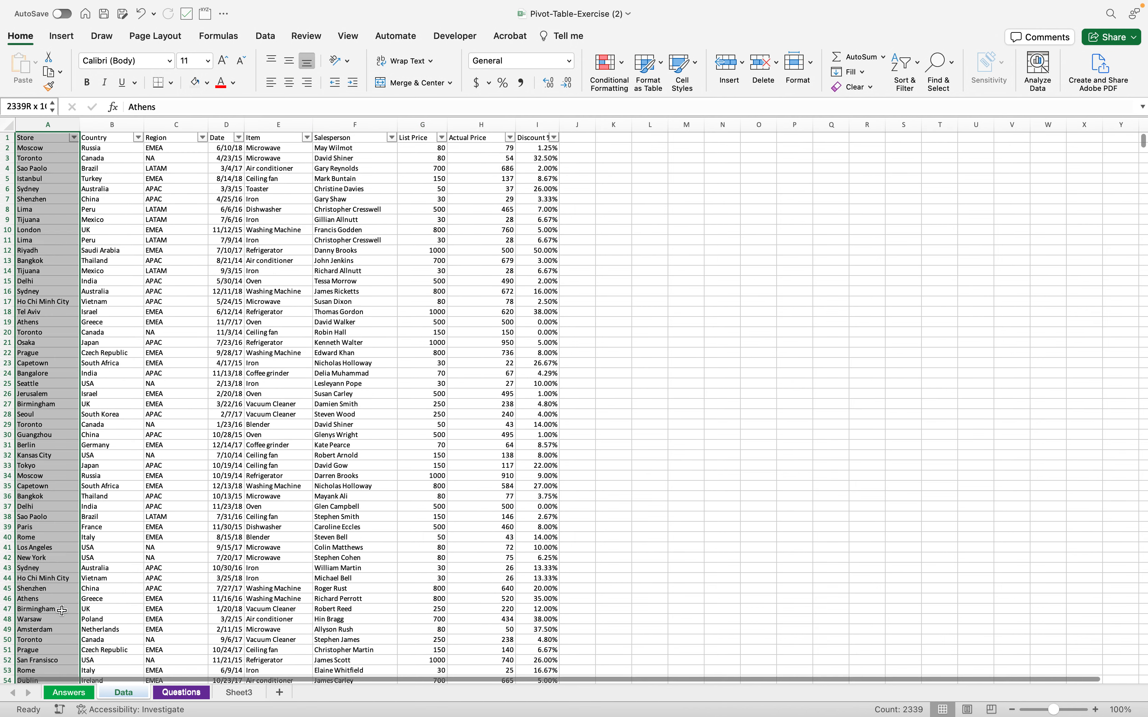
click(297, 337)
click(571, 294)
click(552, 281)
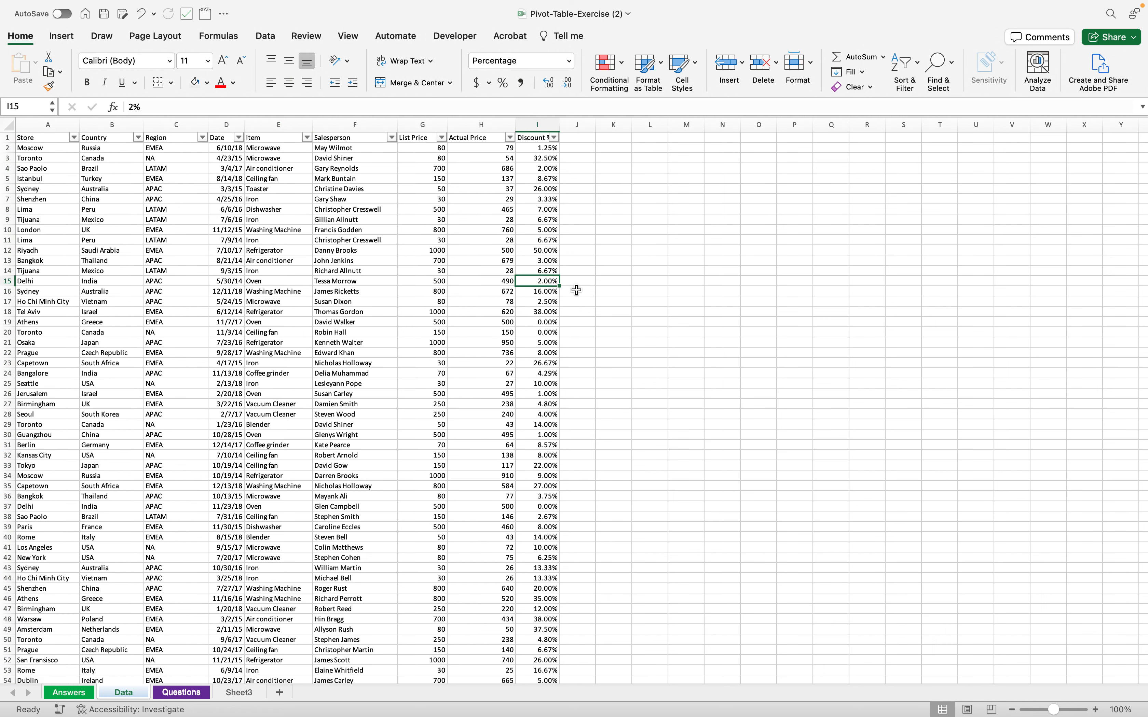
- Review the Store, Country, Region and Date columns in the first rows of the sales data
click(30, 148)
click(50, 139)
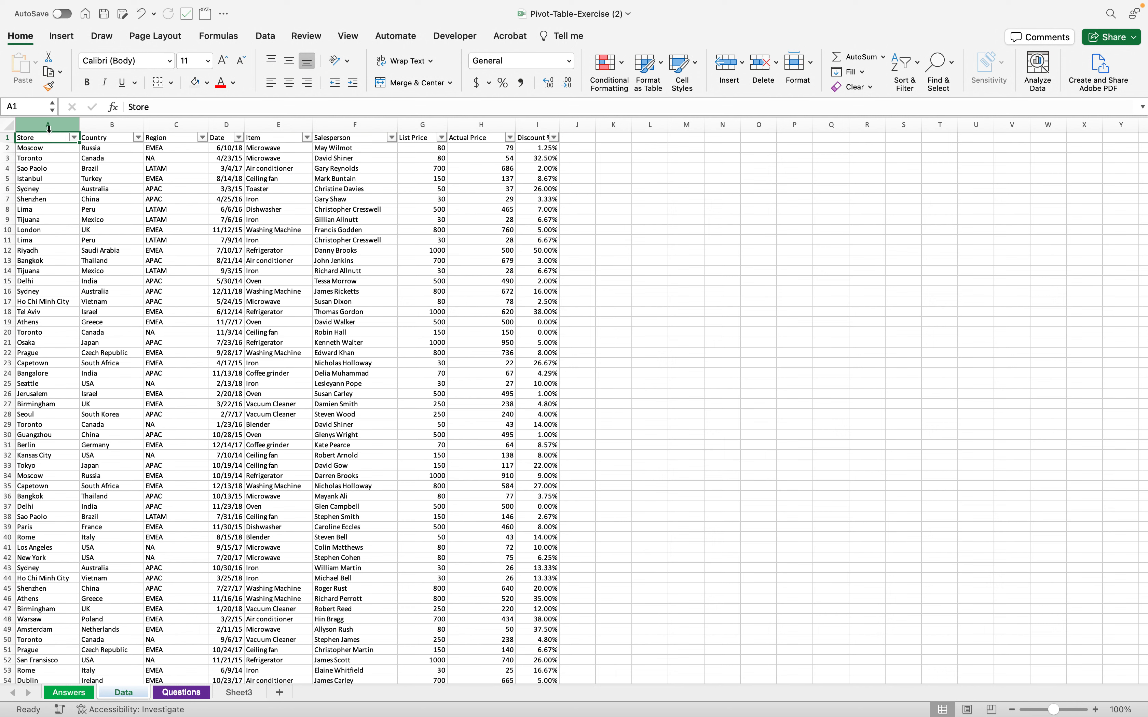
click(48, 125)
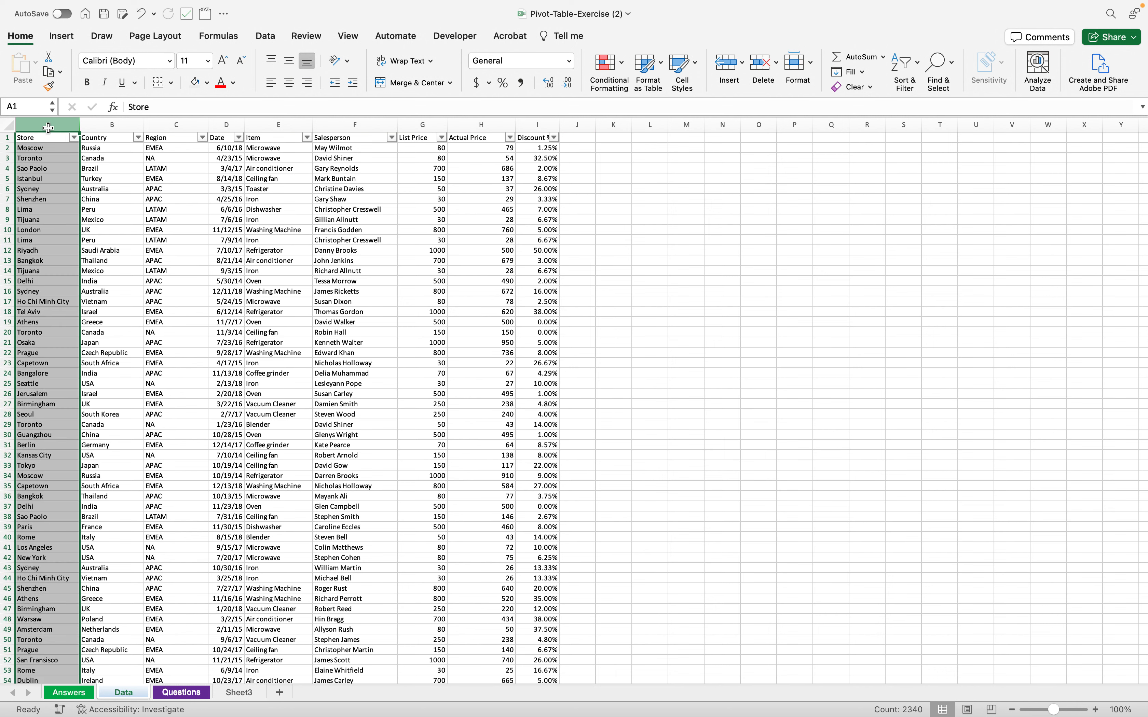
click(51, 150)
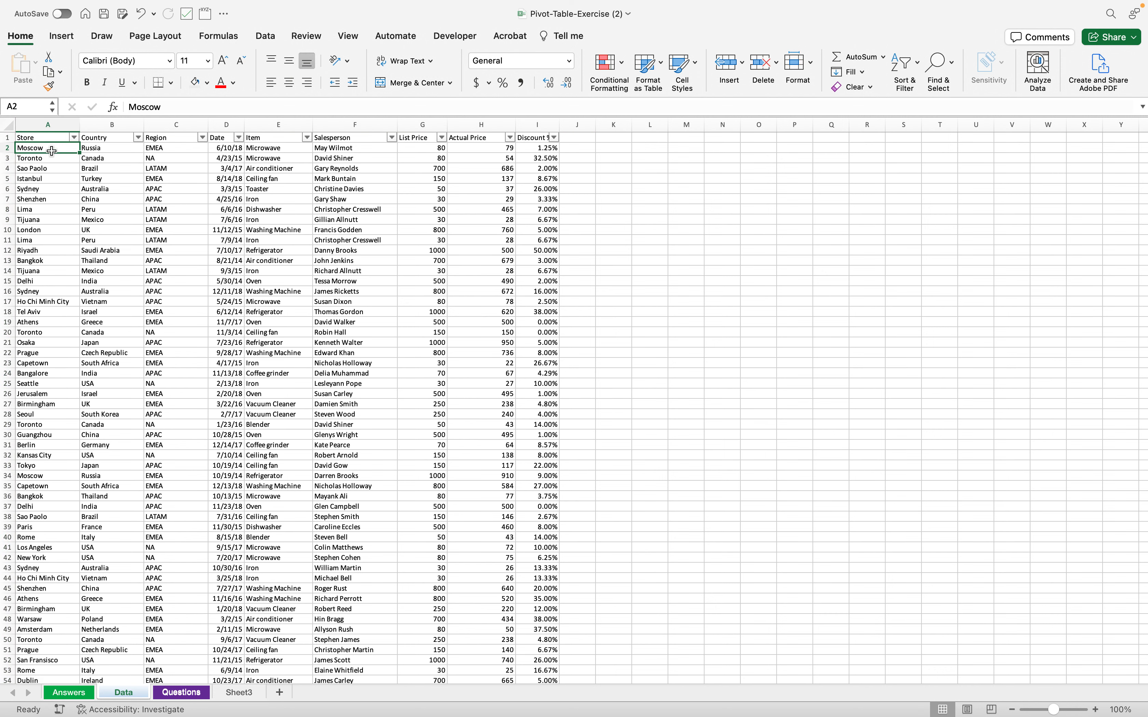
click(104, 150)
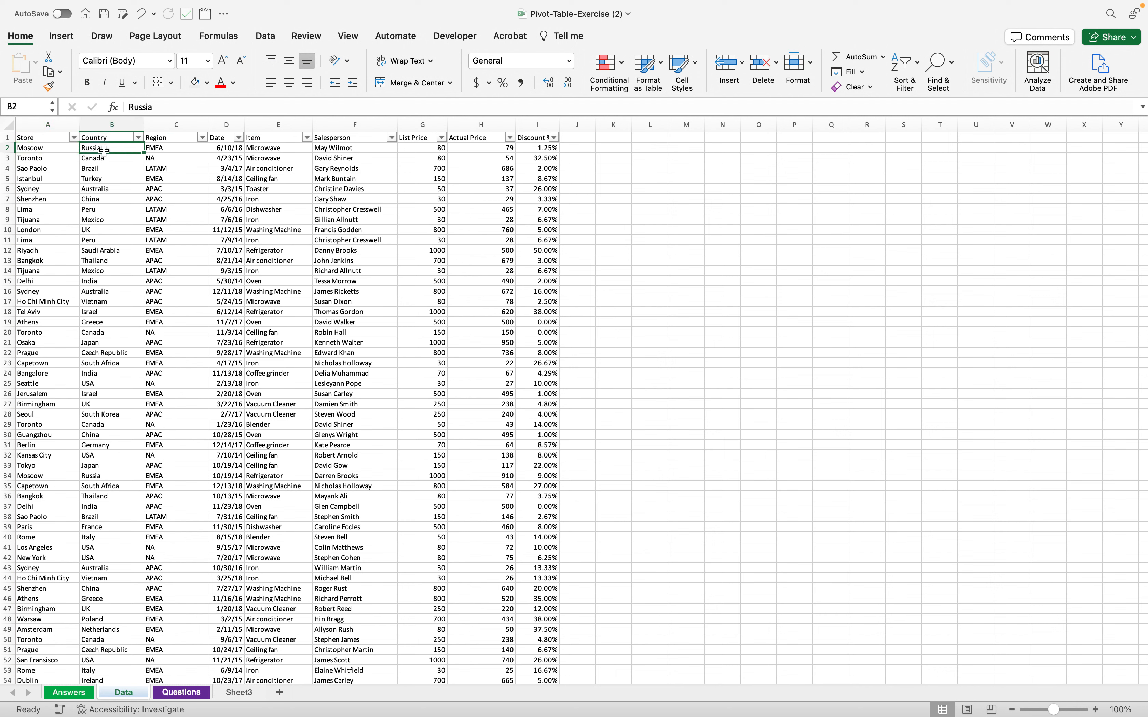
click(183, 148)
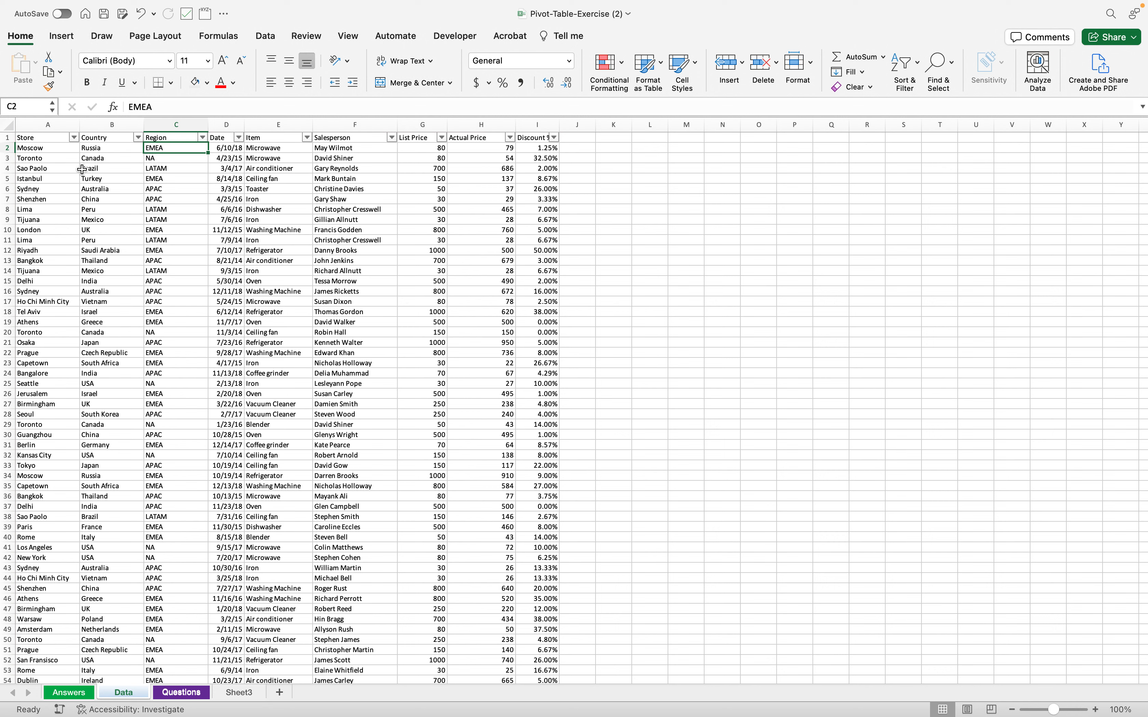
click(95, 169)
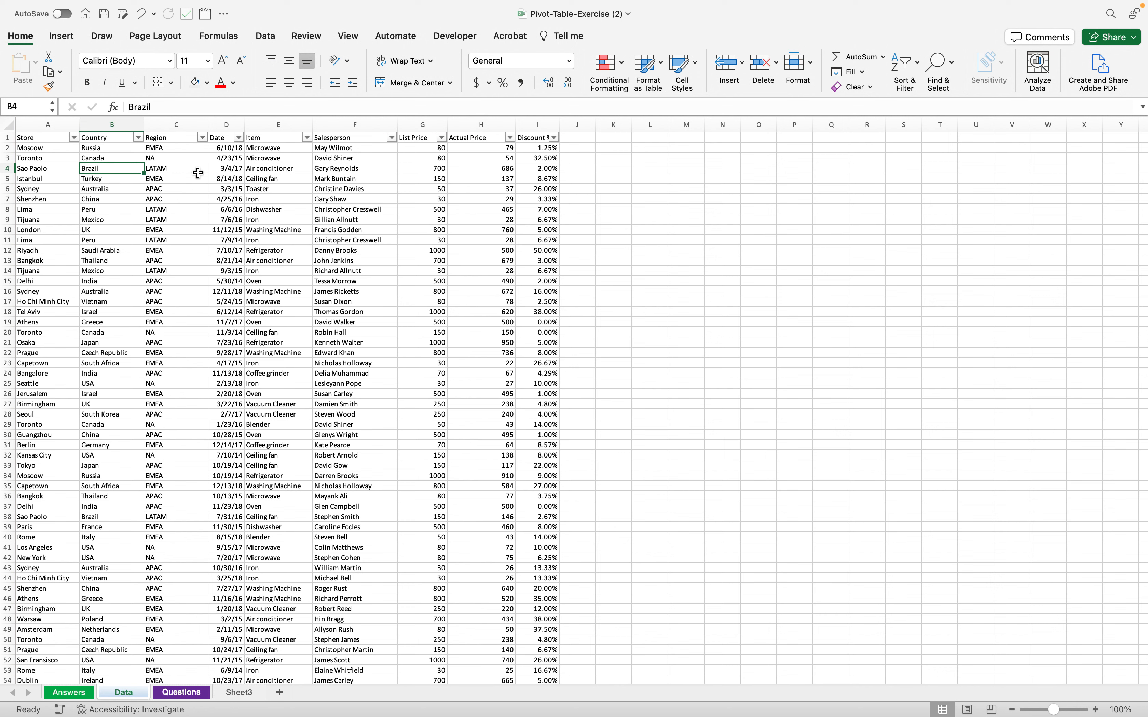
click(225, 169)
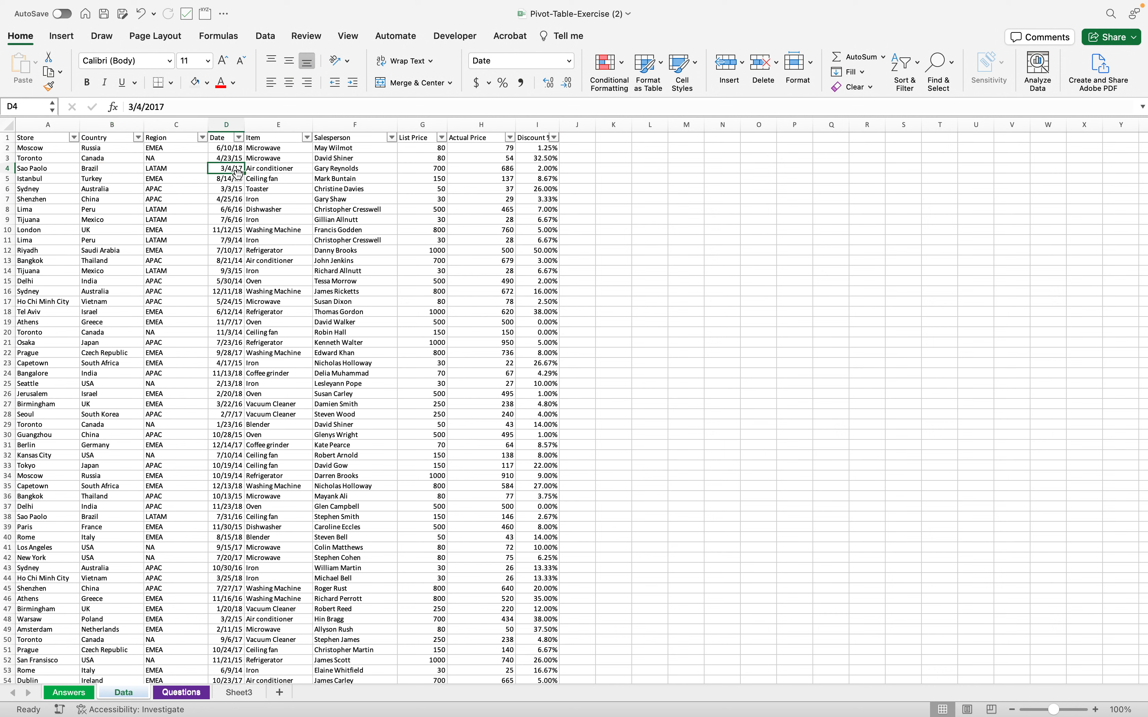
- Review the entries in the Item and Salesperson columns of the sales data
click(280, 170)
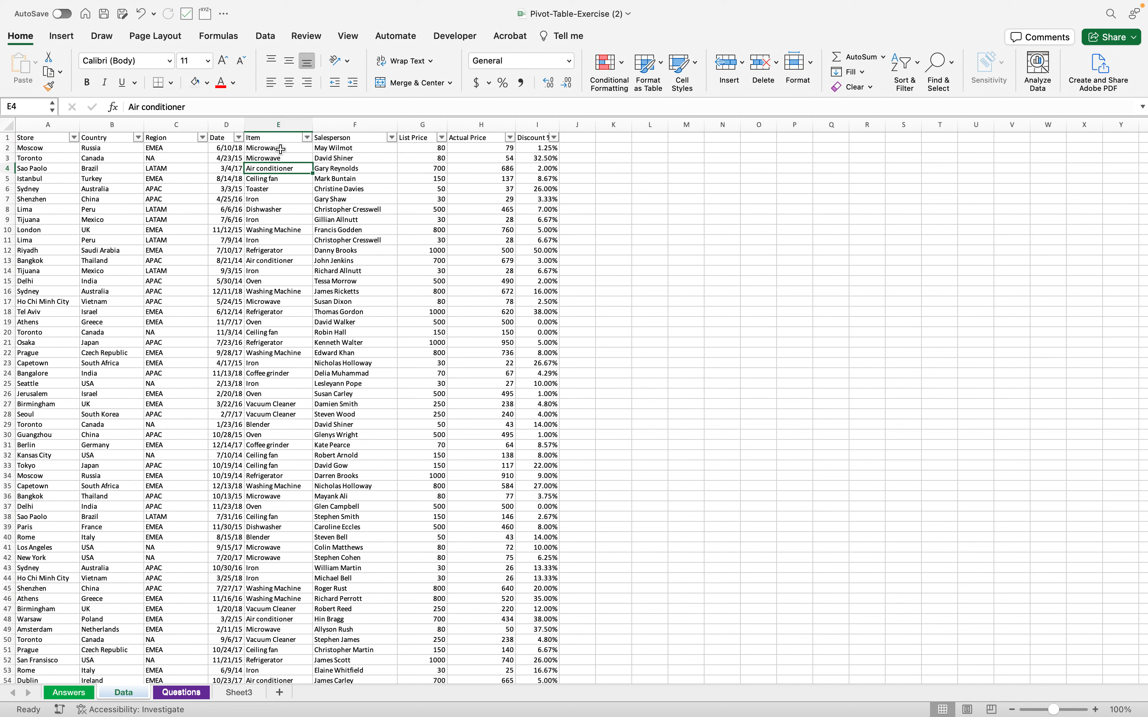
click(287, 158)
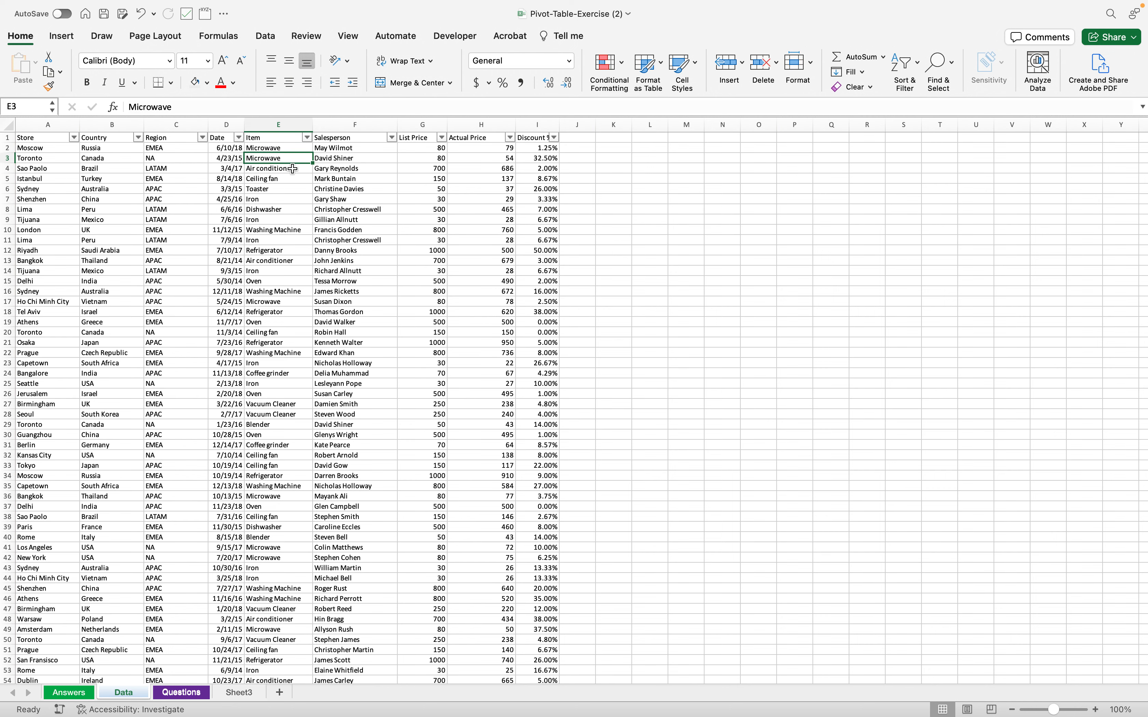
click(293, 168)
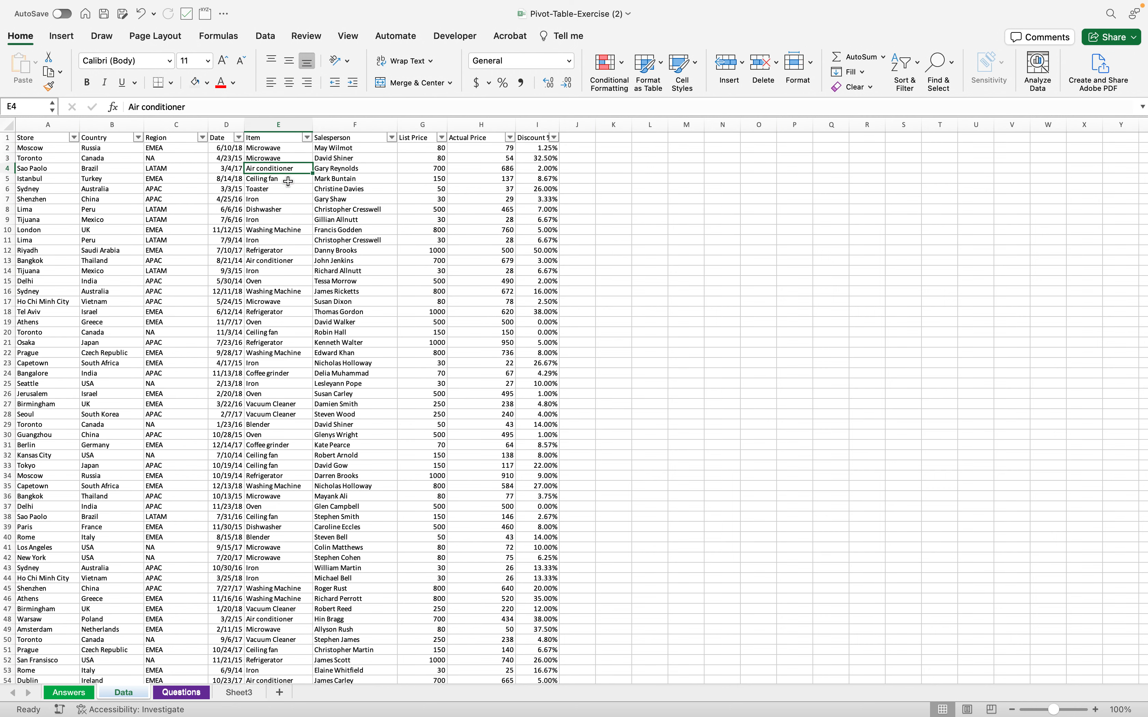
click(284, 190)
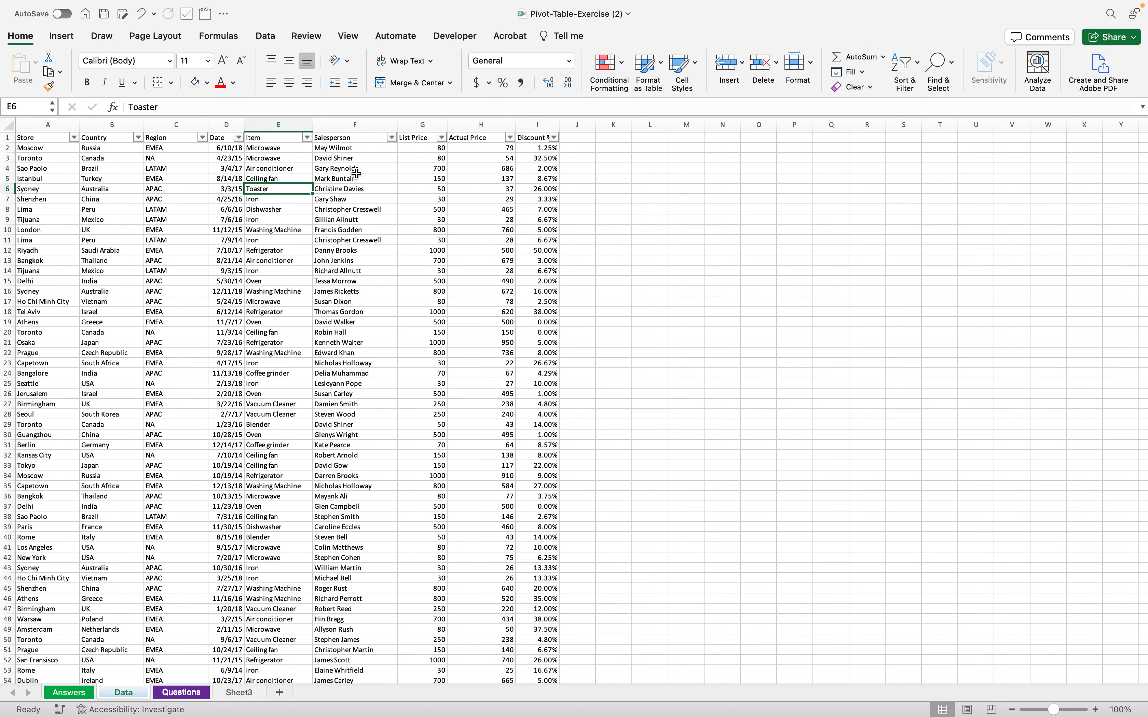
scroll(356, 174, right, 1)
scroll(343, 153, left, 1)
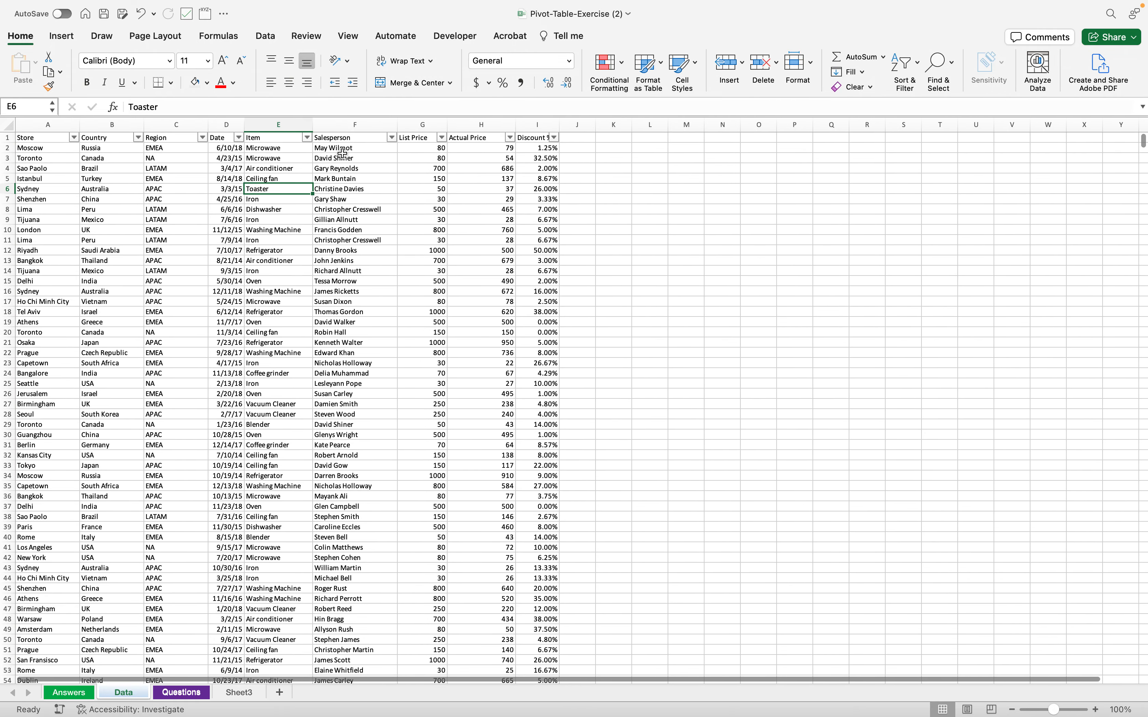
click(365, 148)
click(369, 170)
click(369, 188)
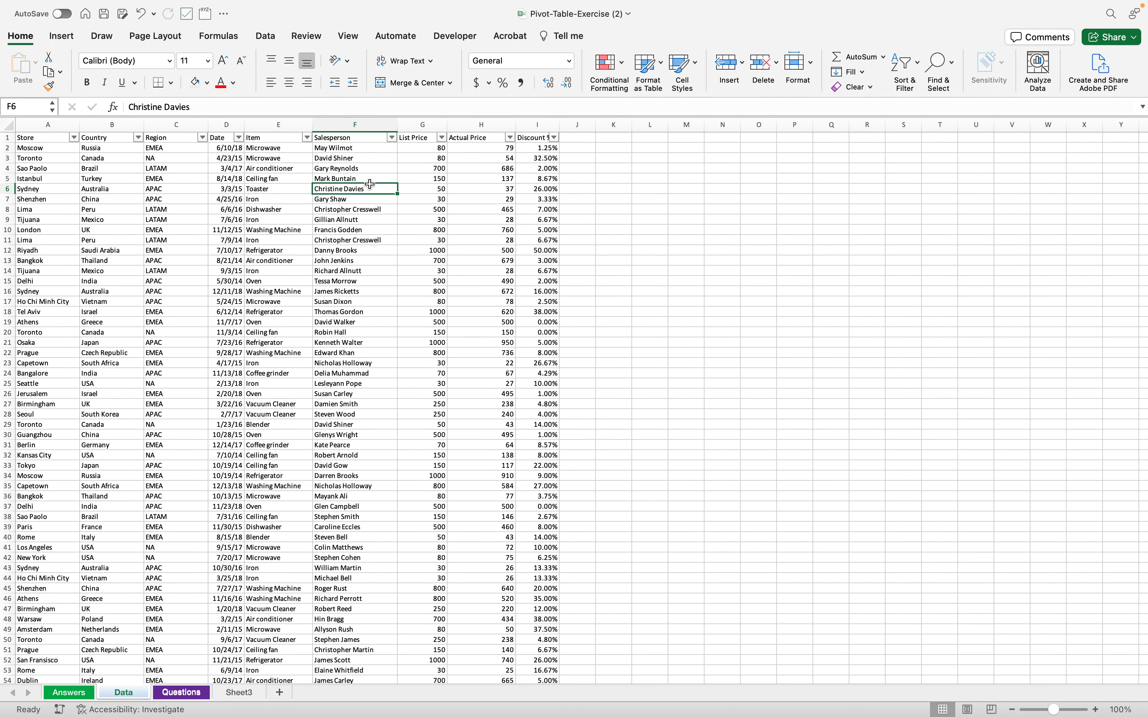
- Compare the List Price, Actual Price and Discount columns for the records in rows 5 and 2
click(432, 178)
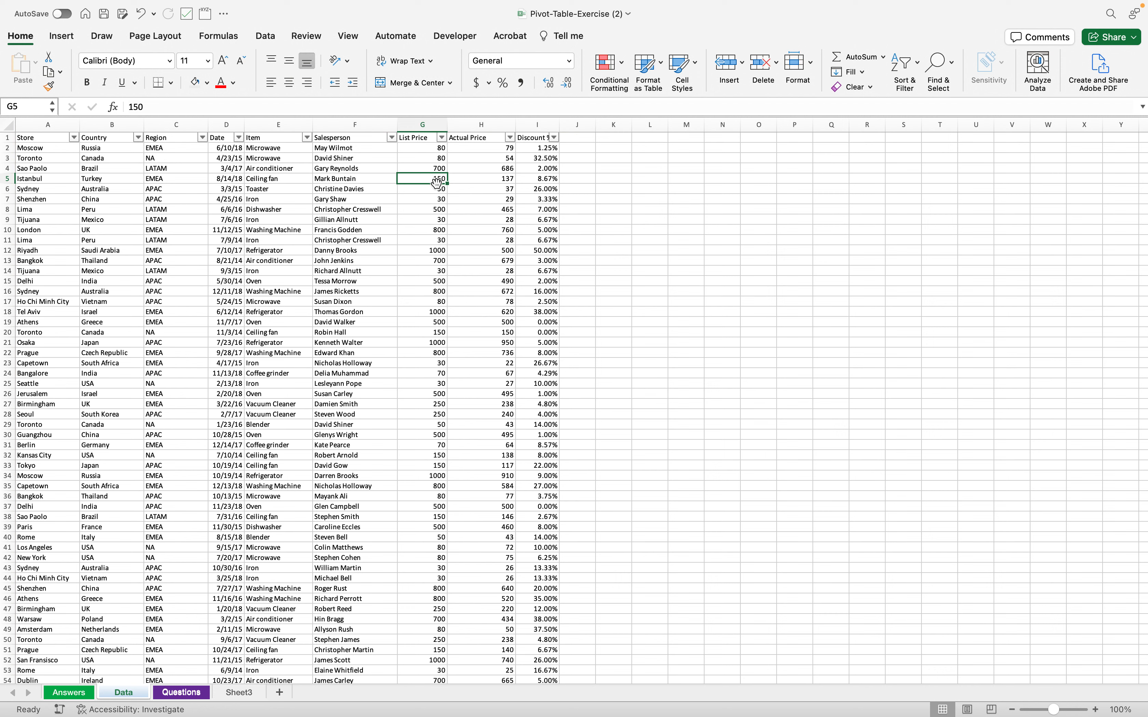
click(425, 179)
click(498, 179)
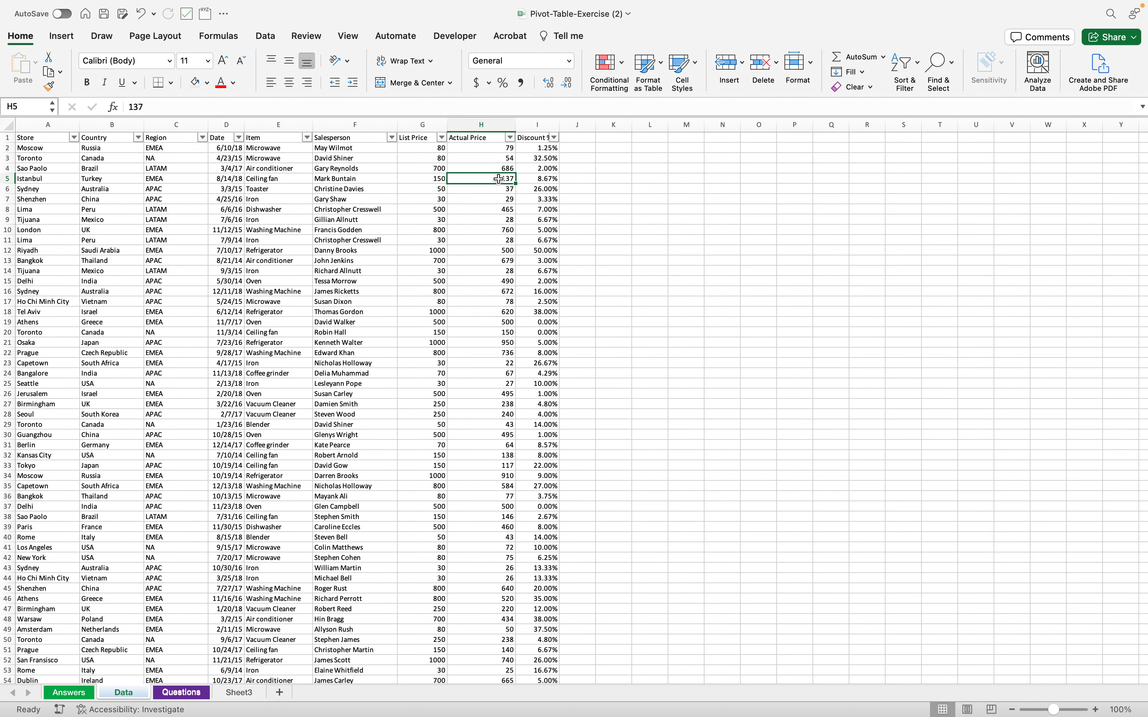
click(480, 125)
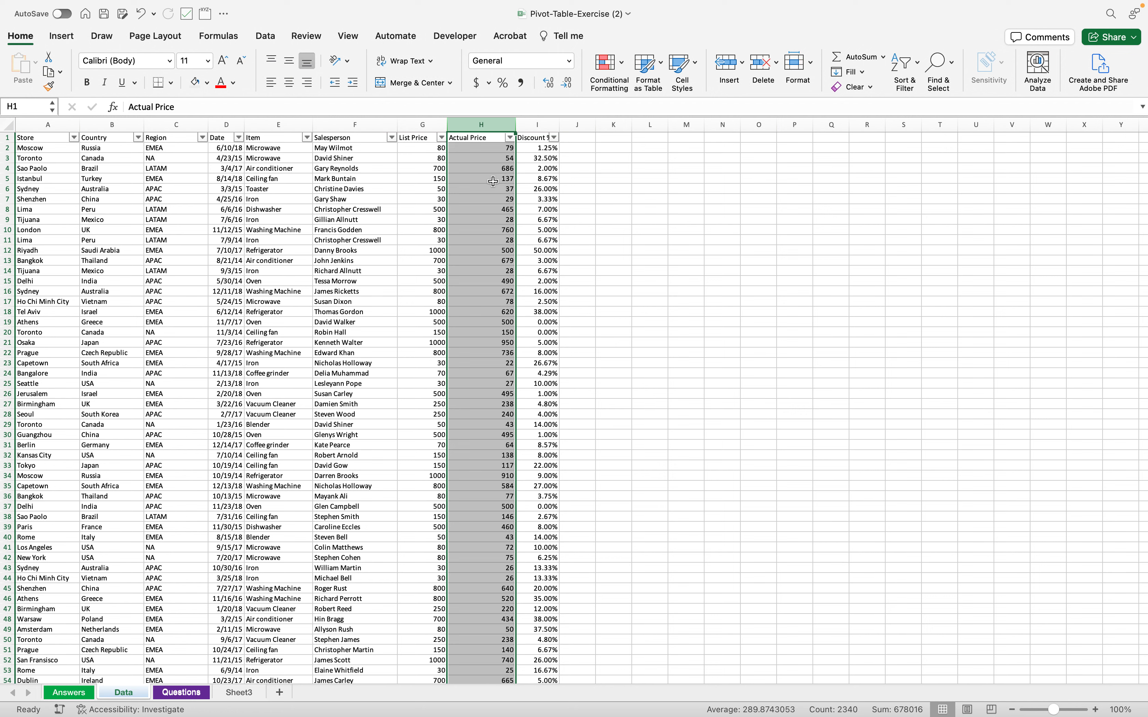
click(538, 180)
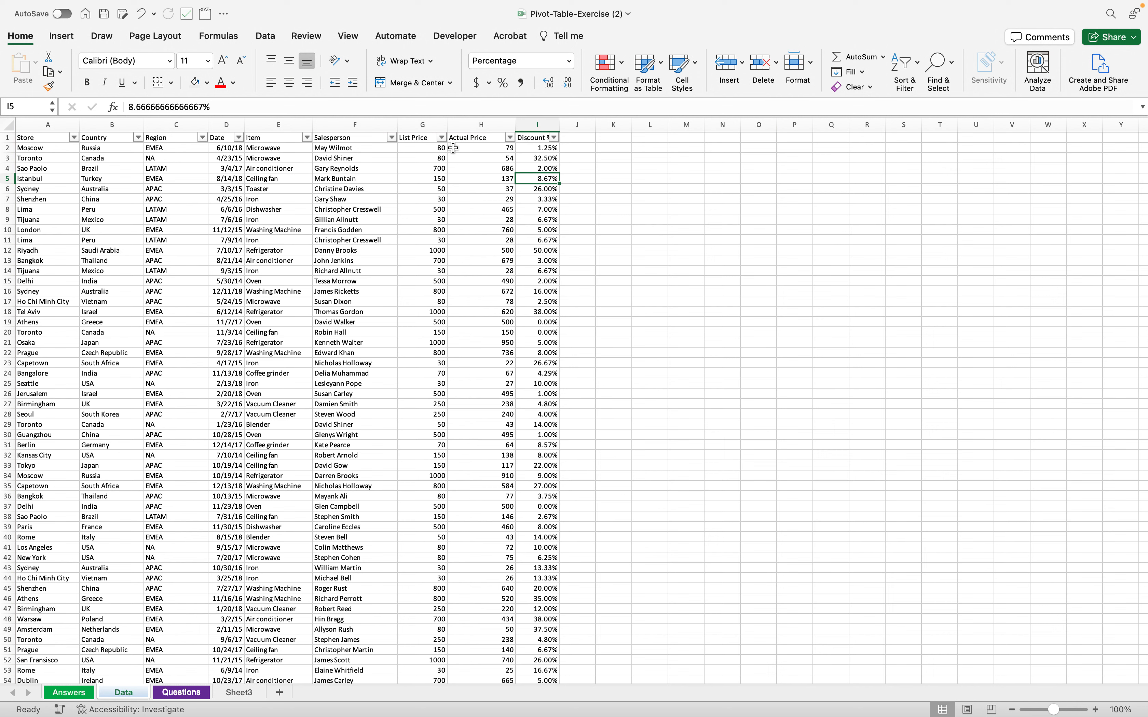
click(421, 148)
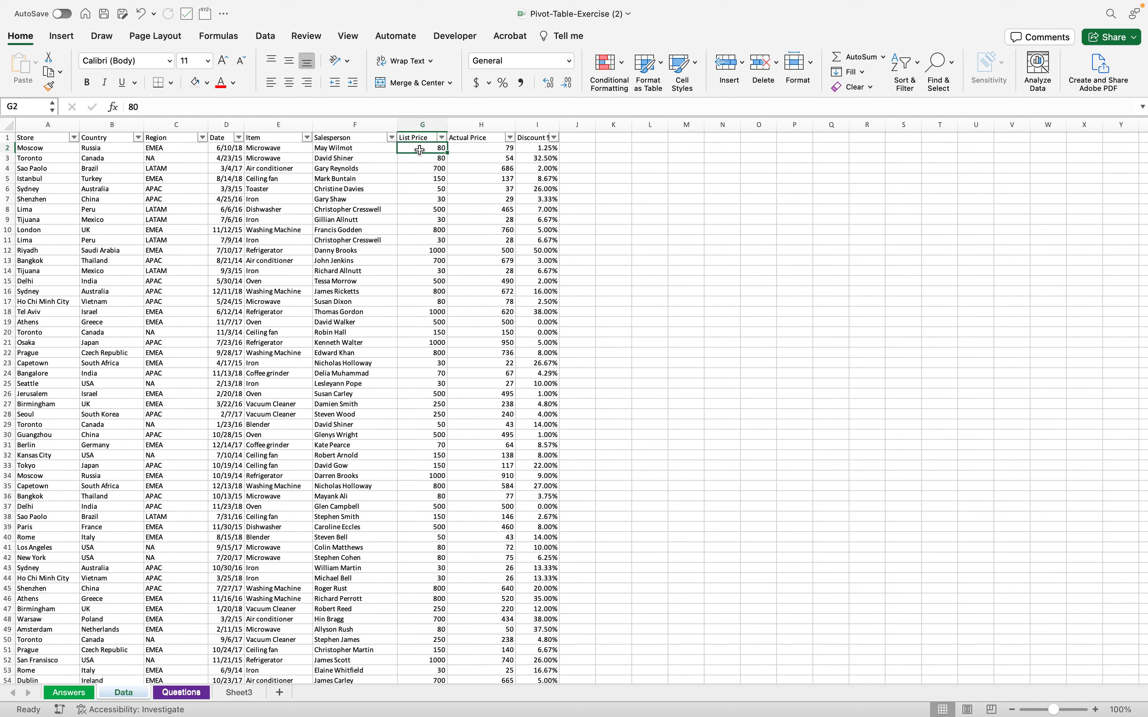
click(489, 151)
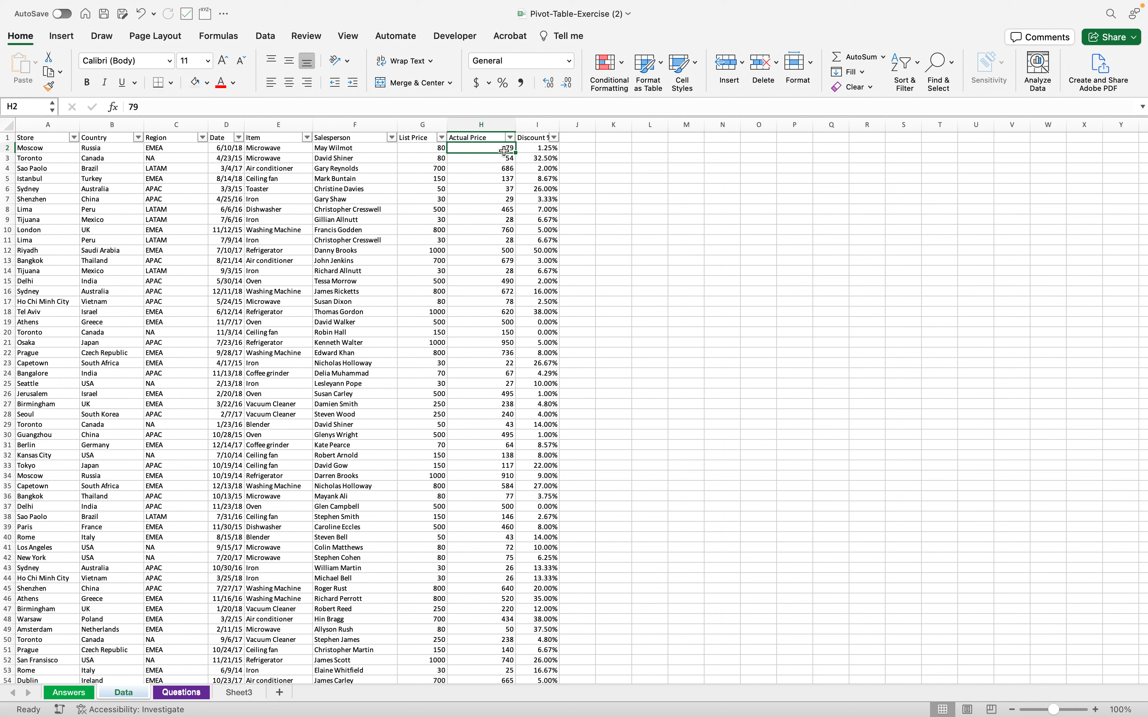
click(544, 151)
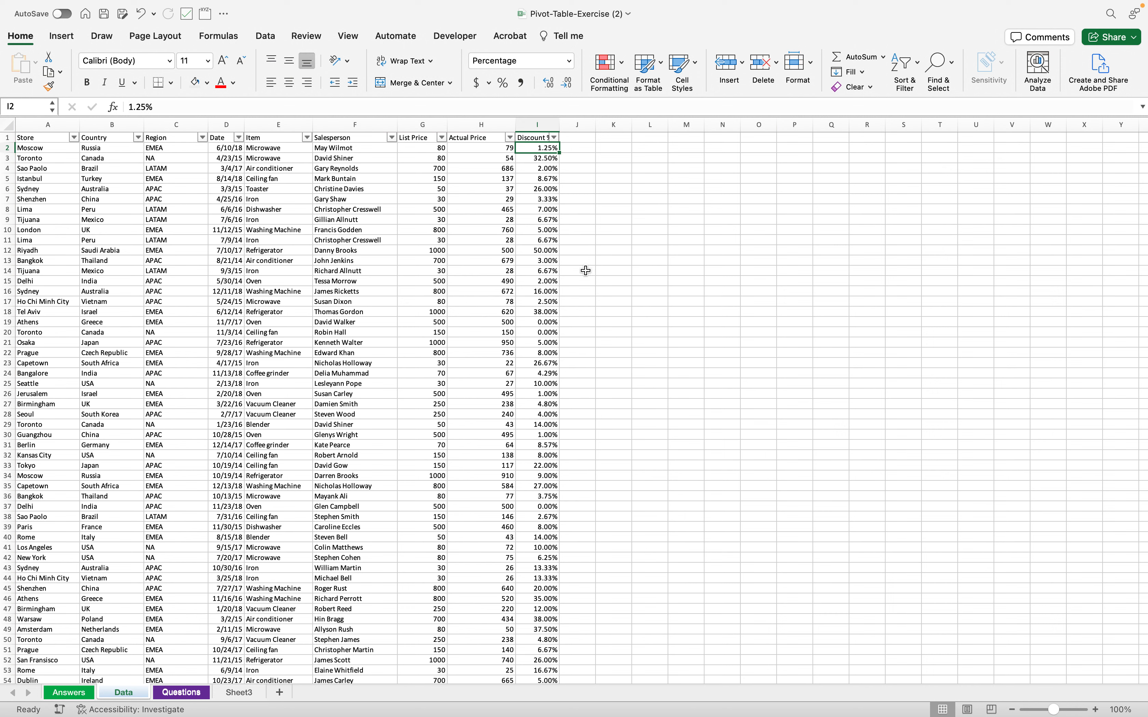
- Read question 1 about dollar sales in each country on the Questions sheet
click(186, 693)
click(115, 169)
click(85, 161)
drag(72, 146, 152, 145)
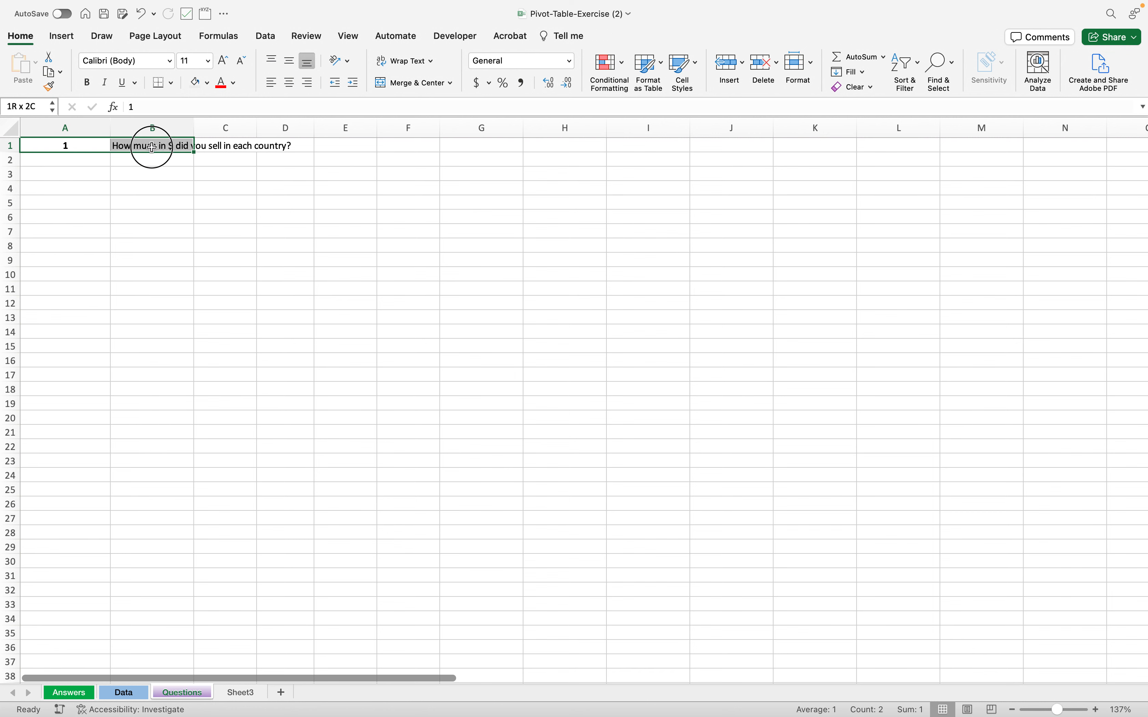
click(94, 162)
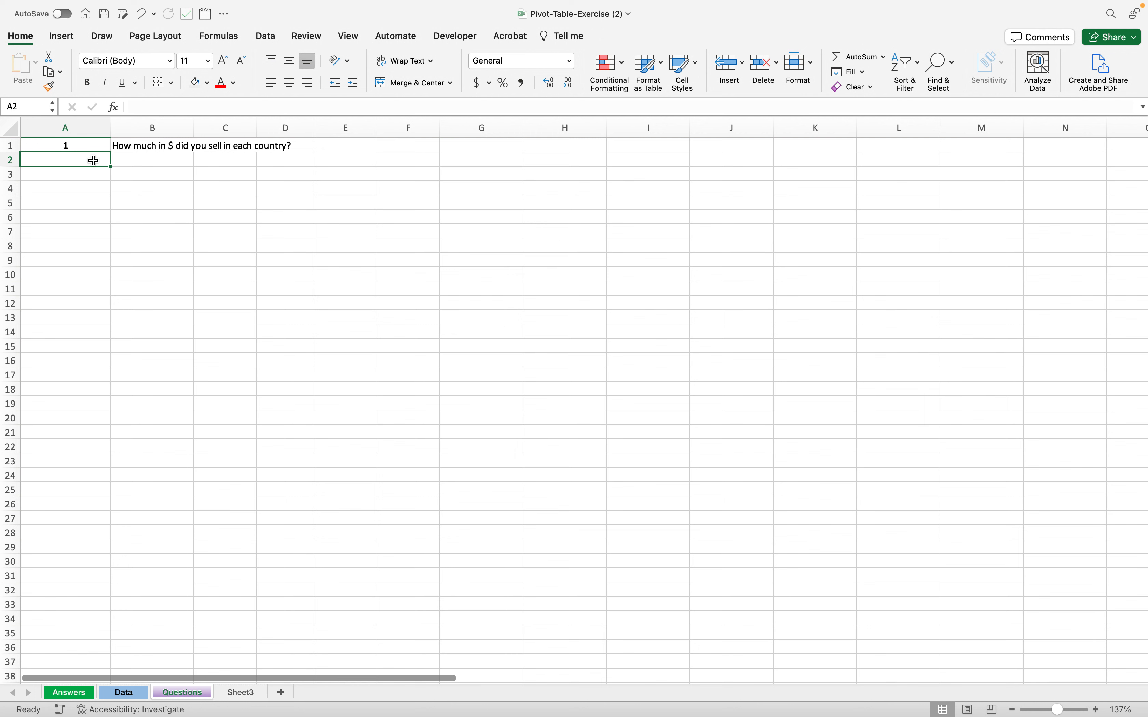
click(123, 146)
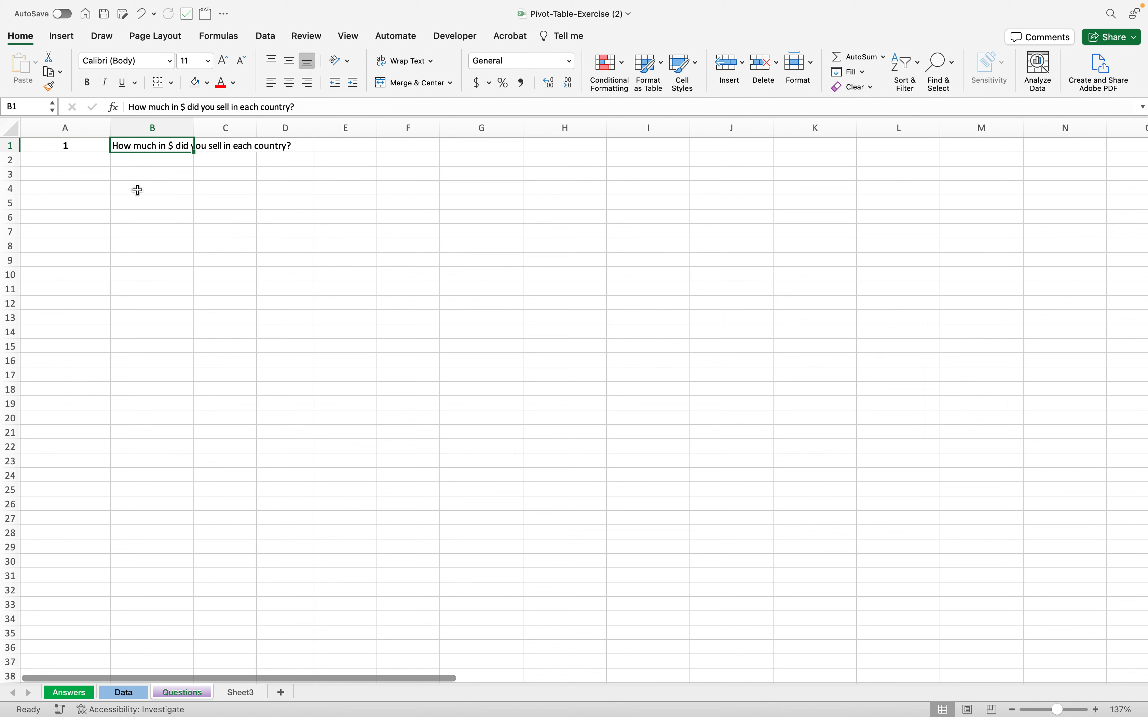
- Insert a PivotTable at cell A2 of the Questions sheet, using Data!$A$1:$I$2340 as the source range
click(97, 157)
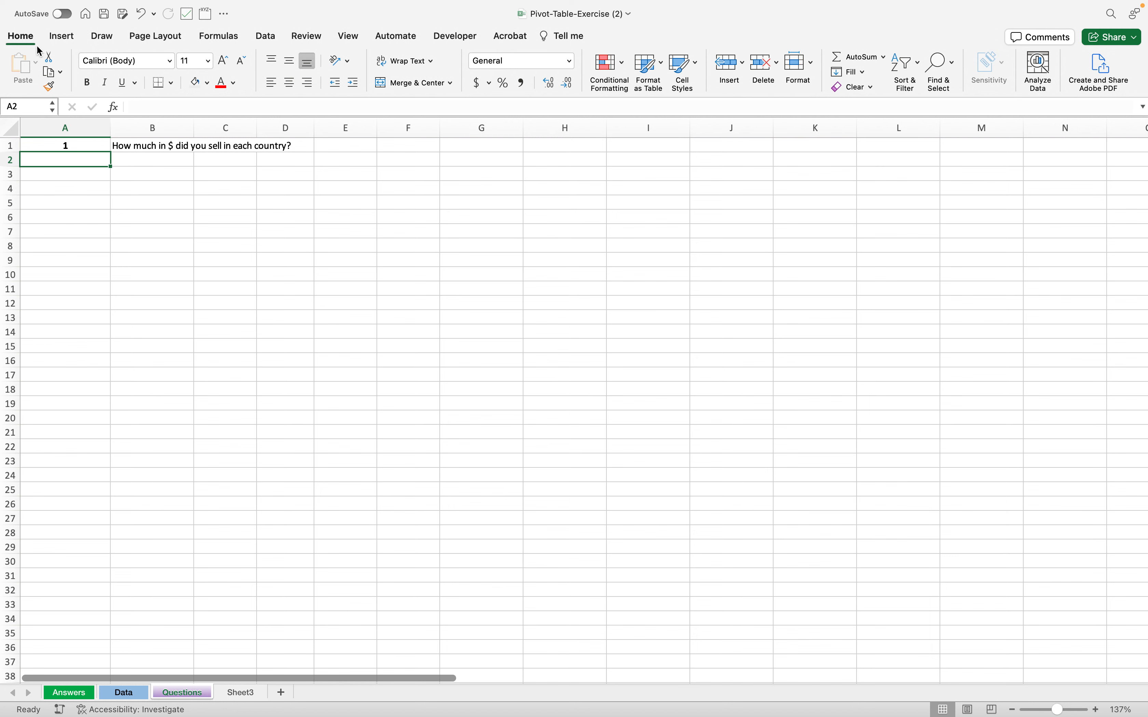
click(66, 38)
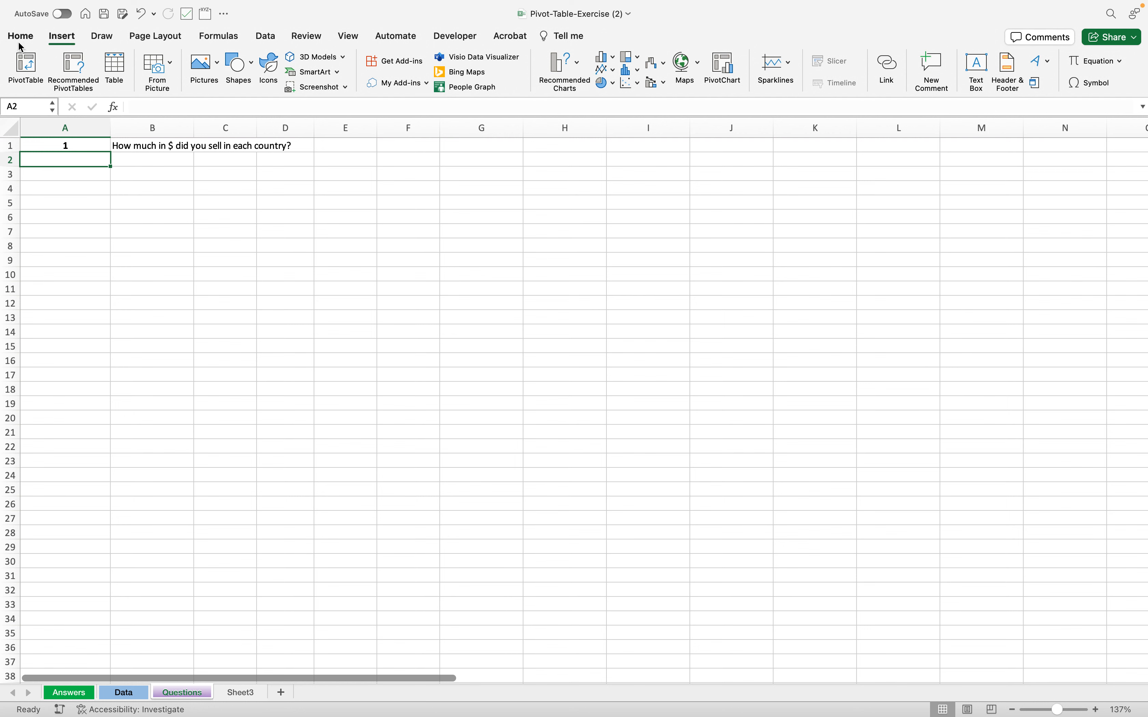
click(32, 71)
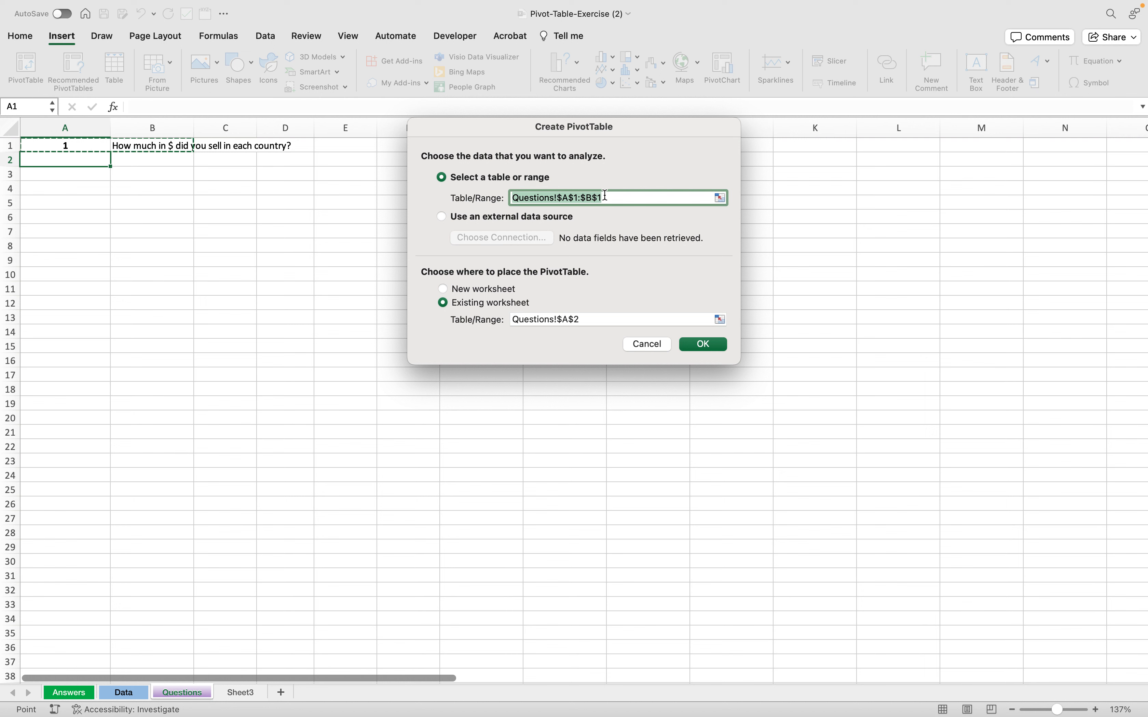
key(BackSpace)
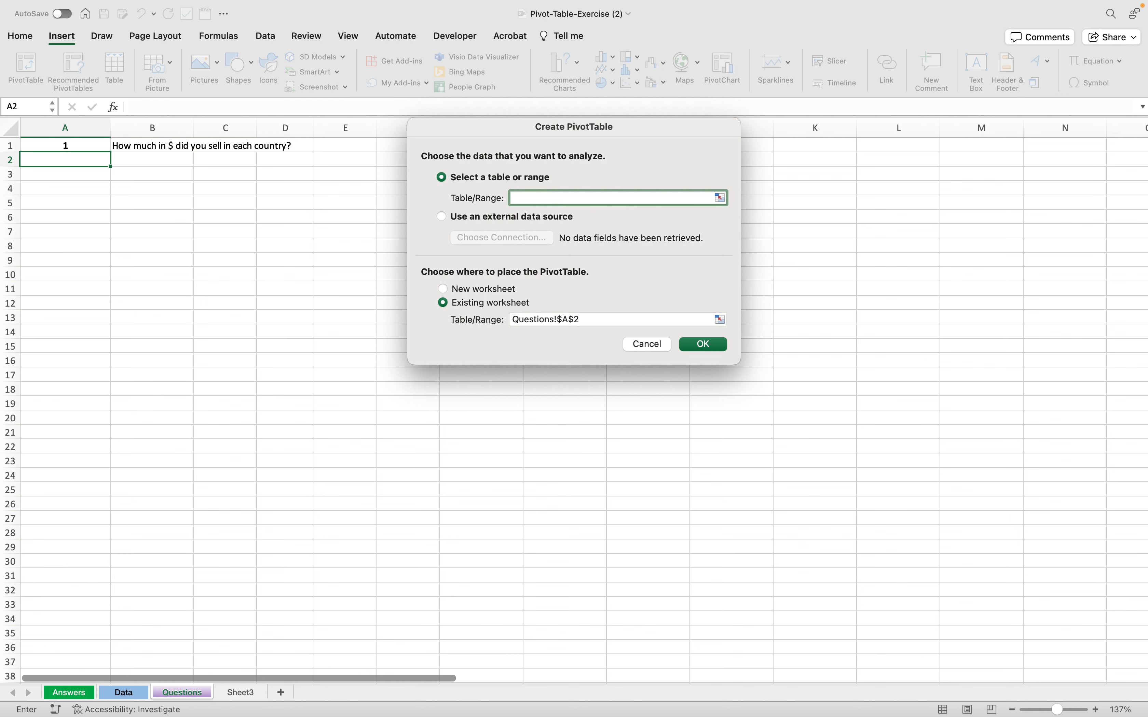
click(125, 694)
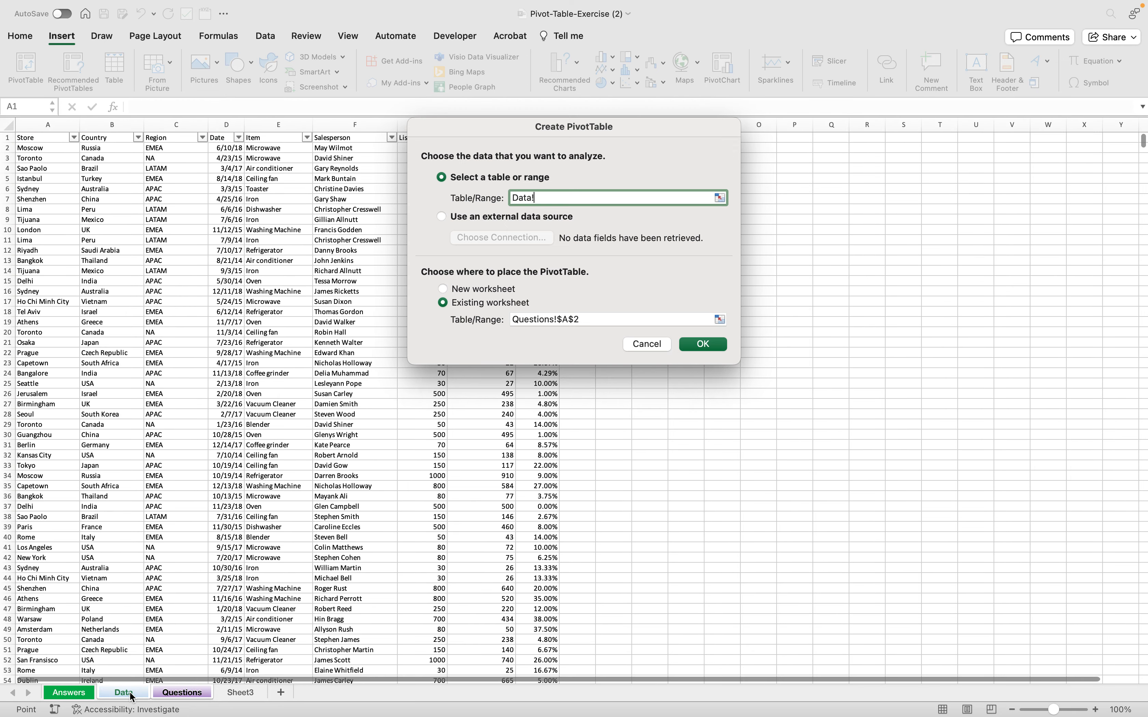
click(48, 139)
drag(48, 139, 319, 128)
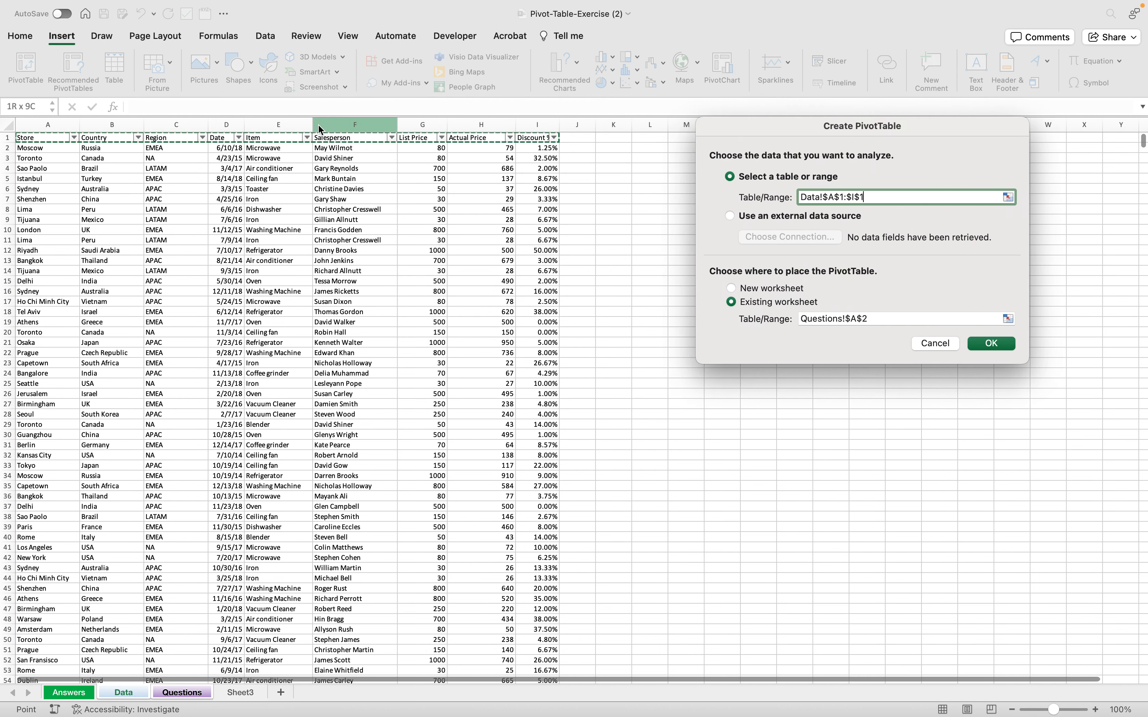
key(ctrl+shift+Down)
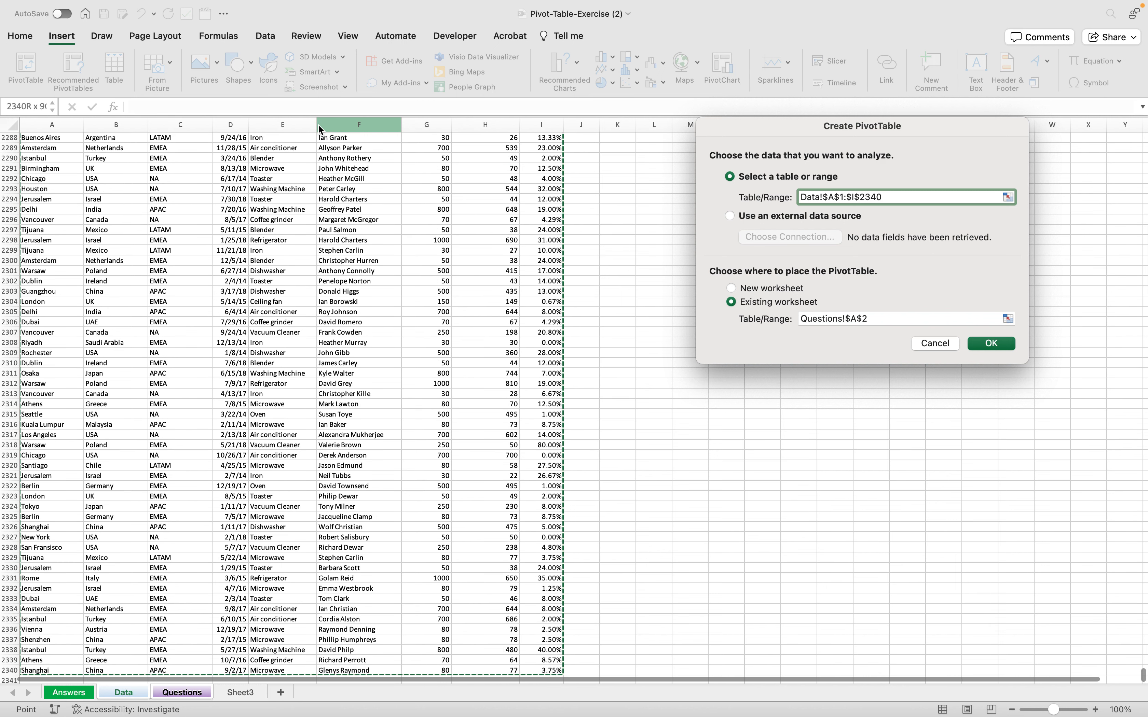
click(990, 348)
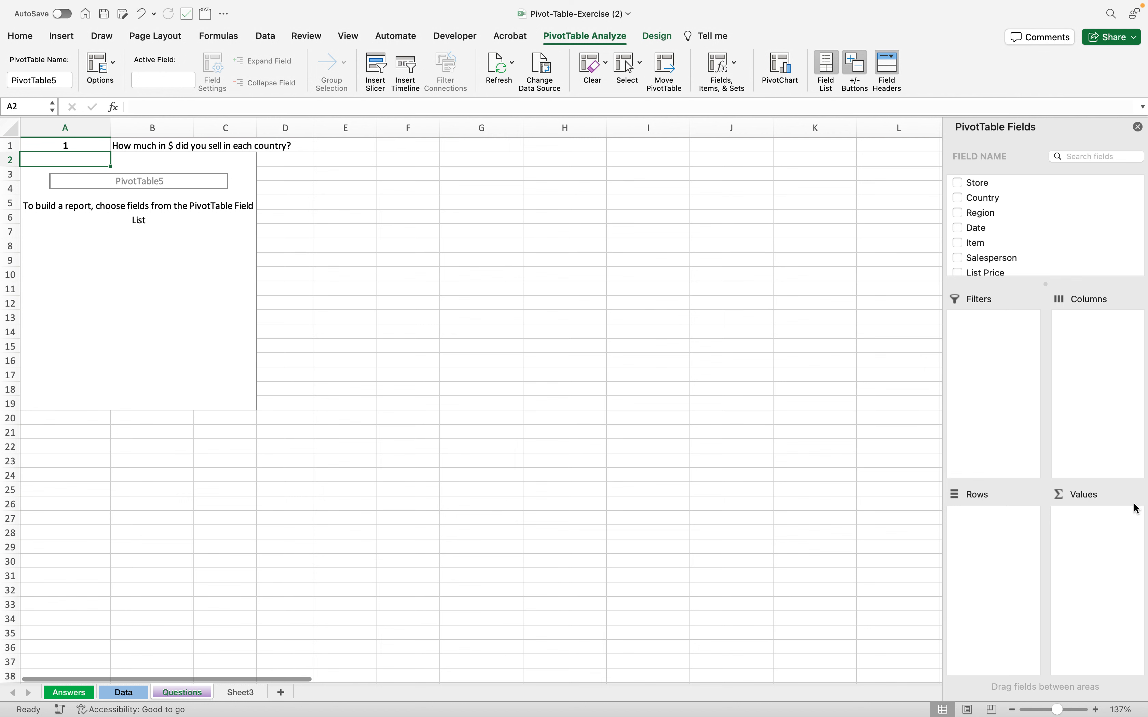
- Add the Country field to the rows of the PivotTable on the Questions sheet
click(1003, 325)
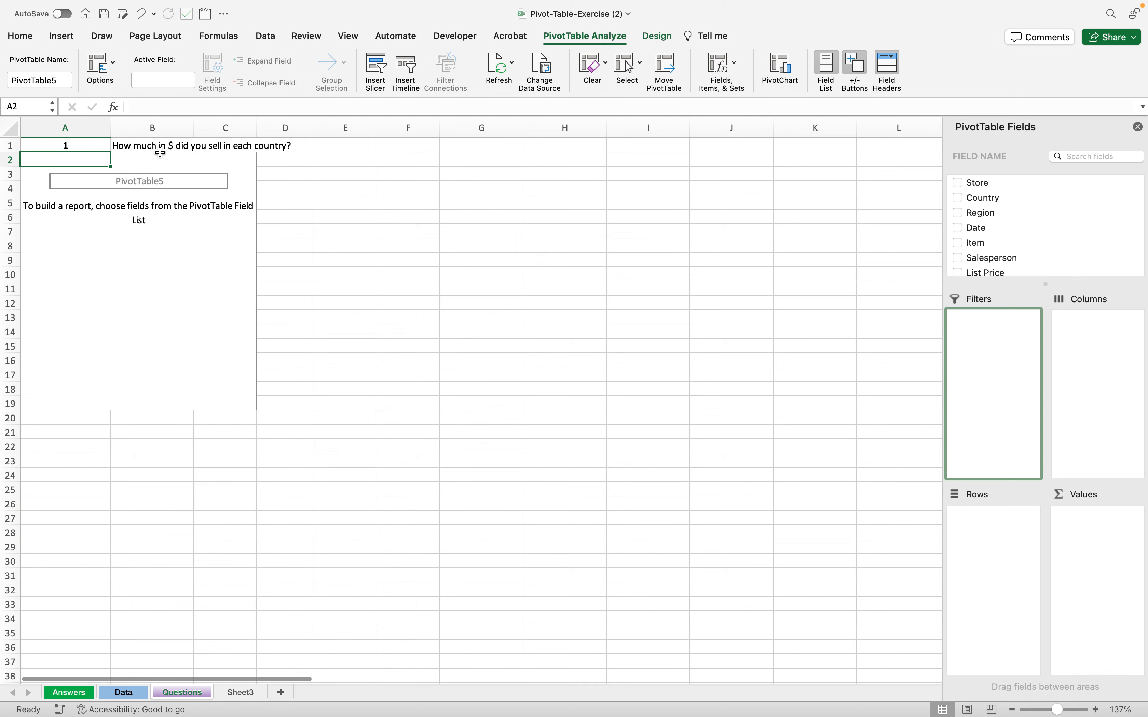
click(135, 148)
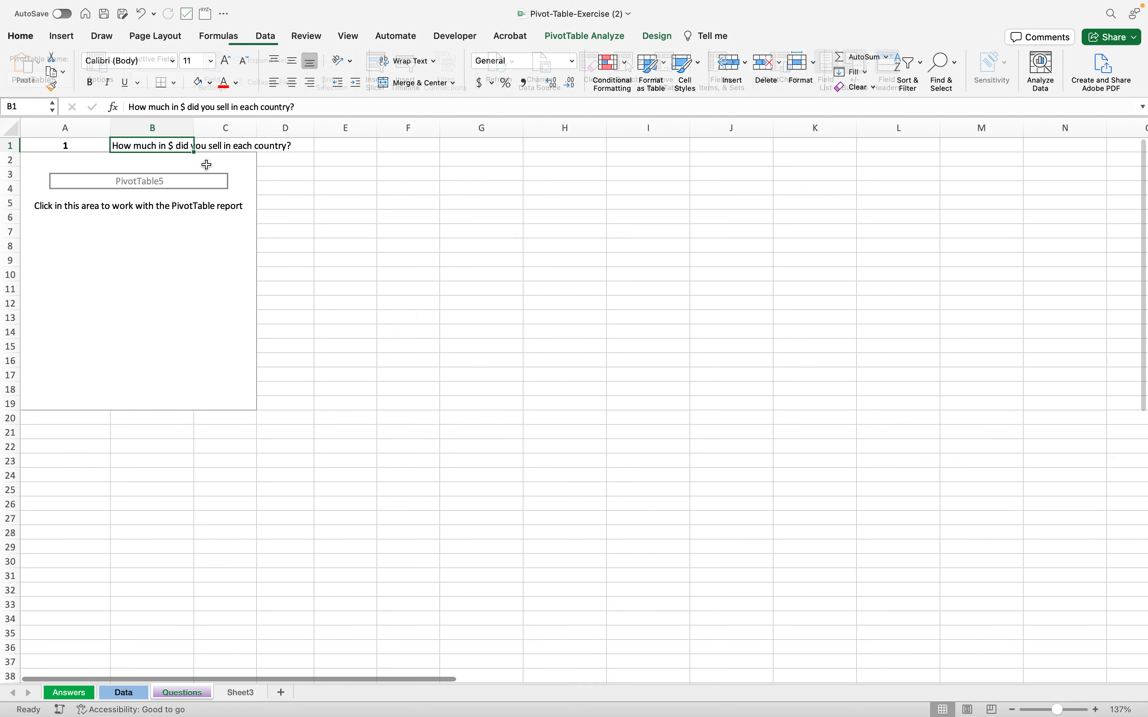
click(107, 176)
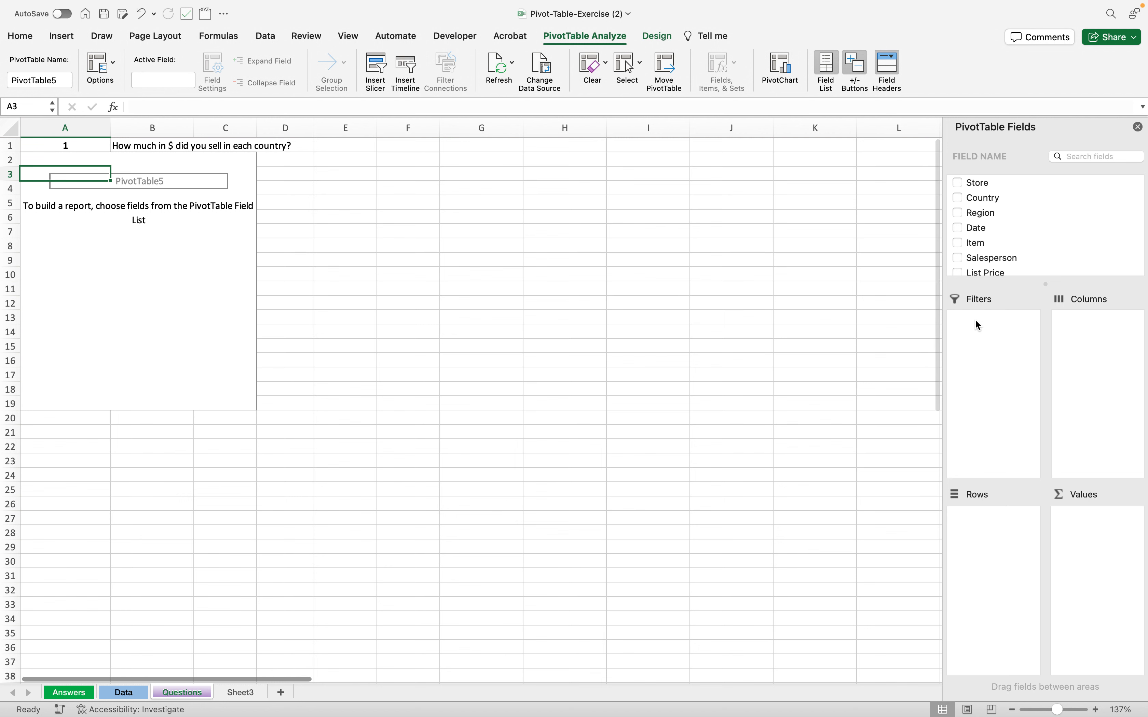
drag(980, 200, 988, 529)
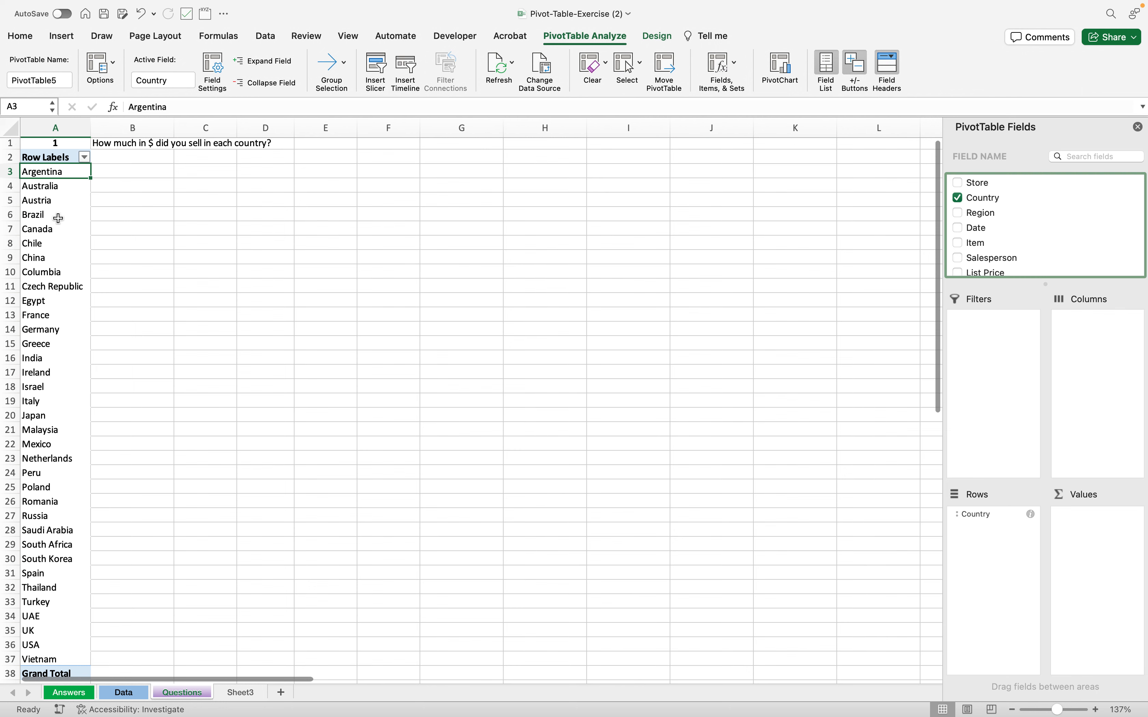
- Review the countries listed in the PivotTable's row labels, from Argentina down to the end of the list
click(48, 186)
click(47, 202)
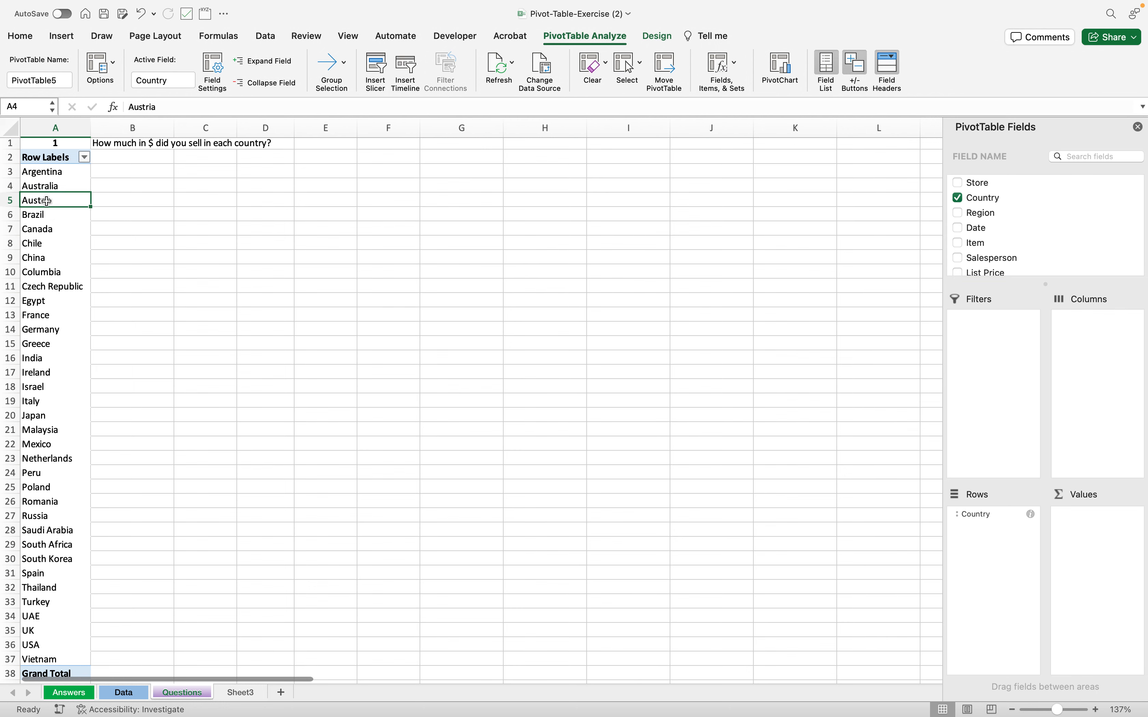
click(48, 173)
click(47, 227)
click(46, 317)
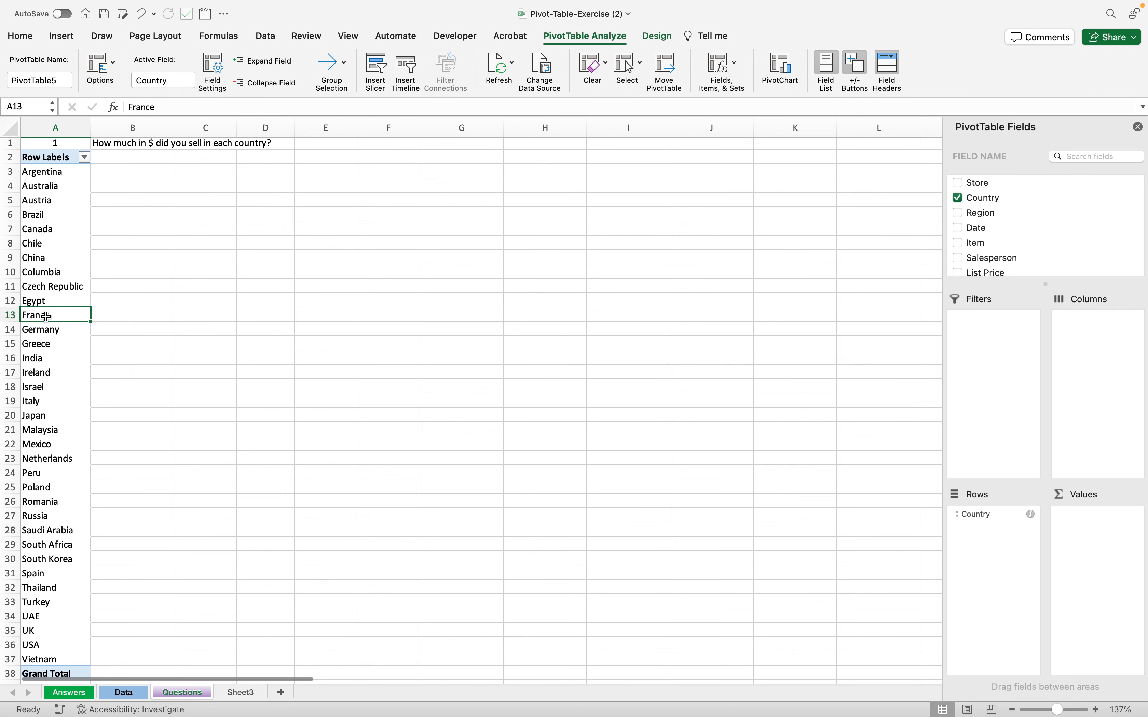
scroll(47, 316, down, 5)
scroll(46, 317, up, 5)
scroll(75, 317, right, 1)
scroll(75, 317, left, 1)
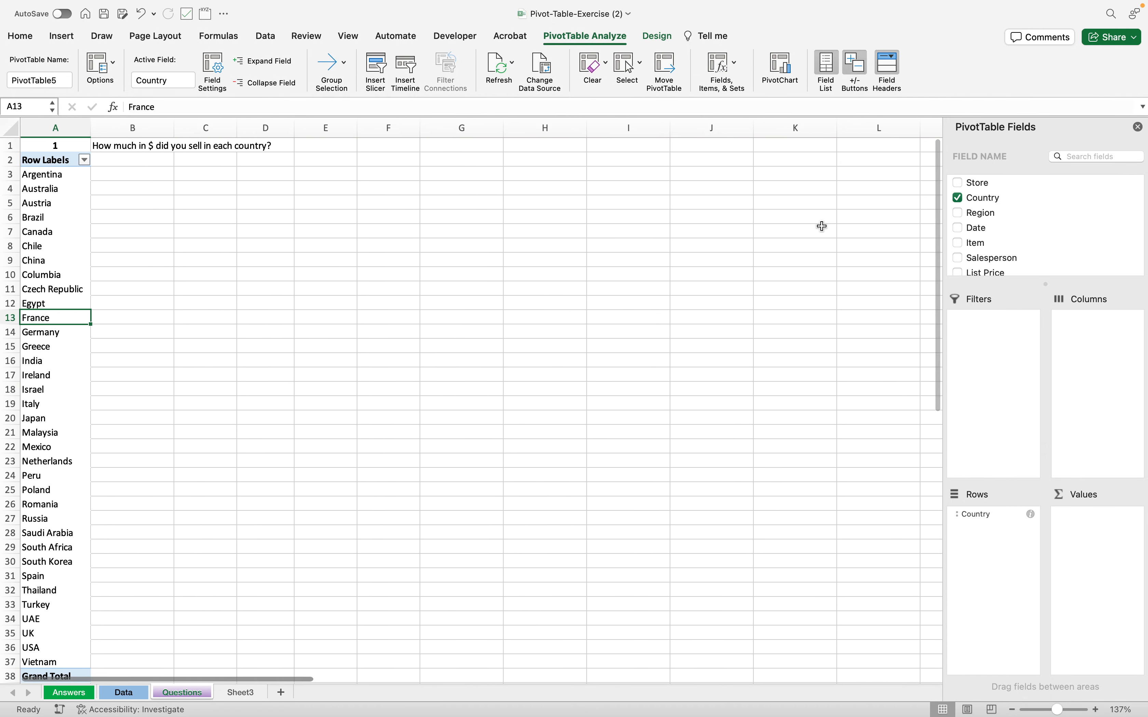
- Add the Actual Price field to the PivotTable values as a sum and check the amount for Argentina
scroll(1035, 222, down, 2)
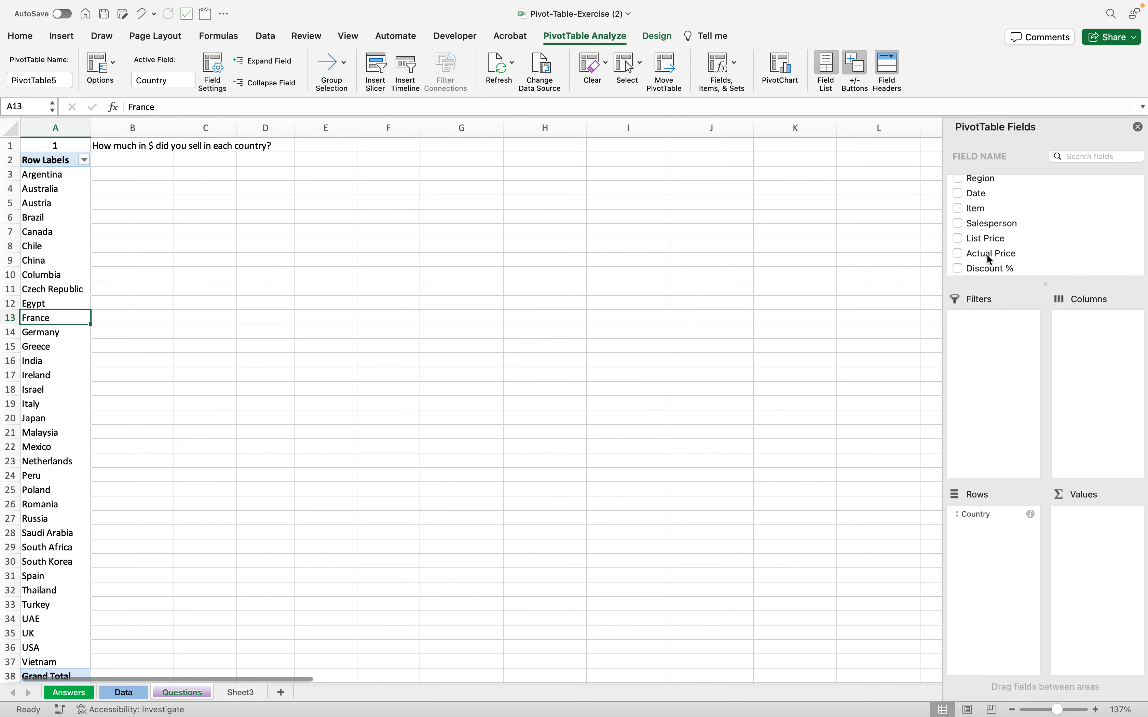
drag(995, 258, 1110, 526)
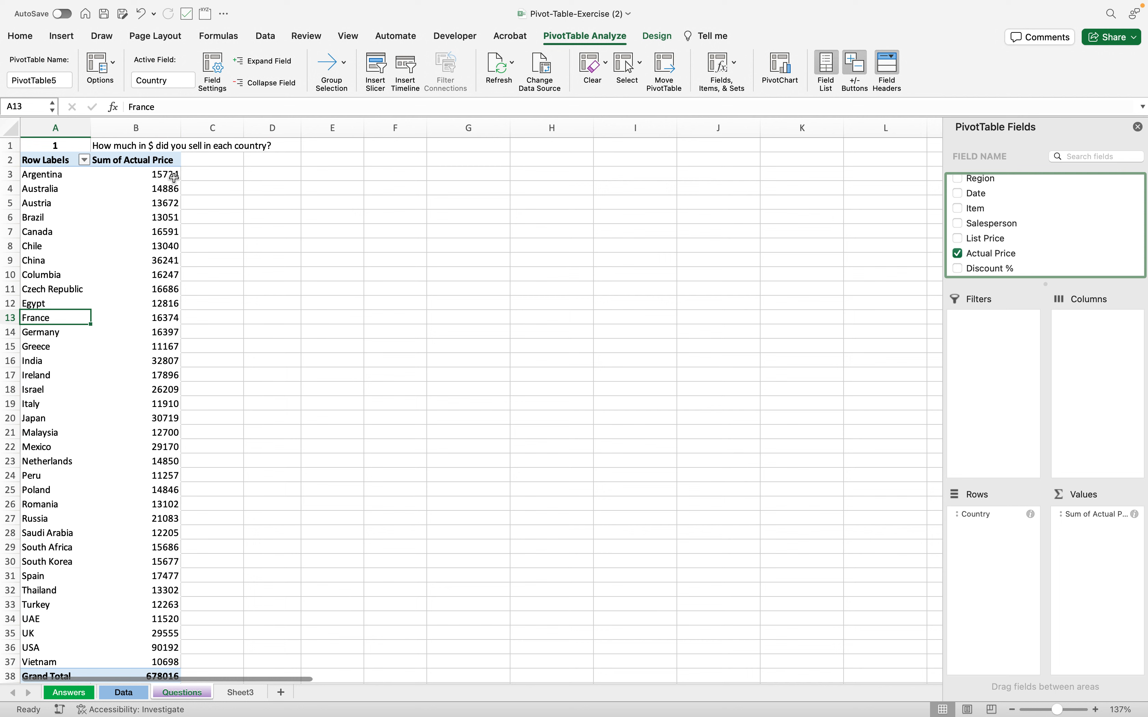
click(47, 178)
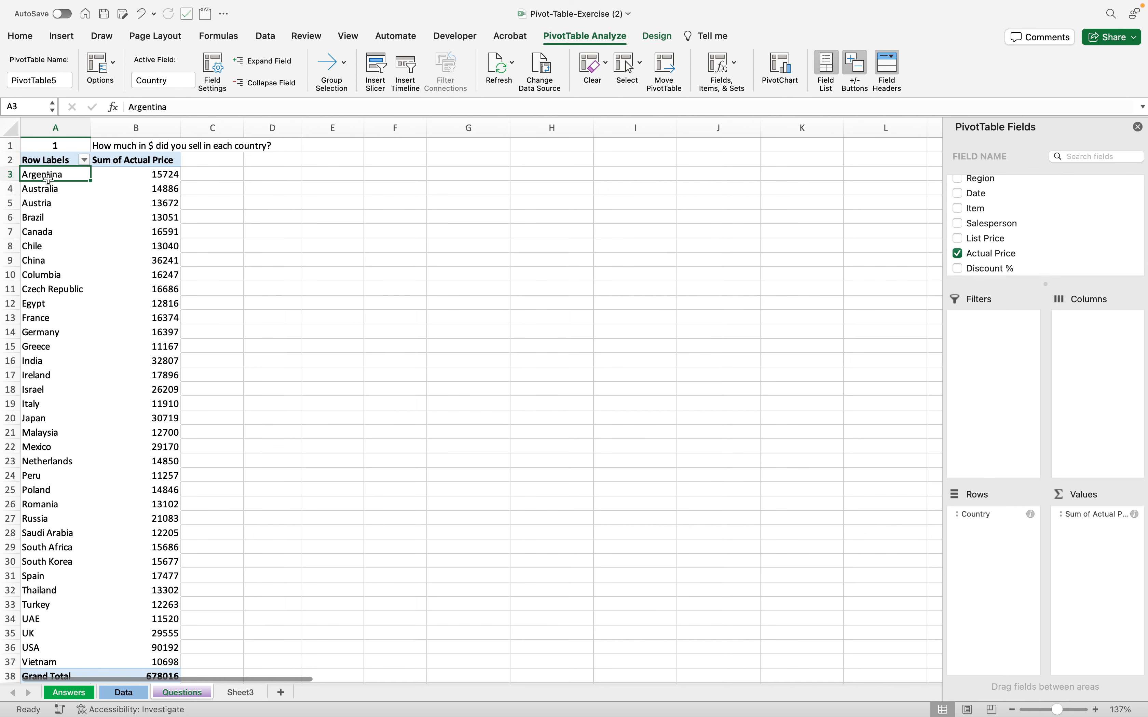
click(138, 173)
click(48, 176)
click(146, 175)
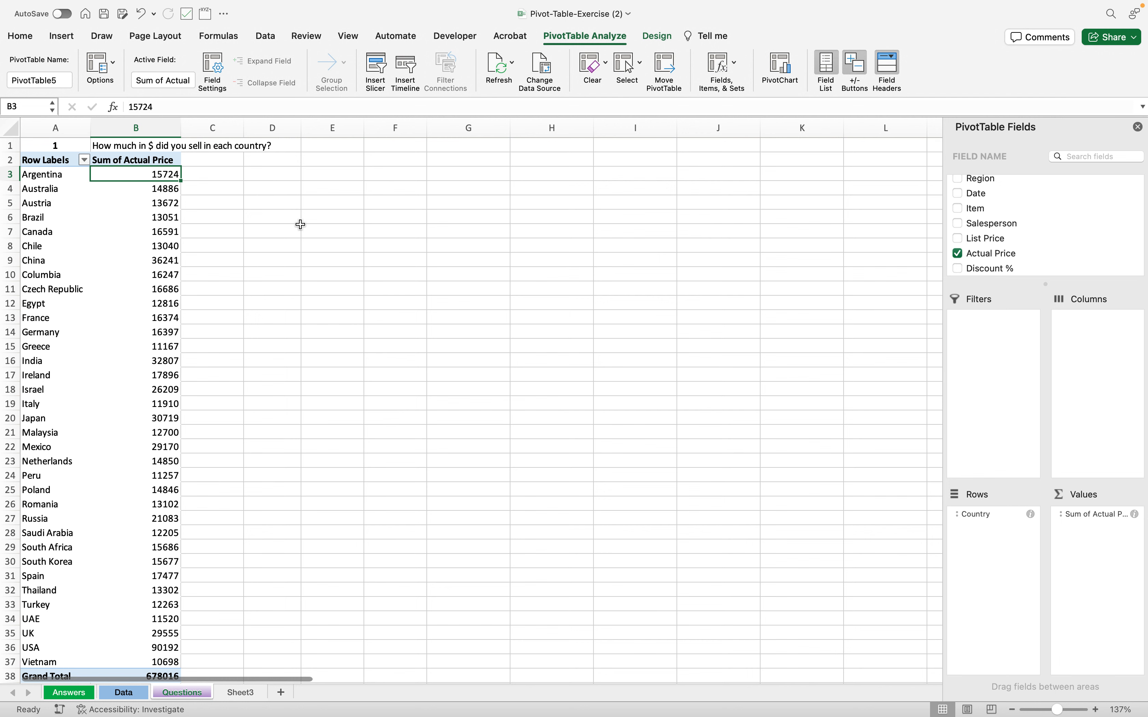
- Format the Sum of Actual Price value field as Currency with the $ symbol and 2 decimal places
click(147, 195)
click(140, 177)
click(141, 185)
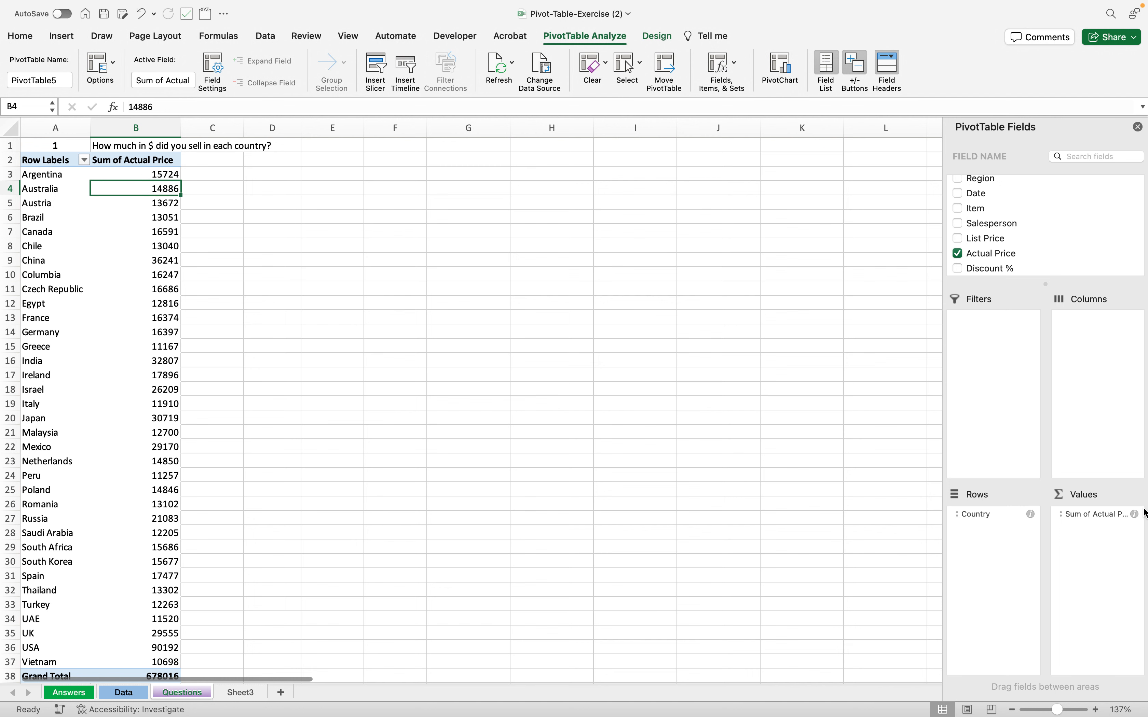
drag(1135, 526, 1125, 521)
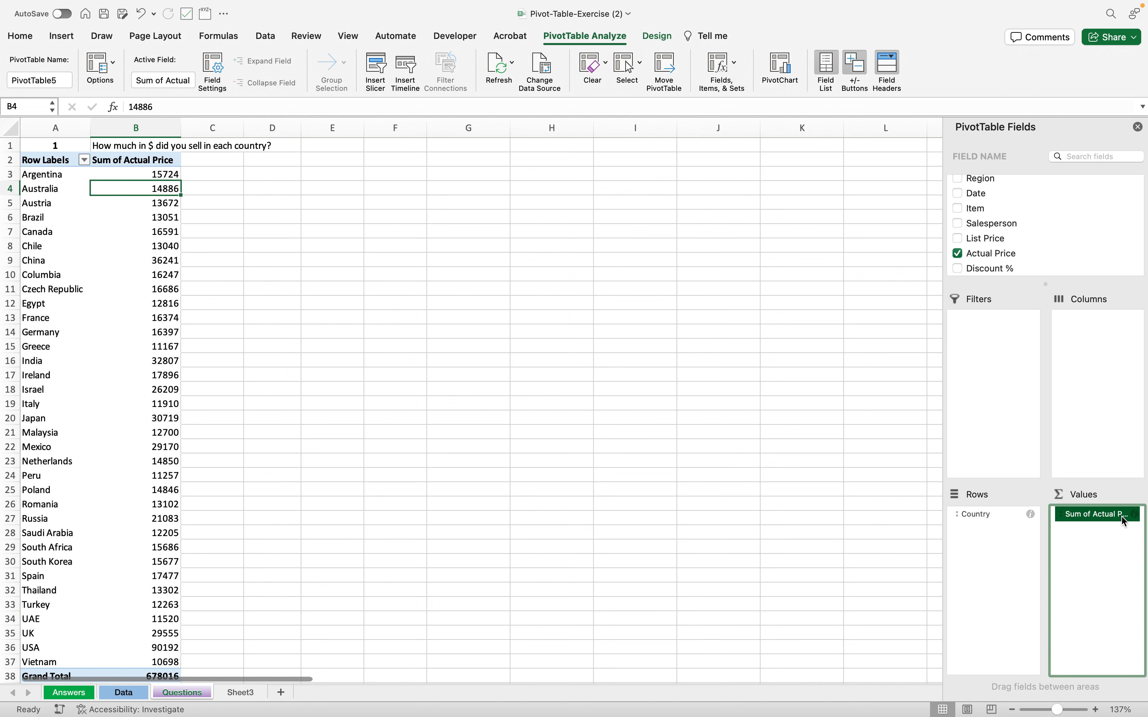
click(1132, 555)
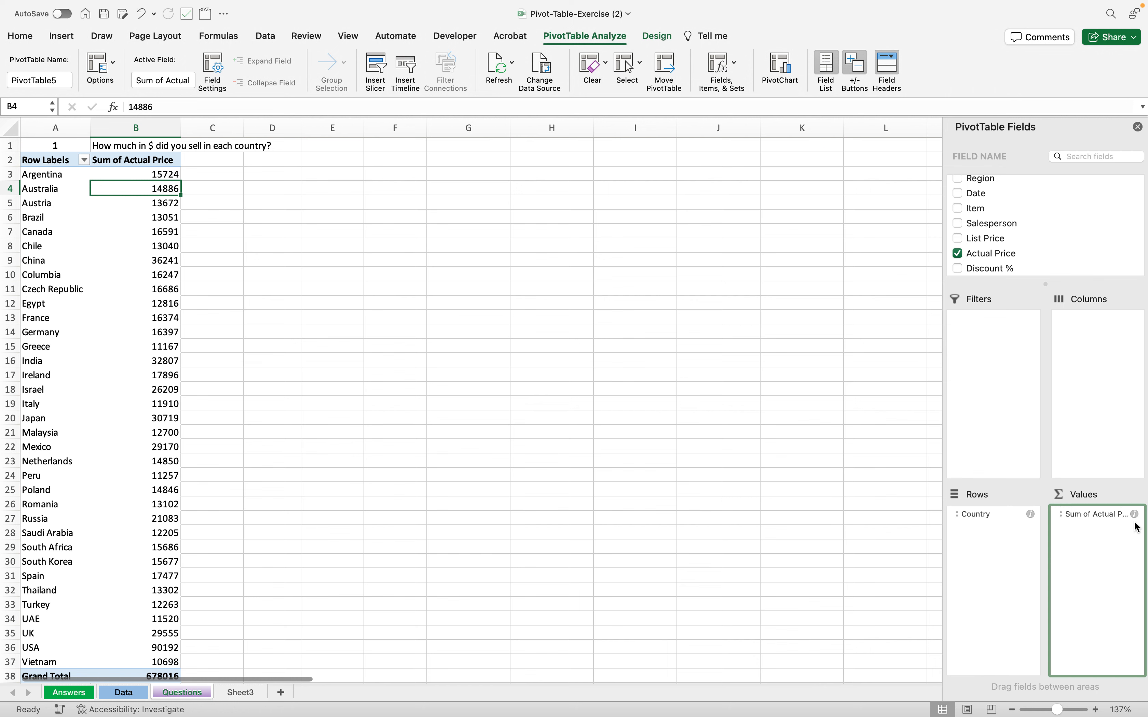
click(1136, 516)
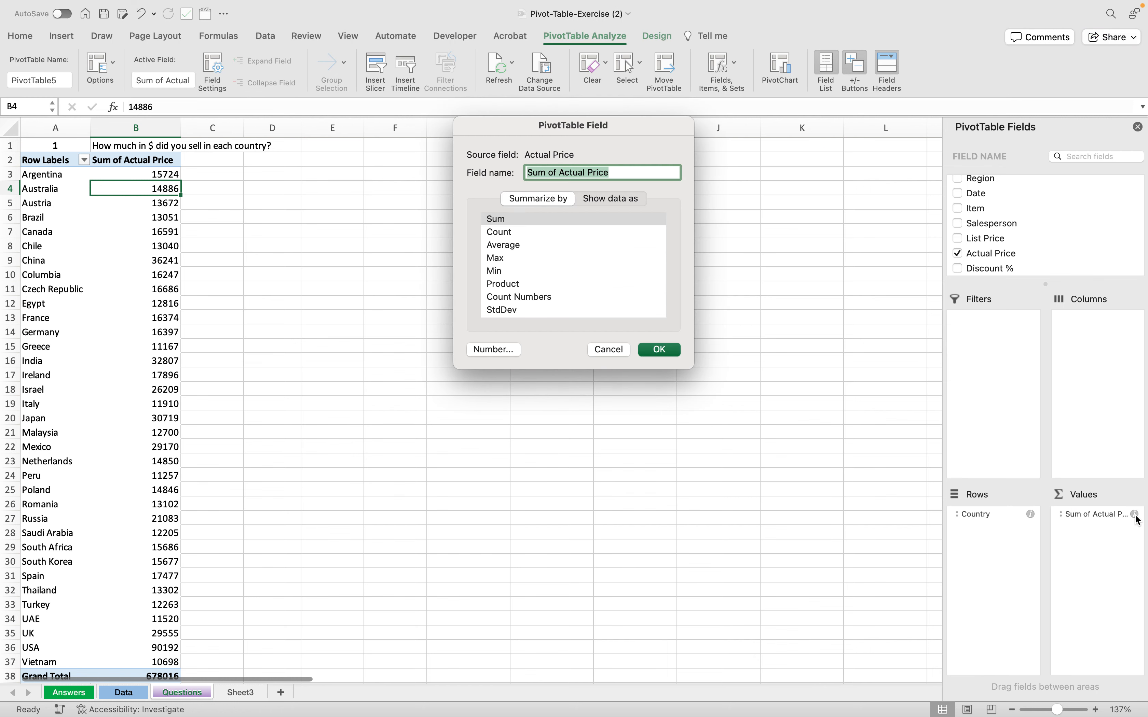
click(491, 352)
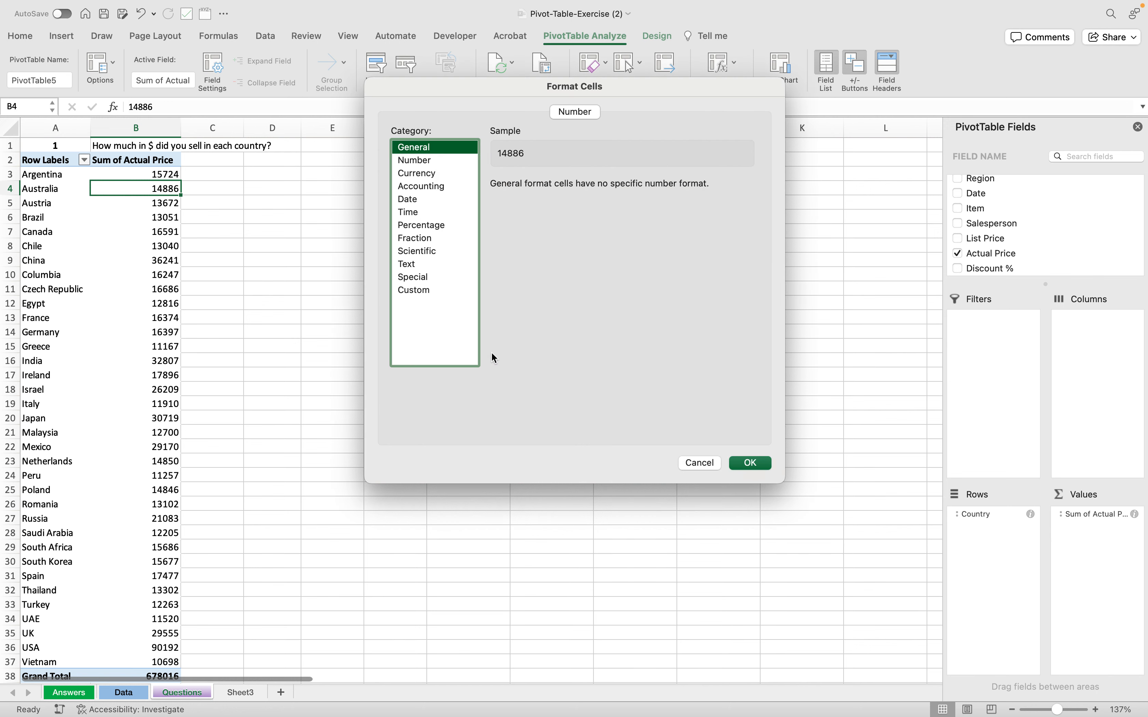
click(435, 172)
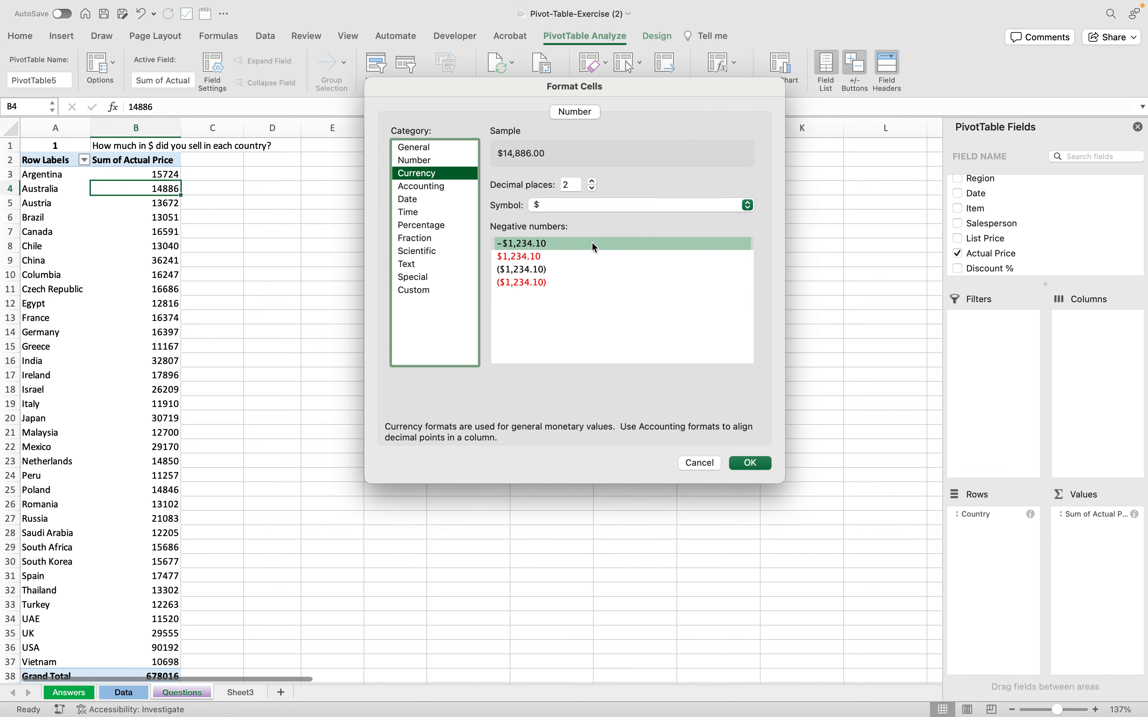
click(749, 463)
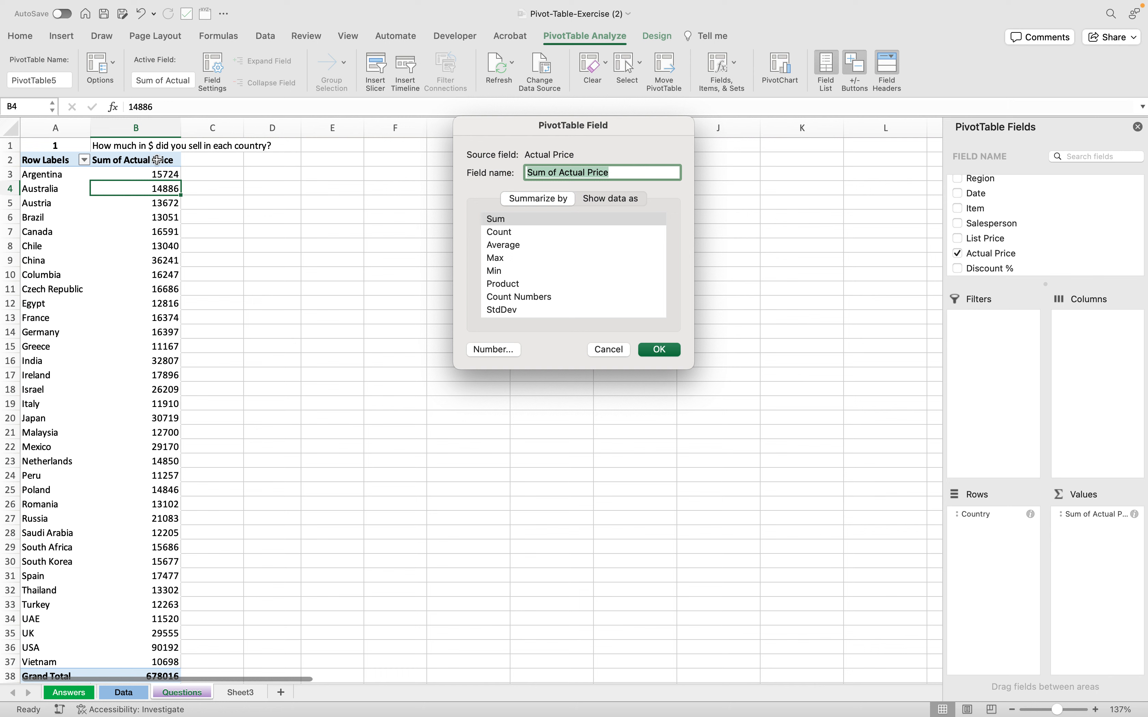
click(664, 350)
- Review the currency amounts per country in the PivotTable, from Argentina down to the Grand Total
click(159, 179)
click(158, 190)
click(155, 216)
click(150, 205)
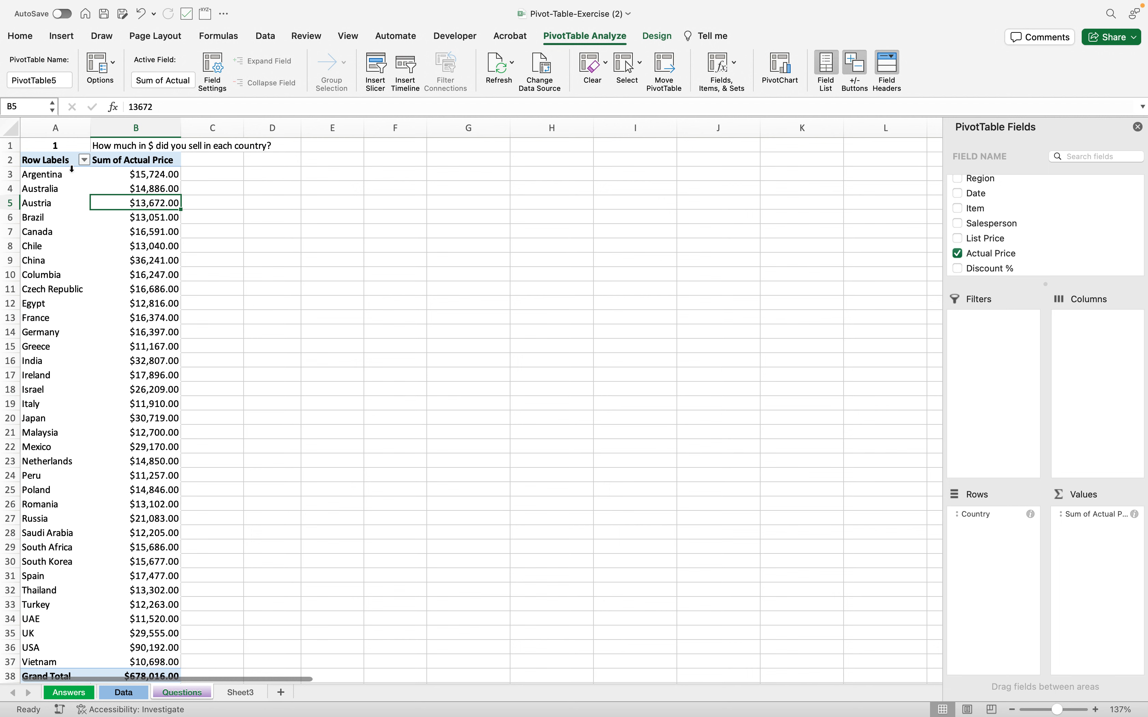
click(38, 177)
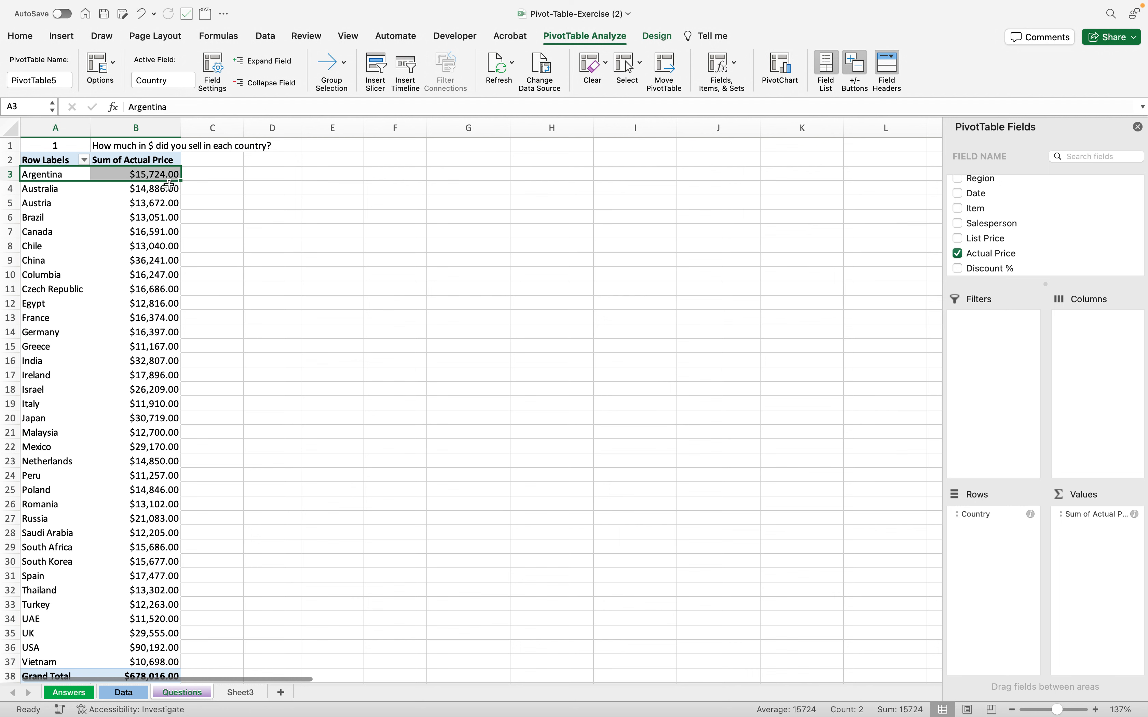
scroll(160, 218, down, 5)
scroll(160, 218, up, 4)
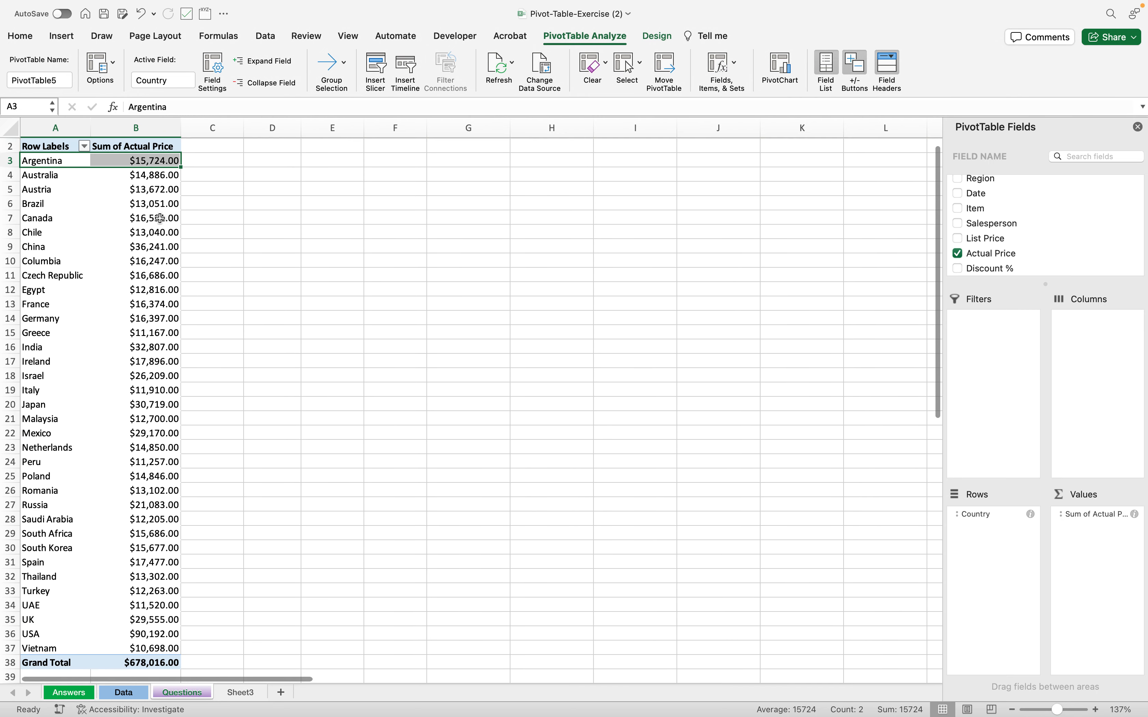
scroll(55, 218, up, 1)
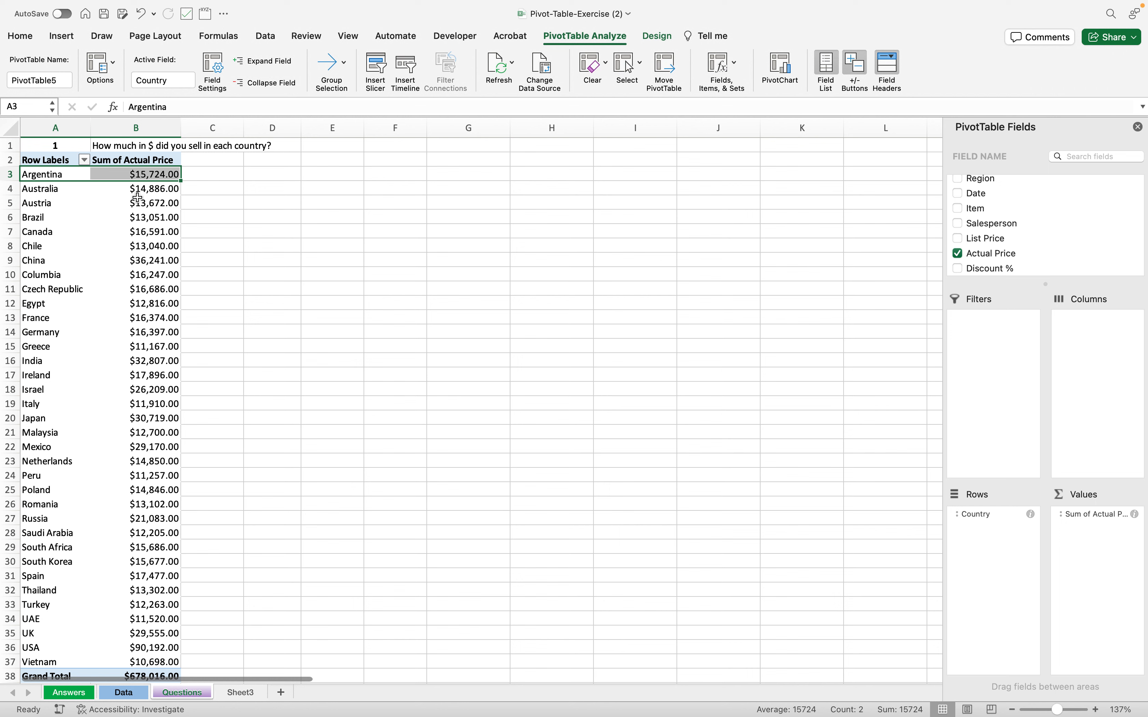
click(126, 190)
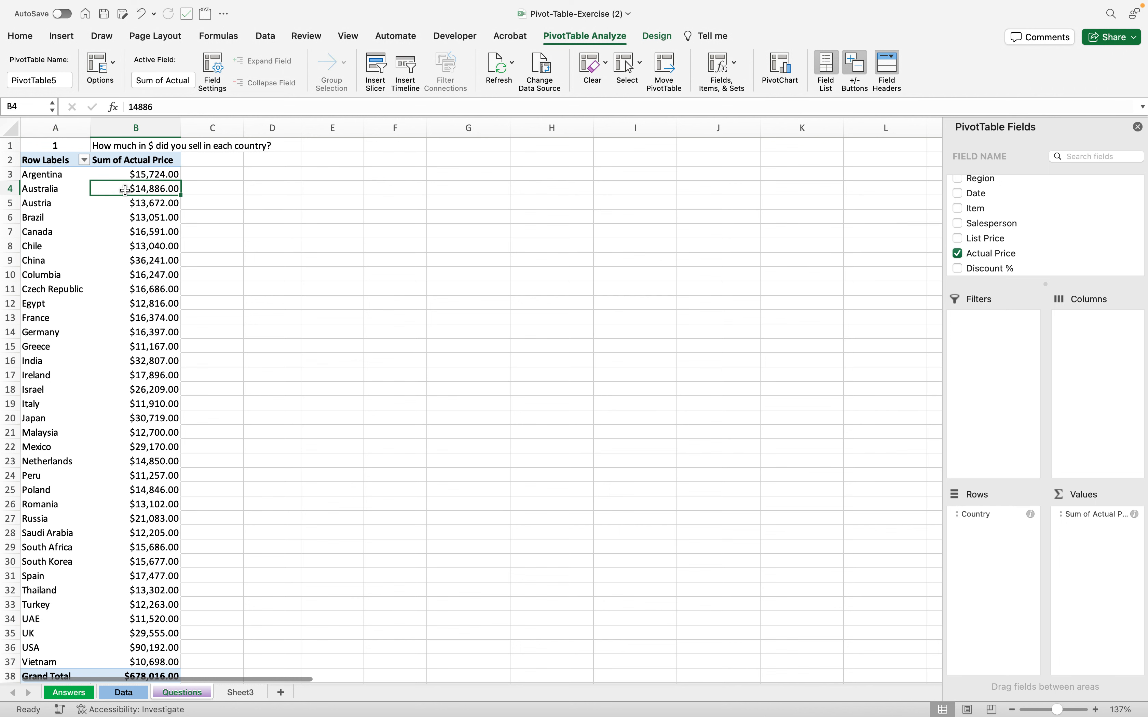
- Search the Data sheet from the start of the records for "argentina" and check the first match's Actual Price
click(143, 693)
scroll(447, 349, up, 5)
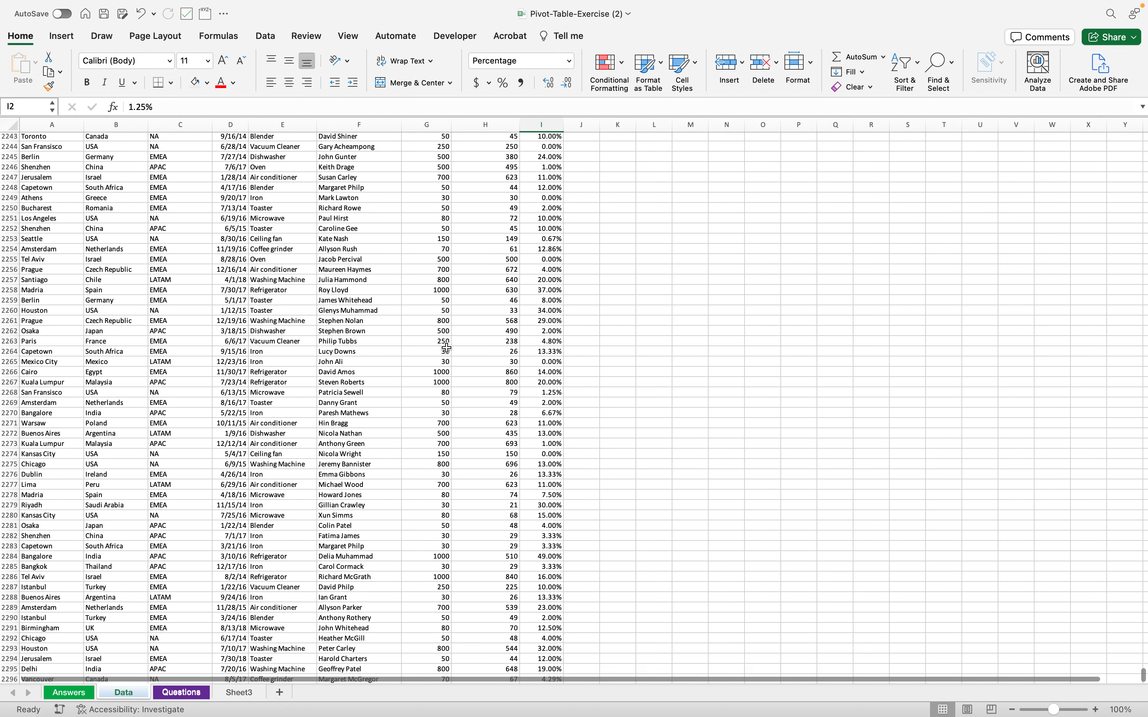
click(446, 348)
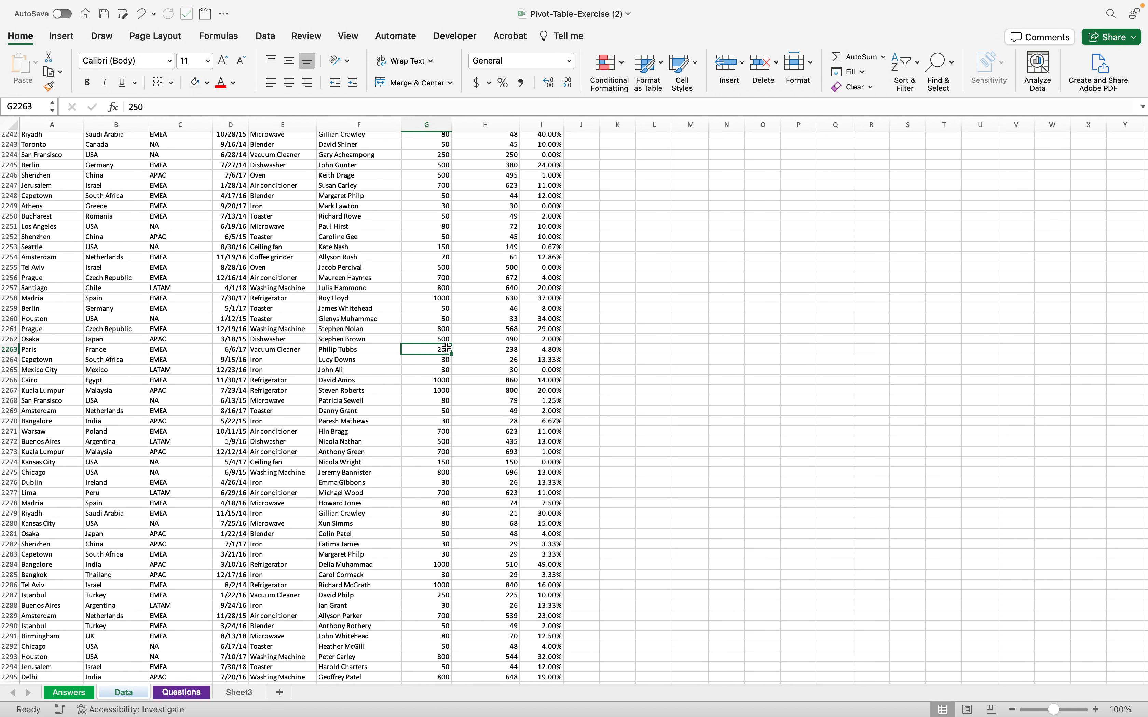
key(super+shift+Up)
click(551, 324)
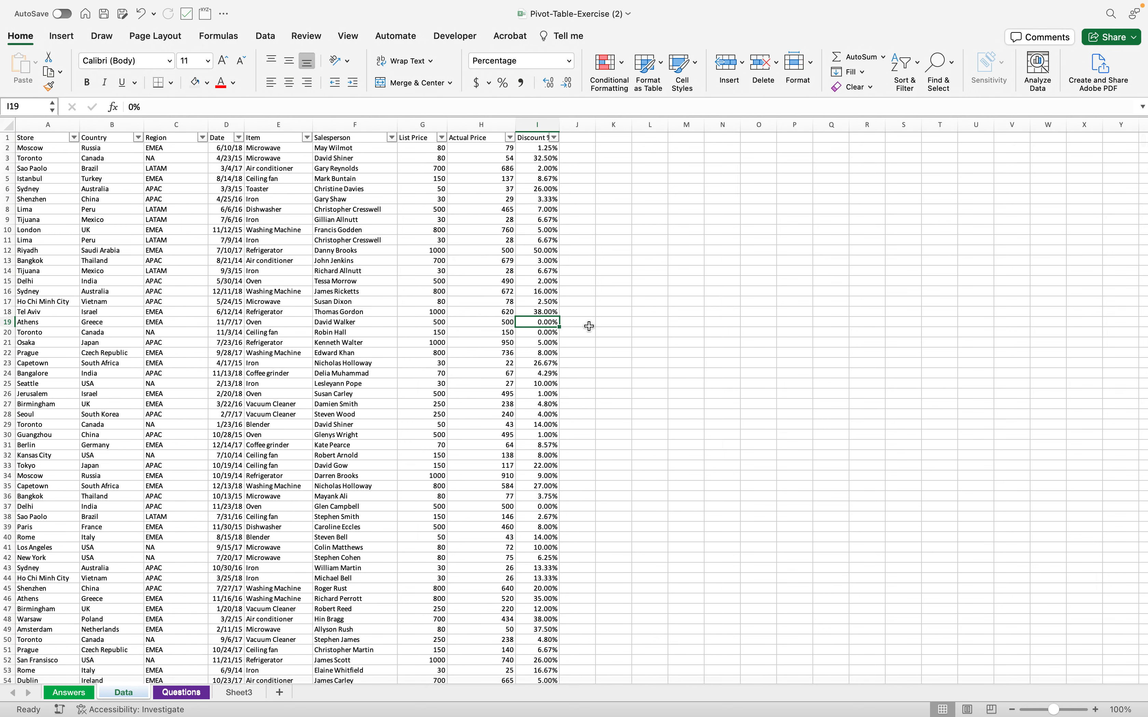
key(super+f)
text(argen)
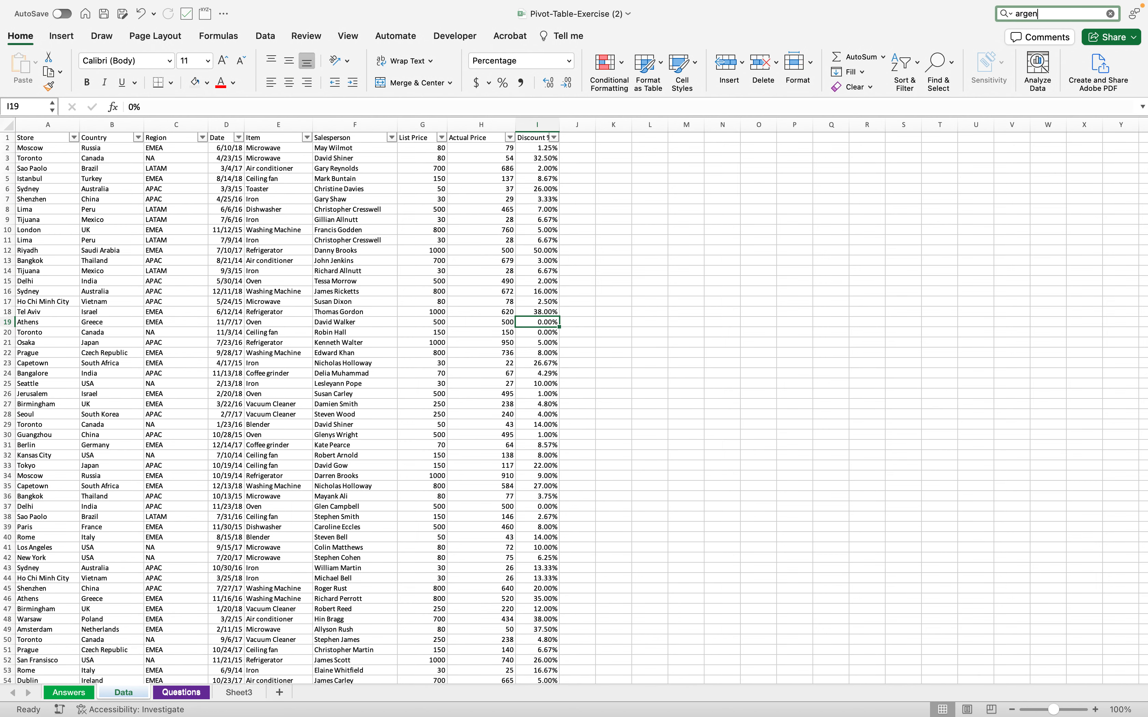
key(Return)
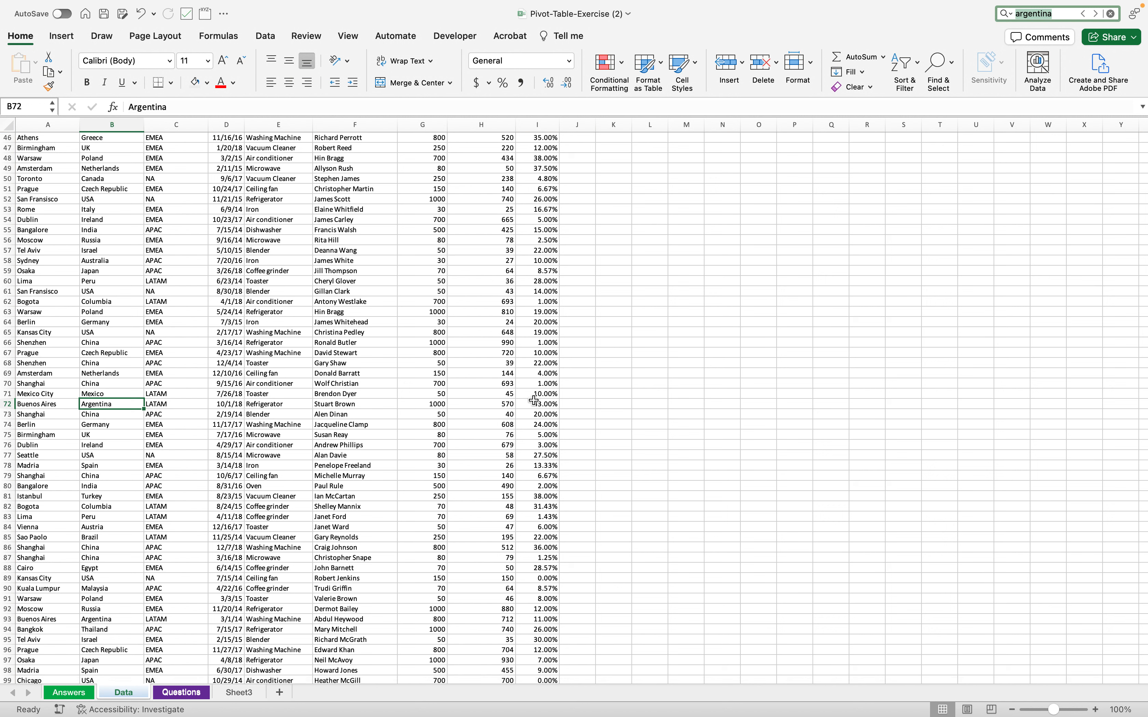
click(511, 406)
- Find further "argentina" records on the Data sheet and check the Actual Price in rows 93 and 184
click(1052, 19)
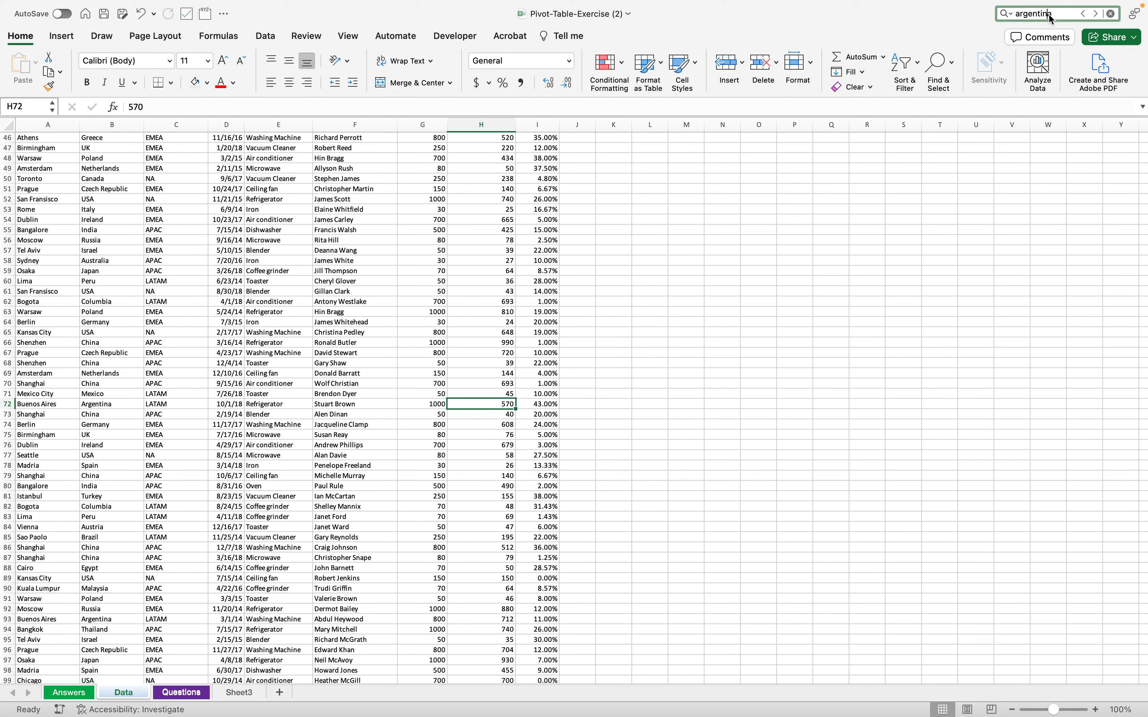
key(Return)
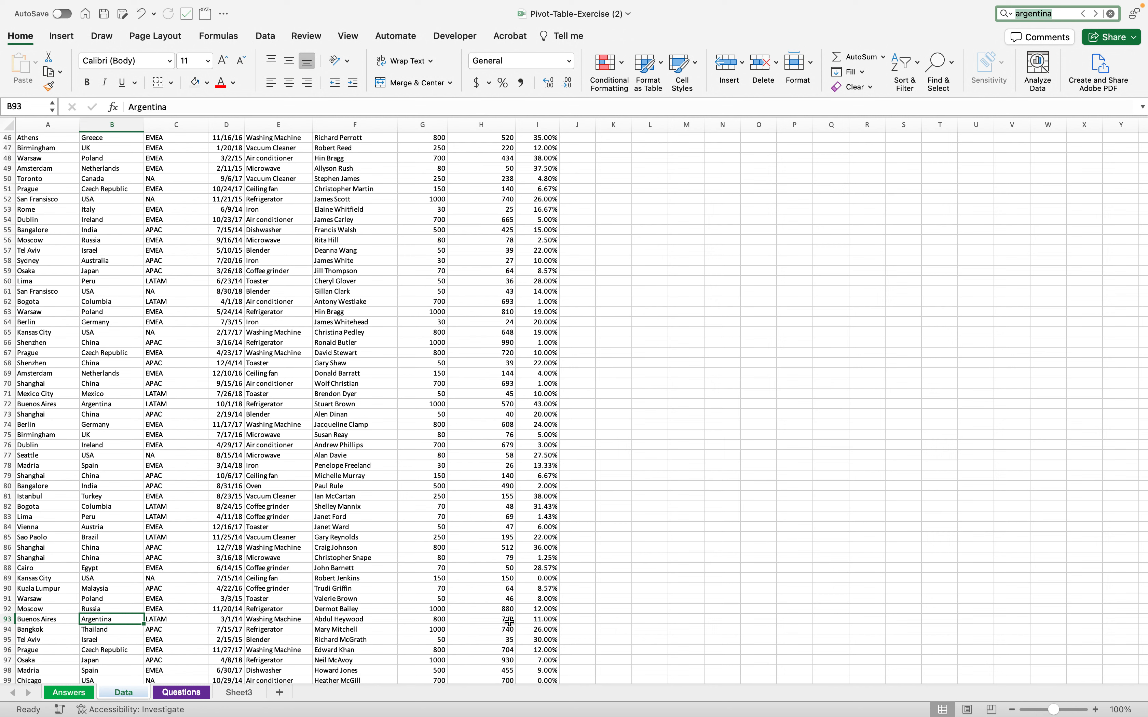
click(486, 624)
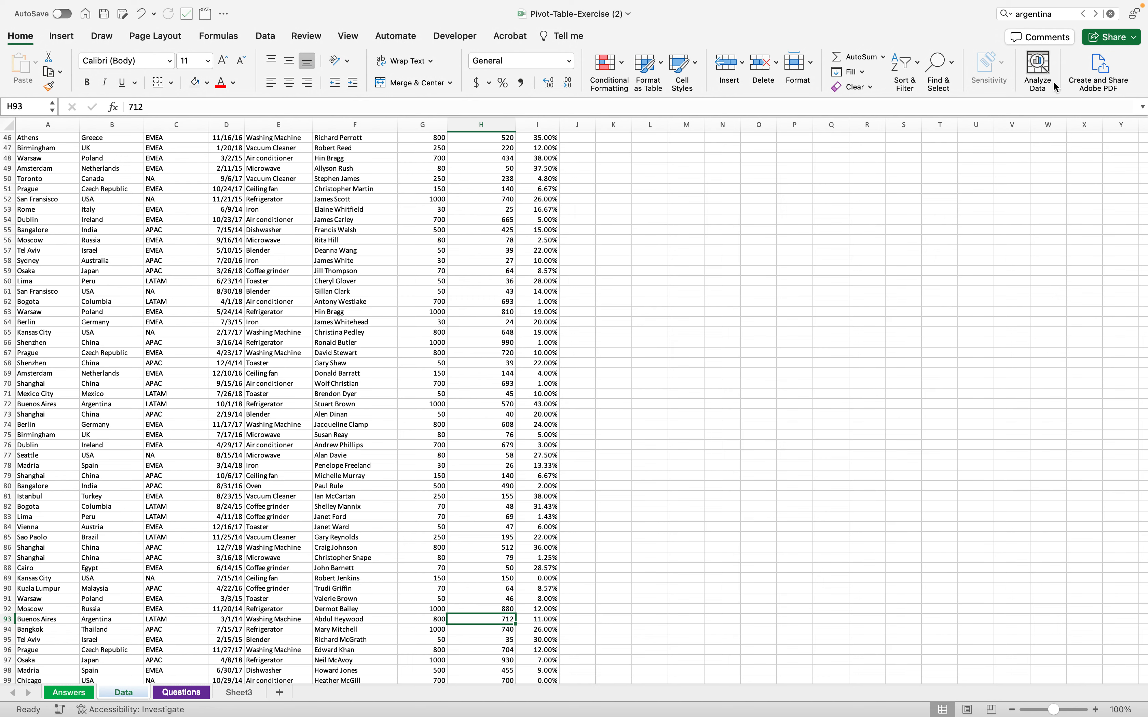
click(1056, 18)
key(Return)
key(Return)
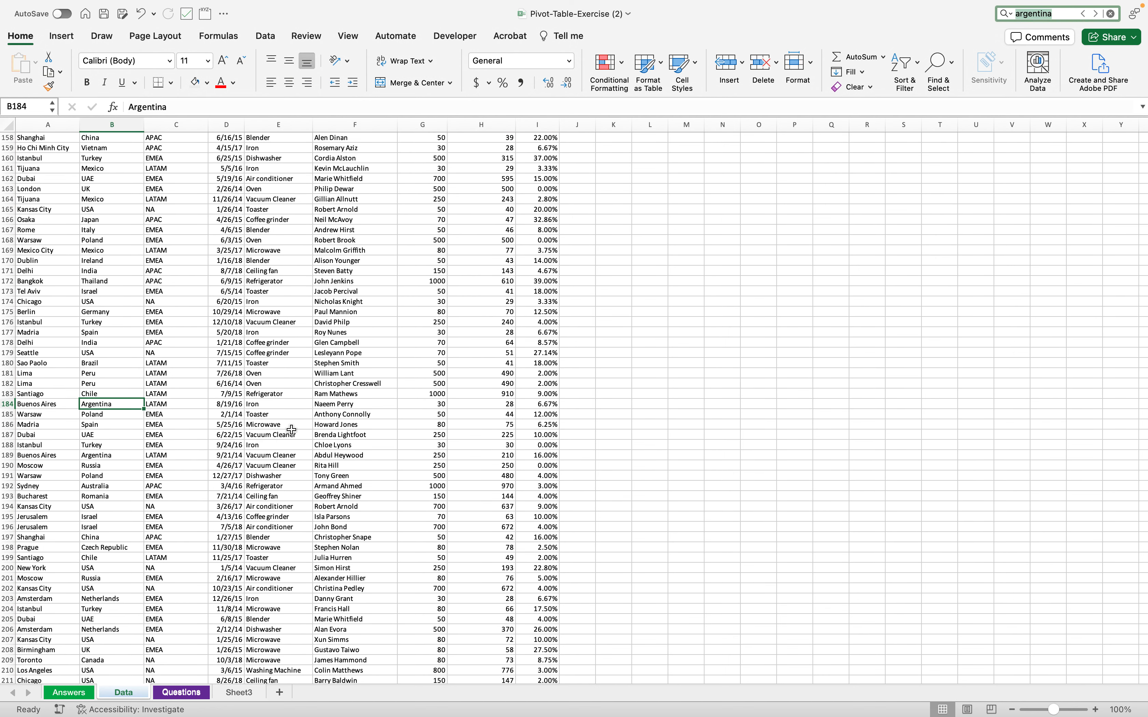
click(470, 408)
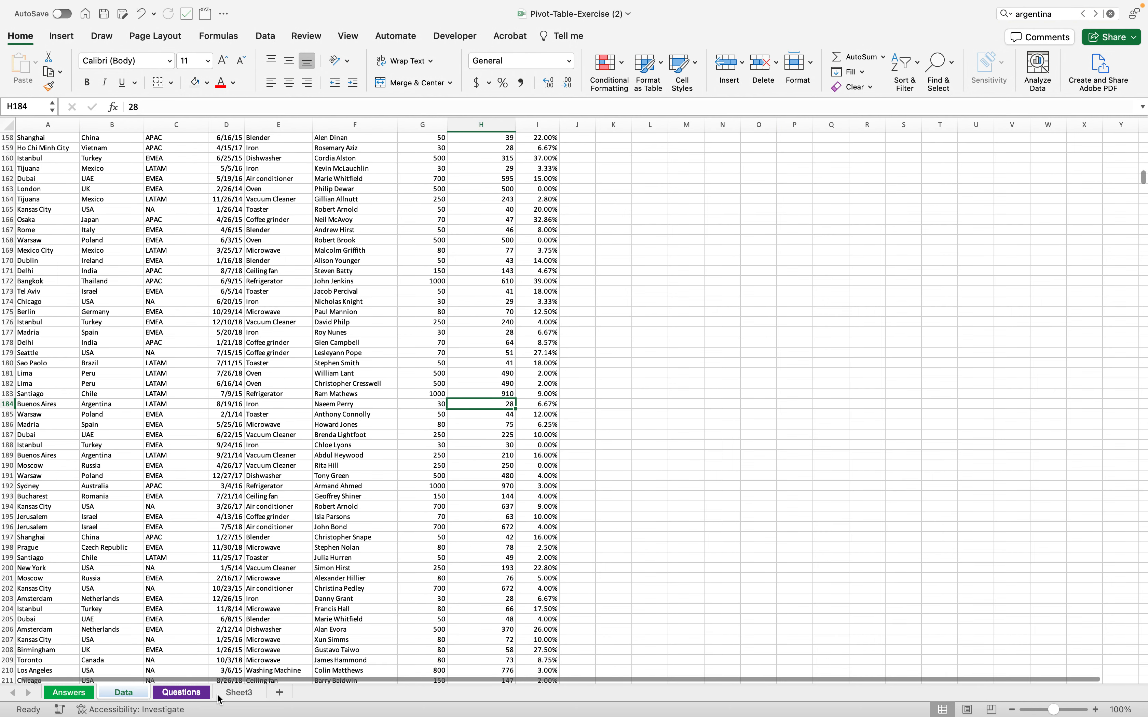
- Return to the Questions sheet and check Argentina's summed Actual Price in the PivotTable
click(191, 695)
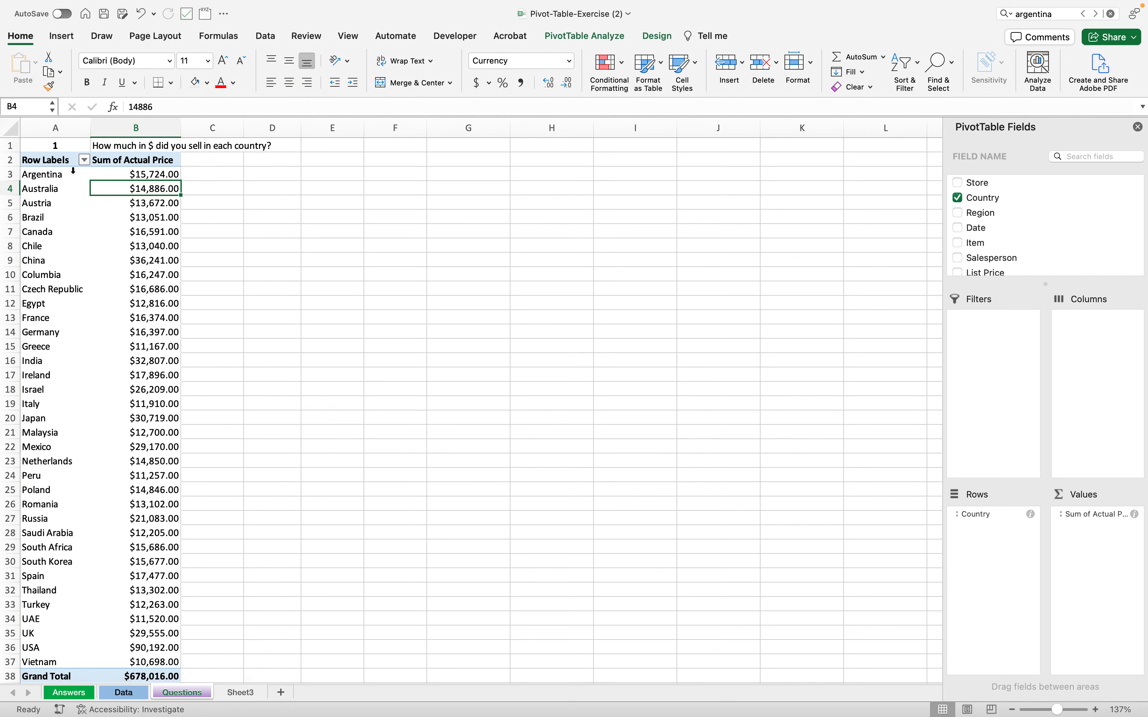
click(121, 173)
click(71, 177)
click(104, 177)
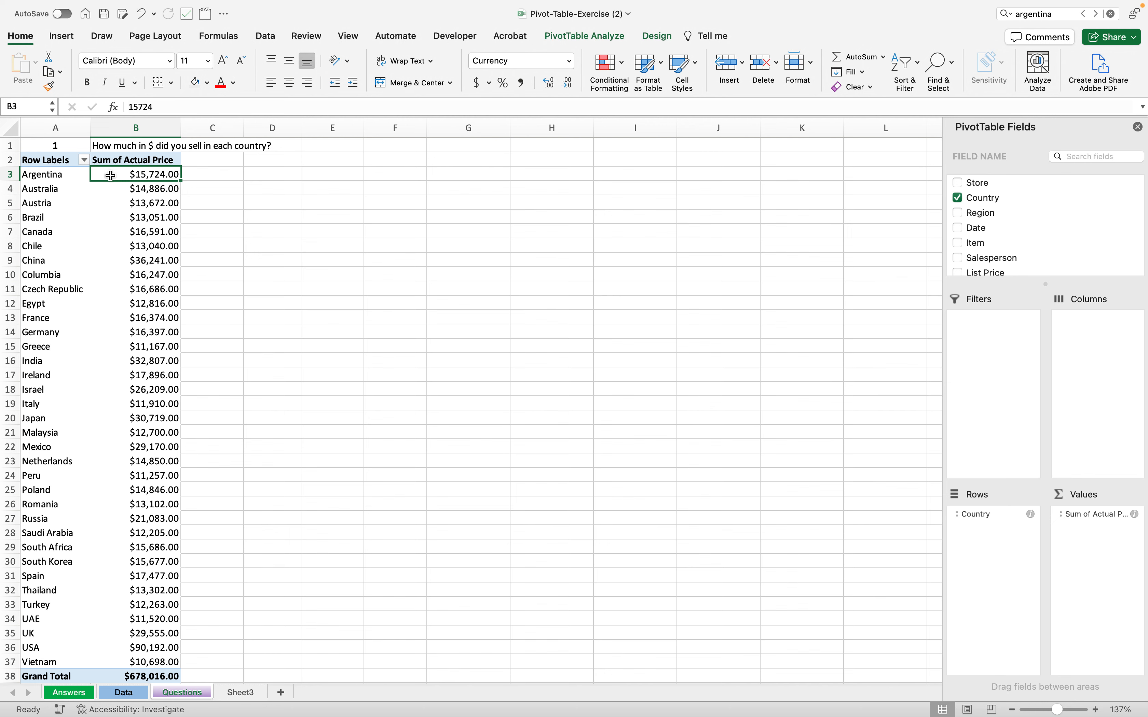
- Read question 2 about the number of items sold per home appliance, below the country PivotTable
click(41, 187)
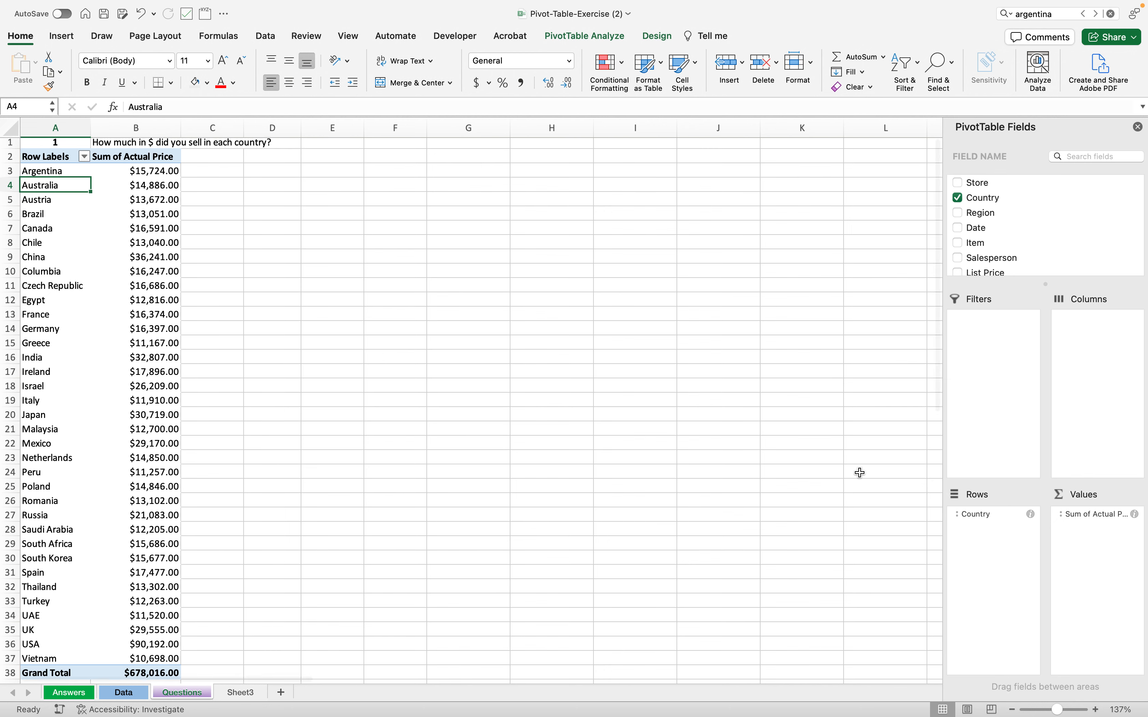
scroll(867, 471, down, 5)
scroll(861, 473, up, 5)
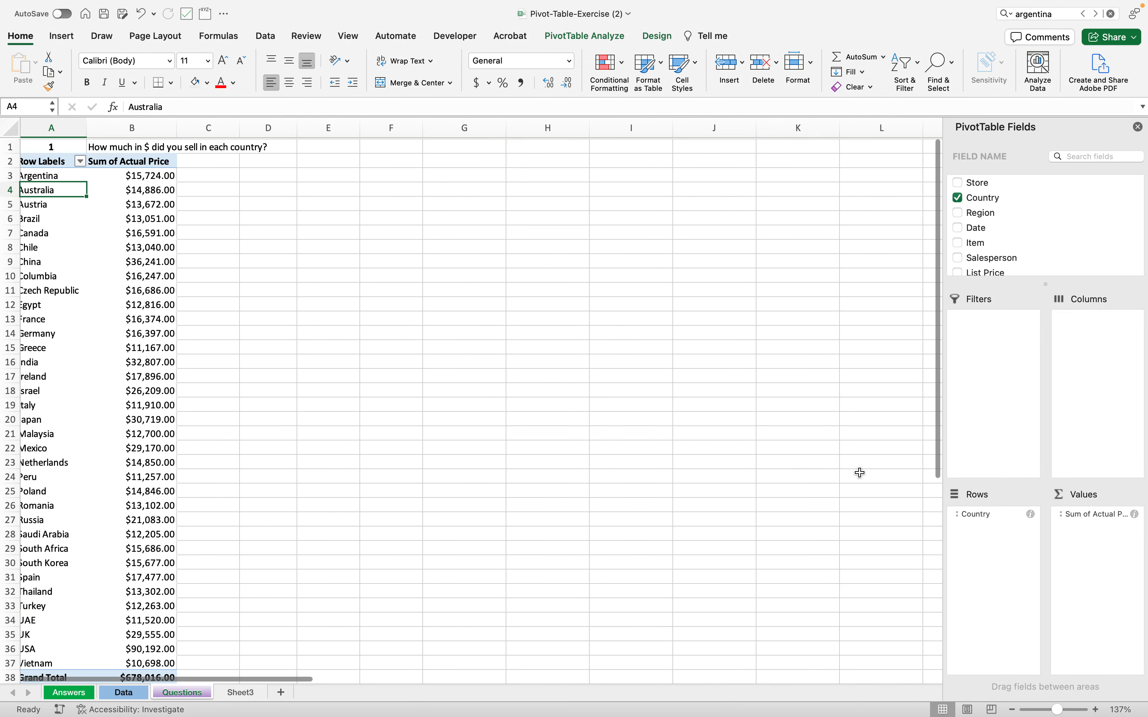
scroll(543, 487, down, 8)
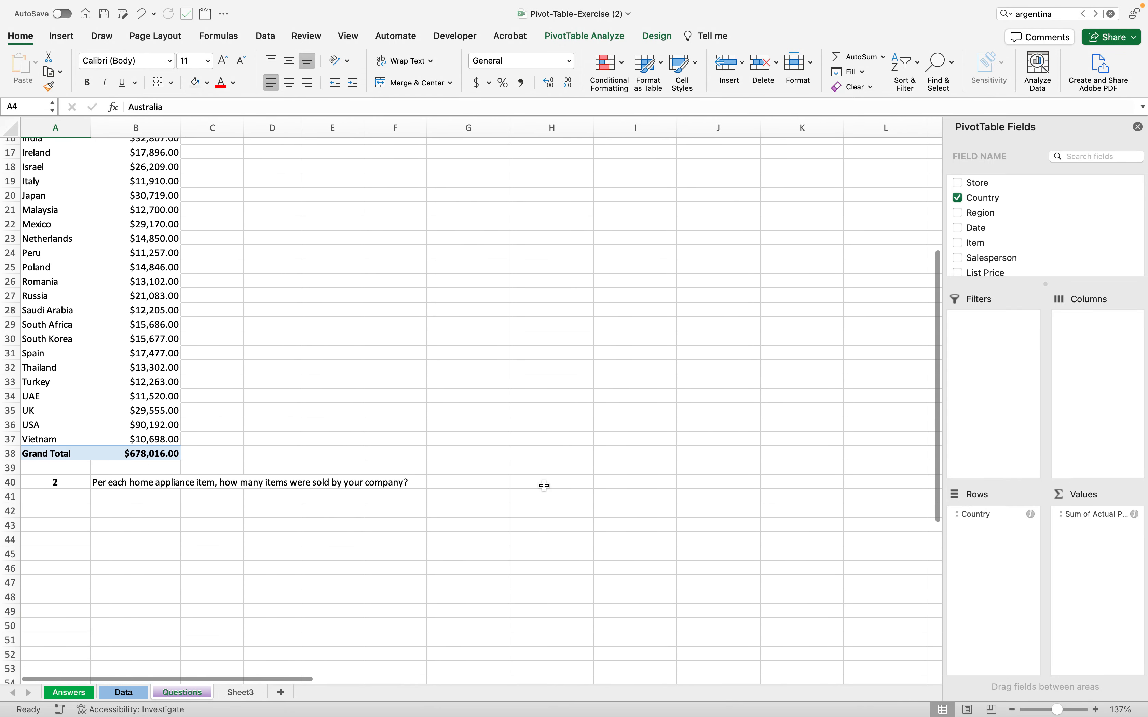
click(76, 418)
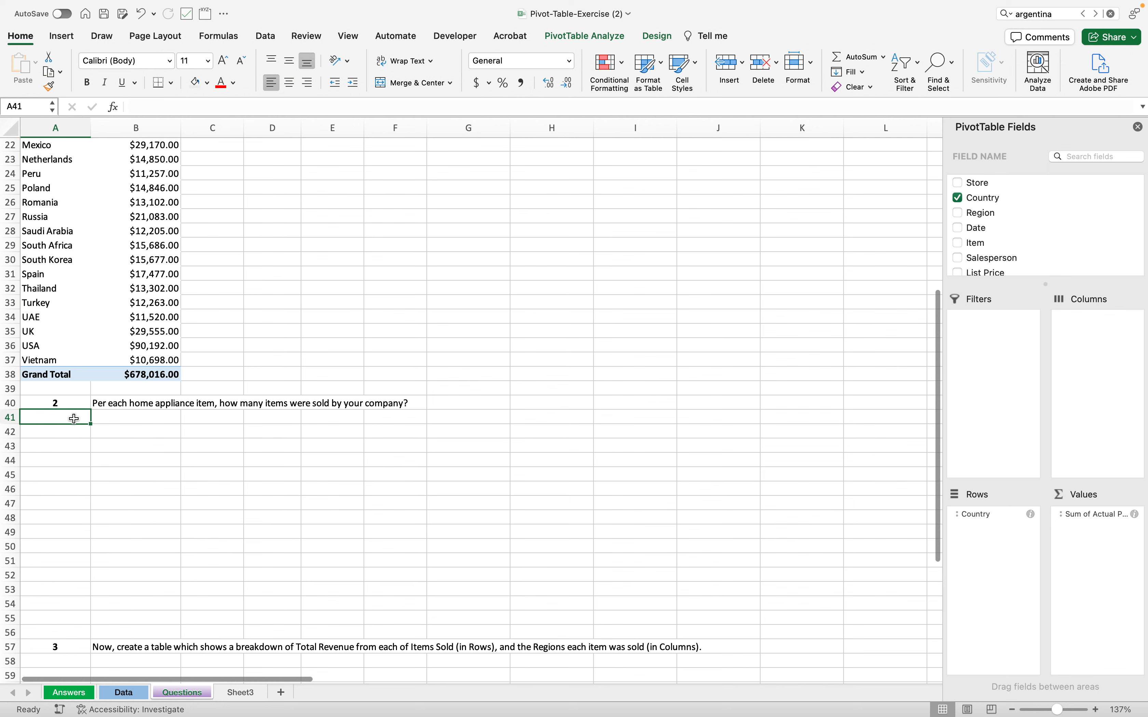
scroll(137, 348, down, 2)
click(94, 334)
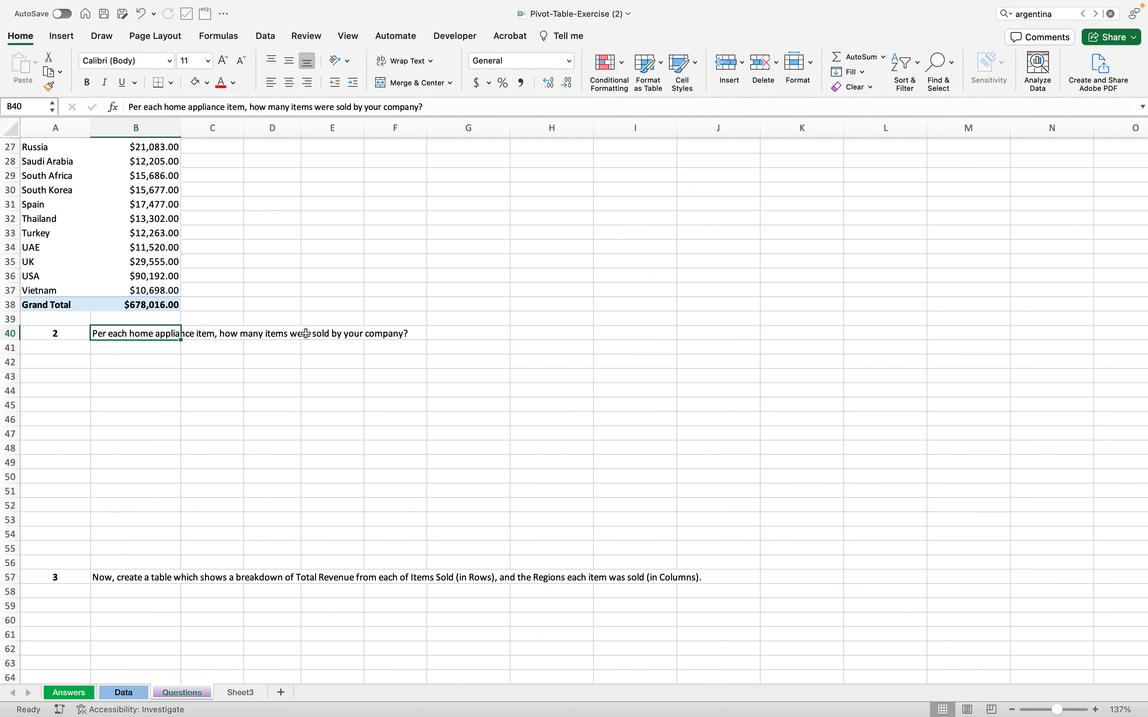
- Try to insert a PivotTable in cell A41 of the Questions sheet from Data range A1:I2340, allowing existing data to be overwritten
click(78, 349)
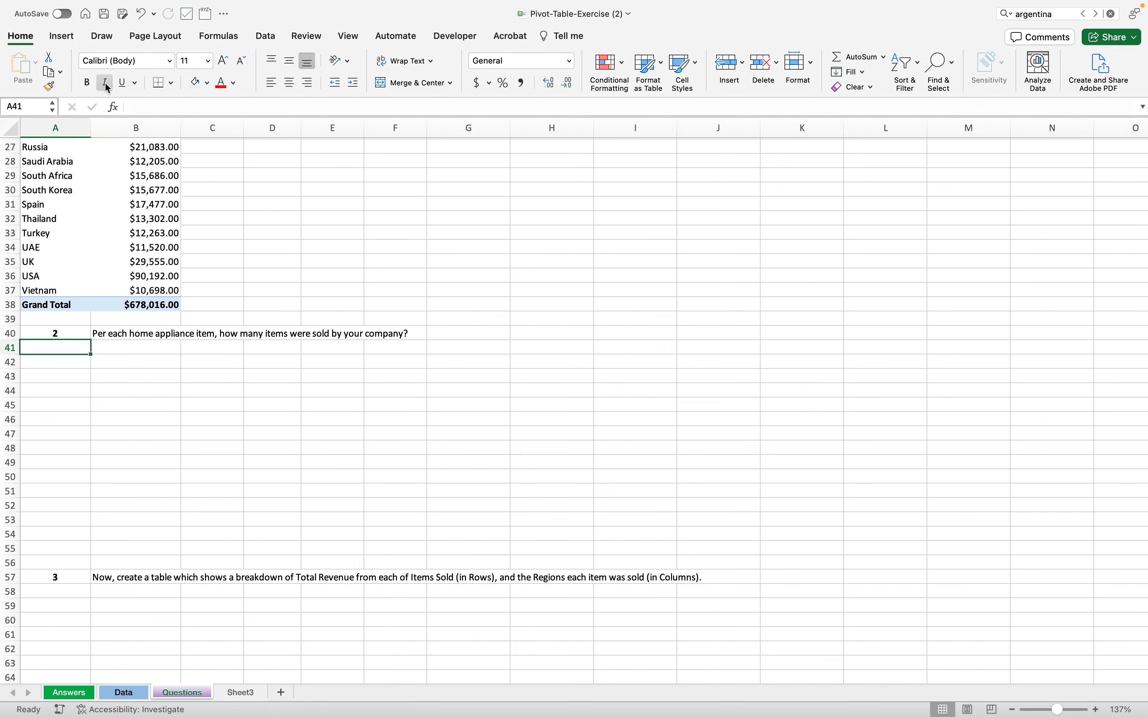
click(67, 37)
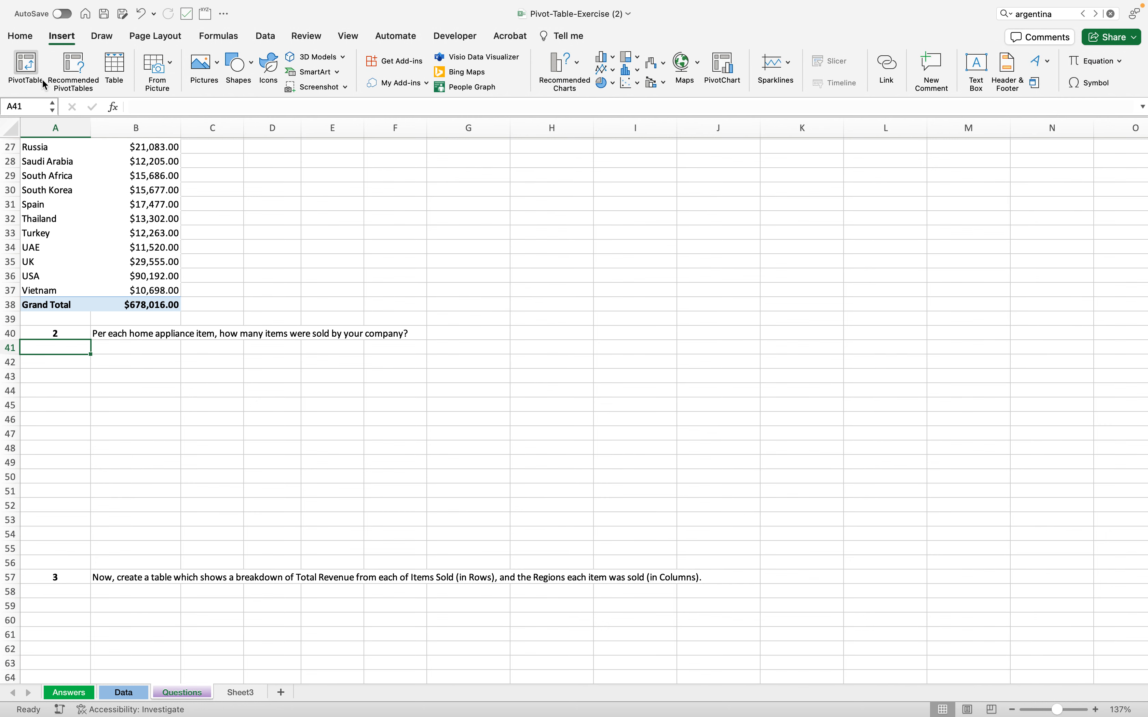
click(32, 70)
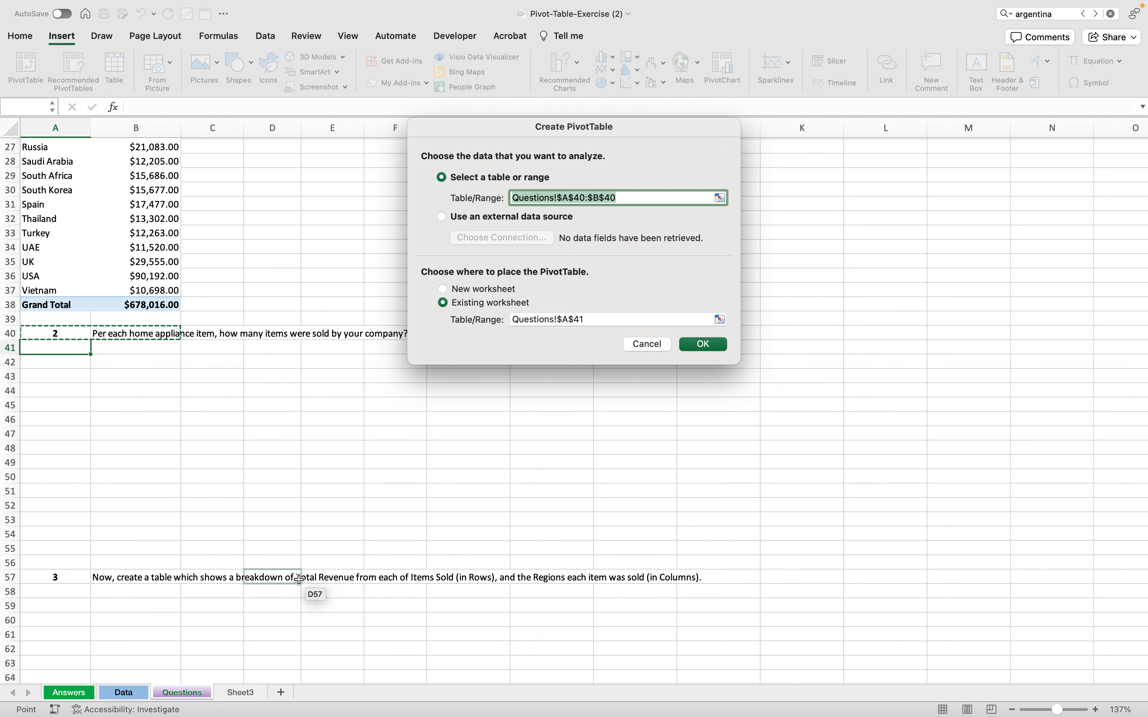
click(125, 693)
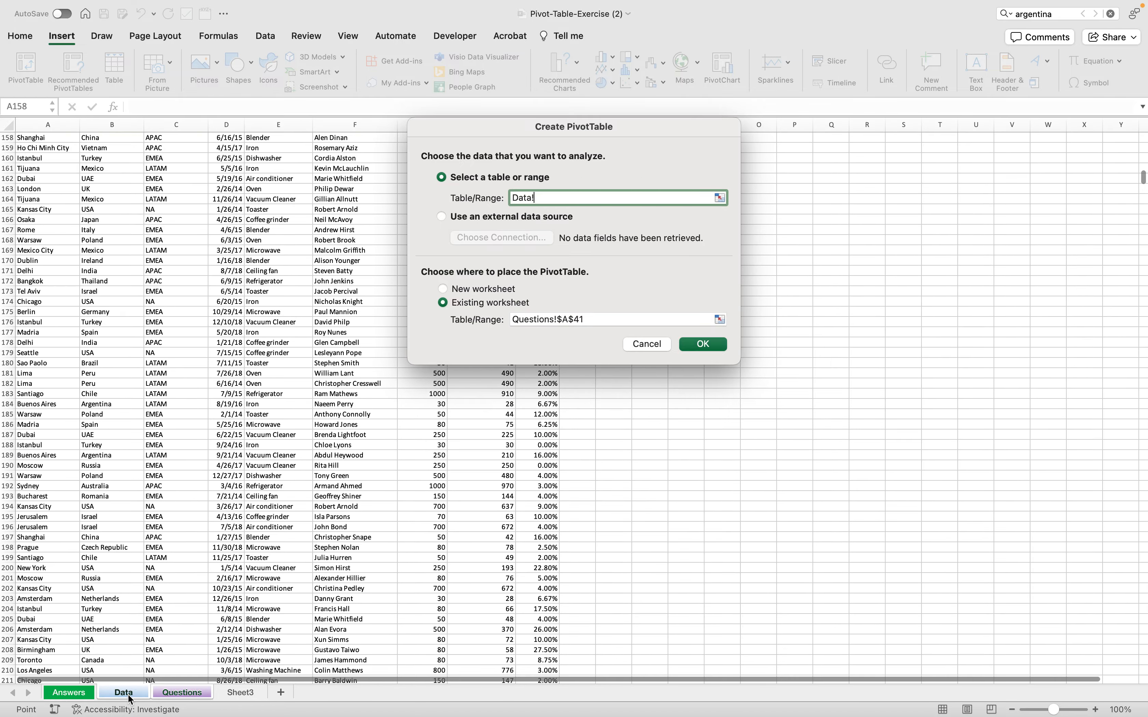
scroll(19, 549, up, 20)
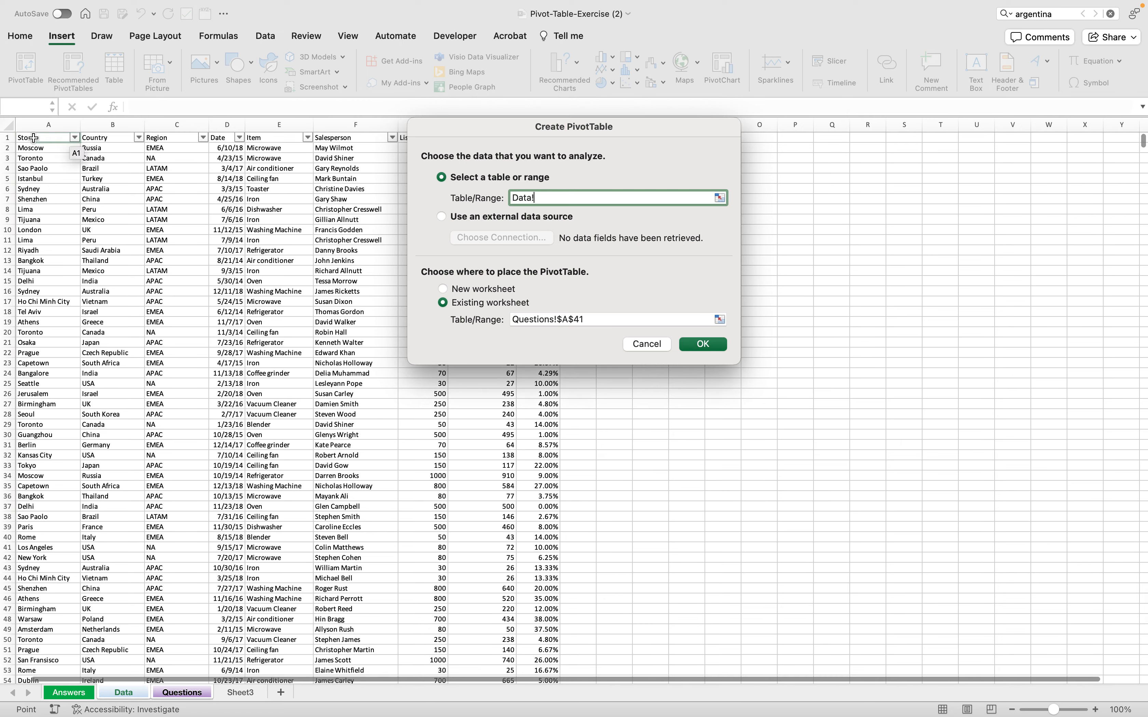
click(32, 138)
drag(626, 135, 838, 134)
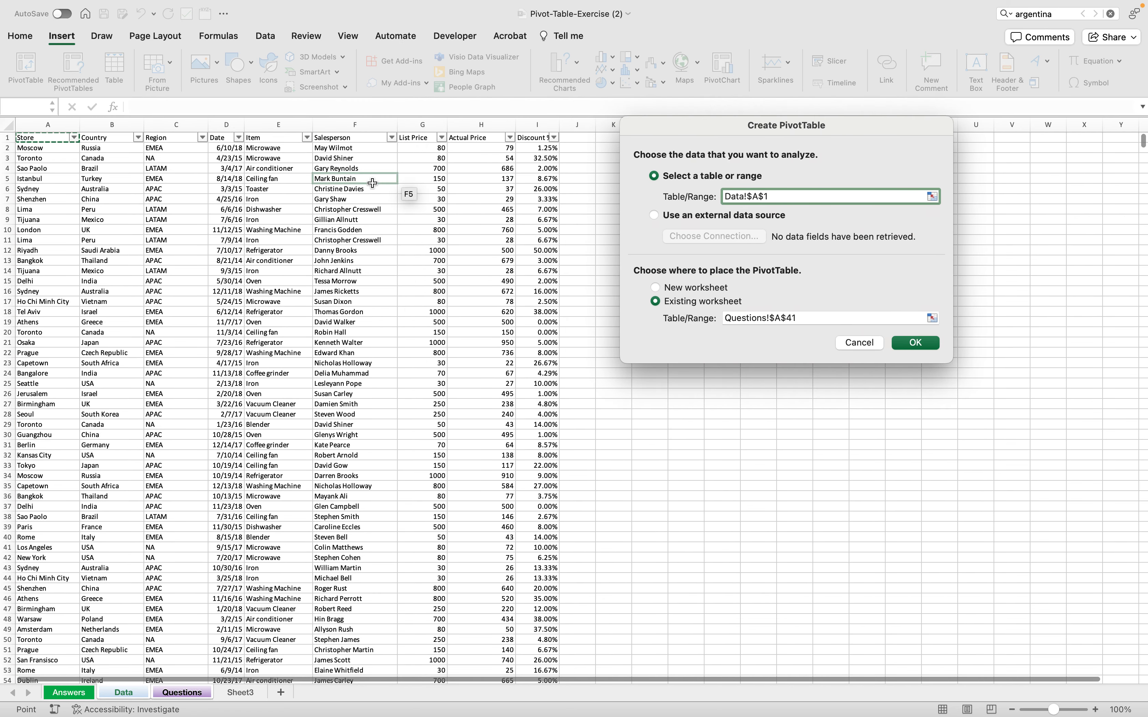
key(super+shift+Right)
key(super+shift+Down)
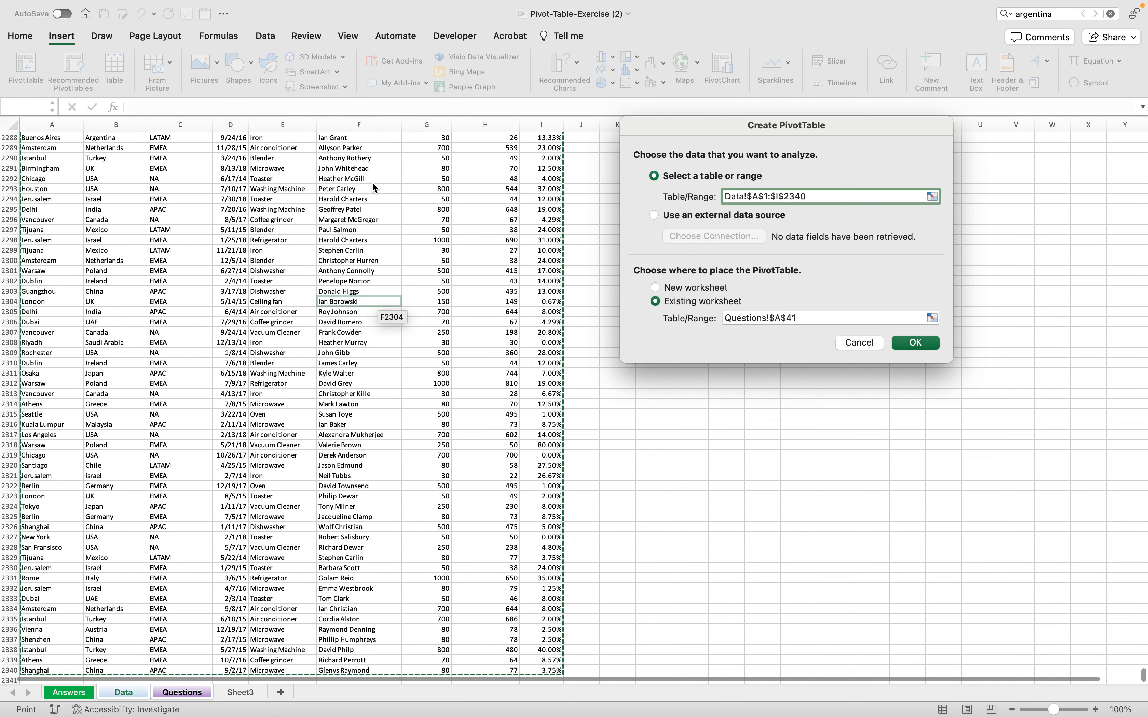
click(915, 344)
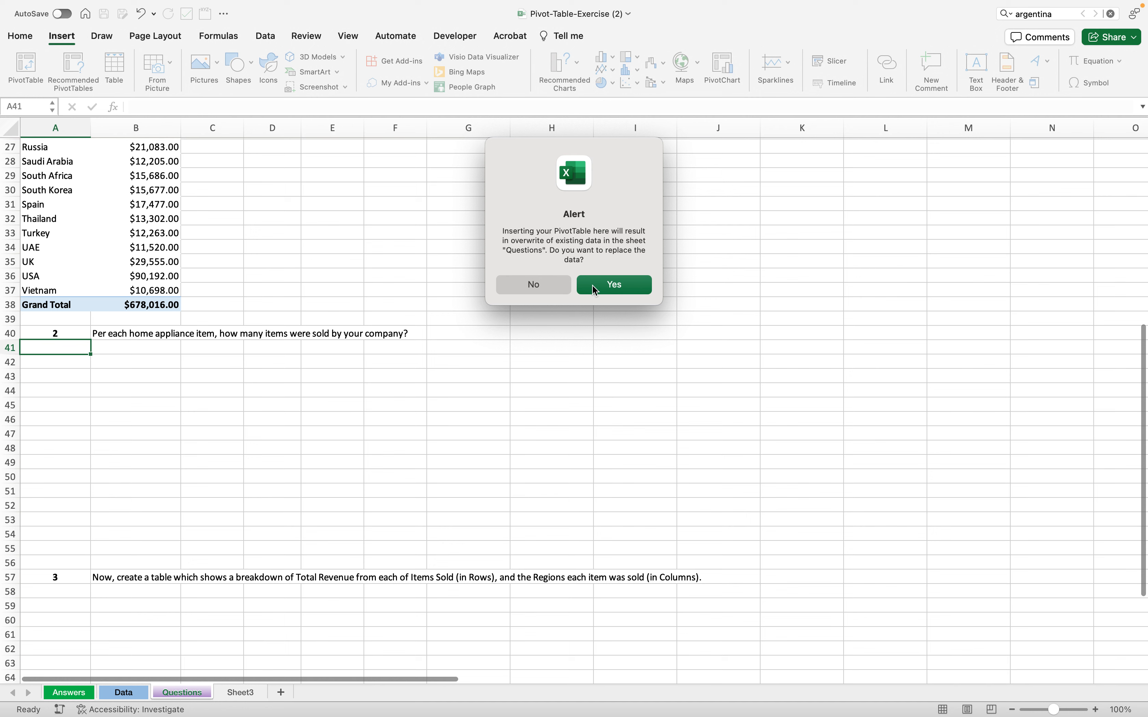
click(592, 285)
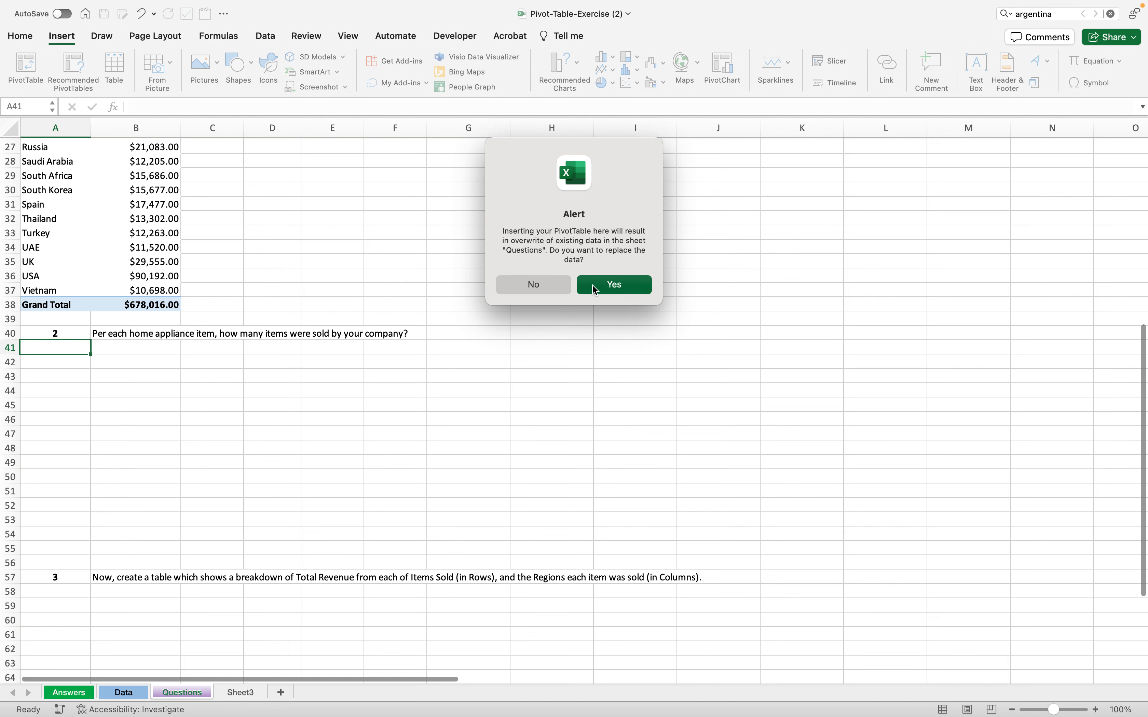
- Check the space around the new PivotTable under question 2 and undo its insertion
scroll(553, 270, down, 3)
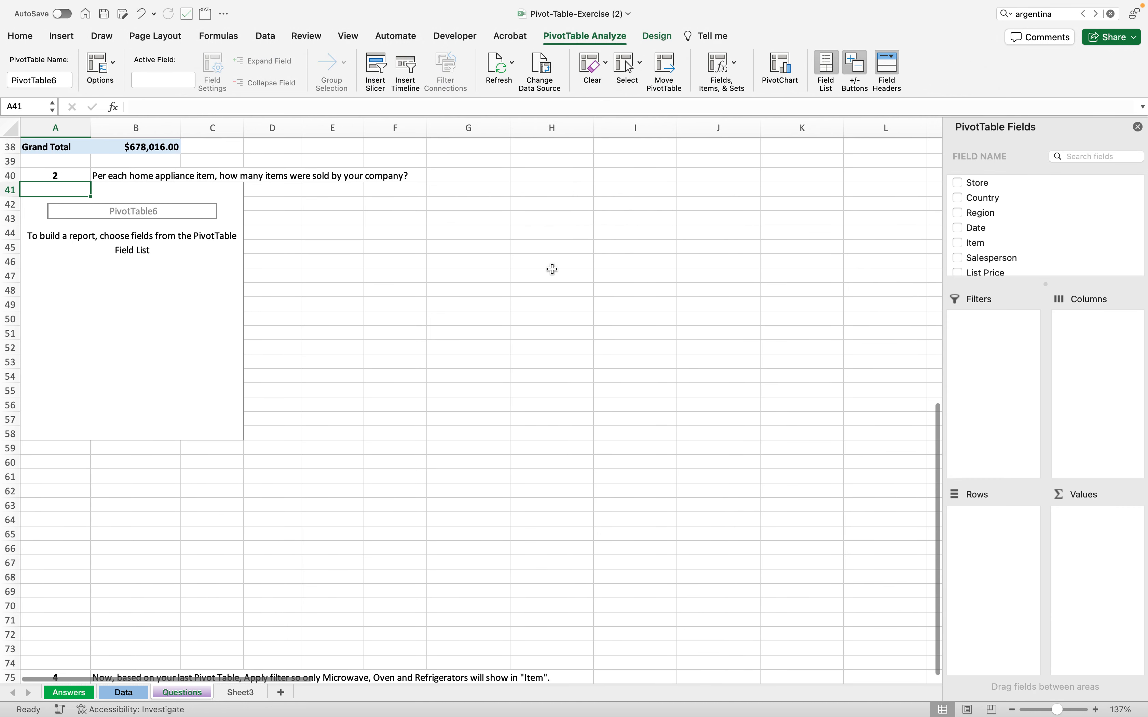
scroll(553, 270, up, 5)
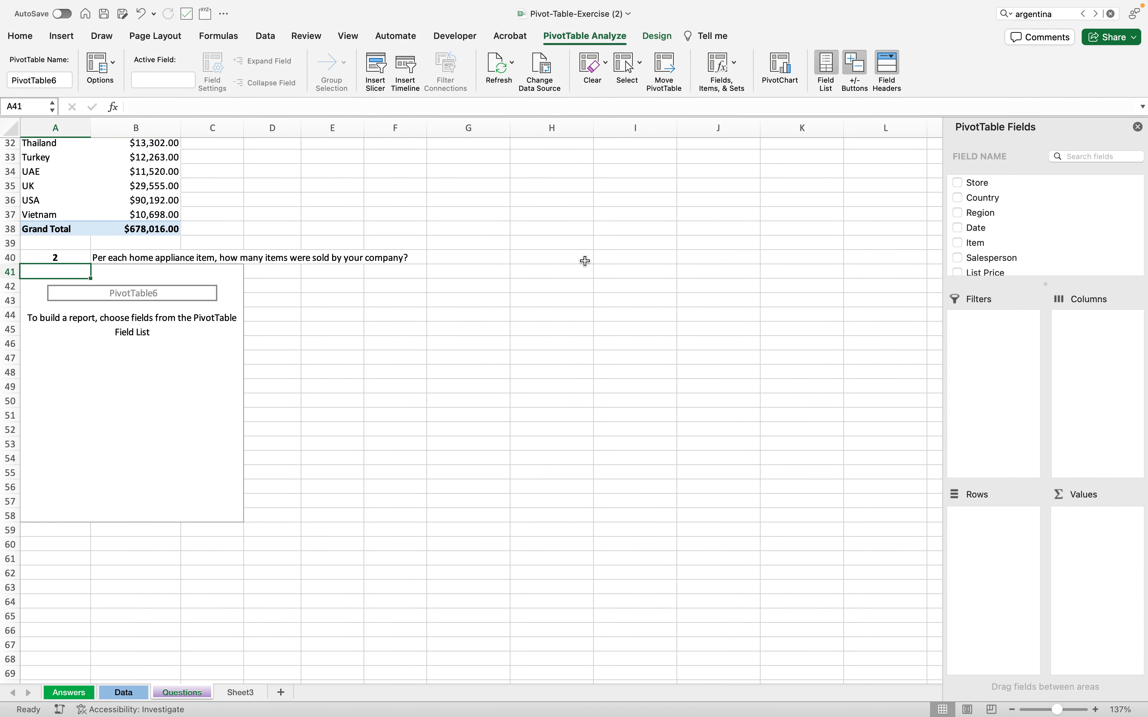
key(super+z)
- Copy the number and text of question 3 from A57:B57 to row 68, starting in cell A68
click(53, 503)
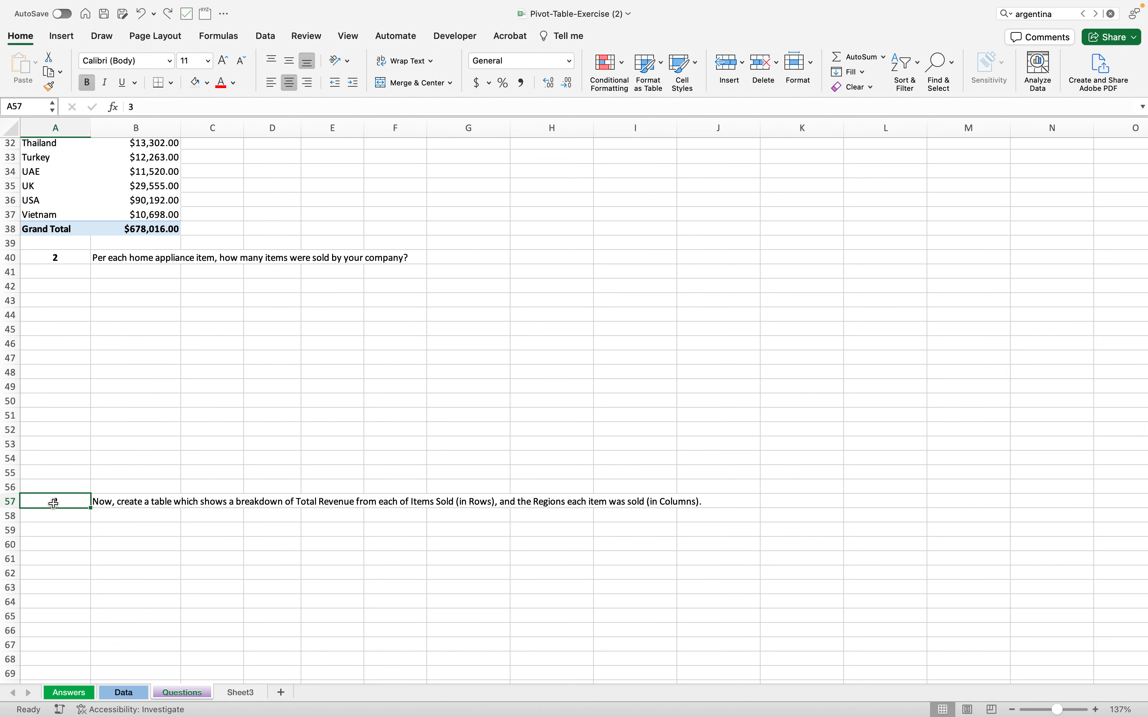
scroll(53, 502, down, 10)
key(super+c)
drag(56, 254, 151, 253)
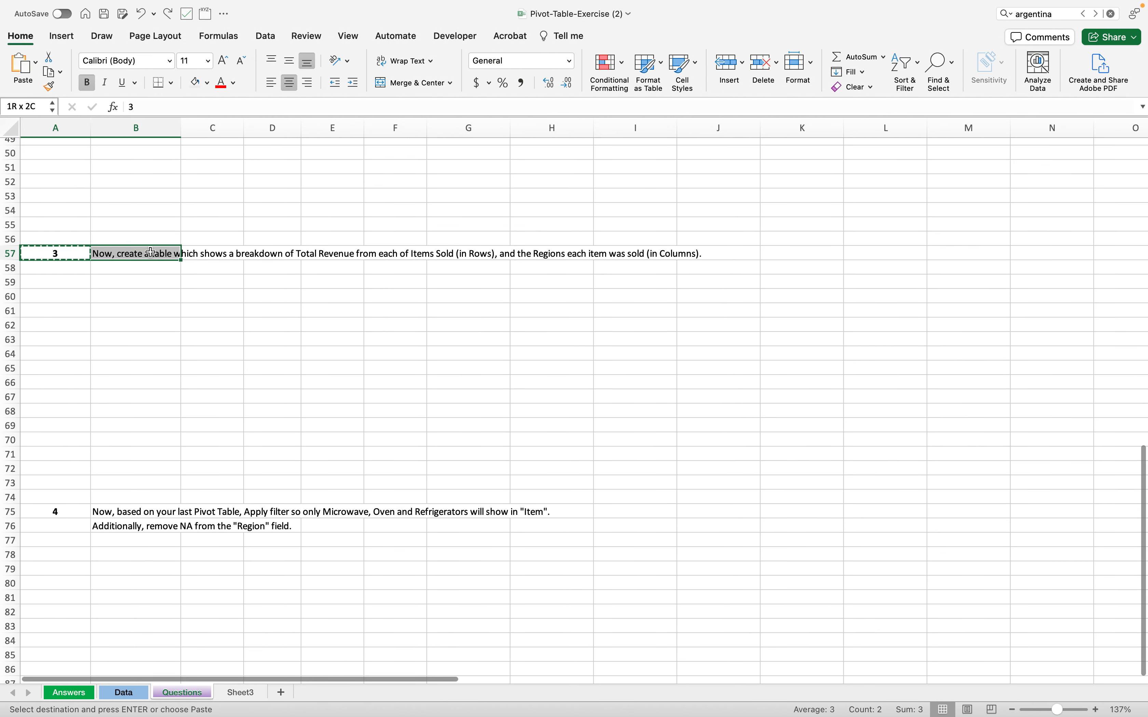
key(super+c)
click(42, 411)
key(super+v)
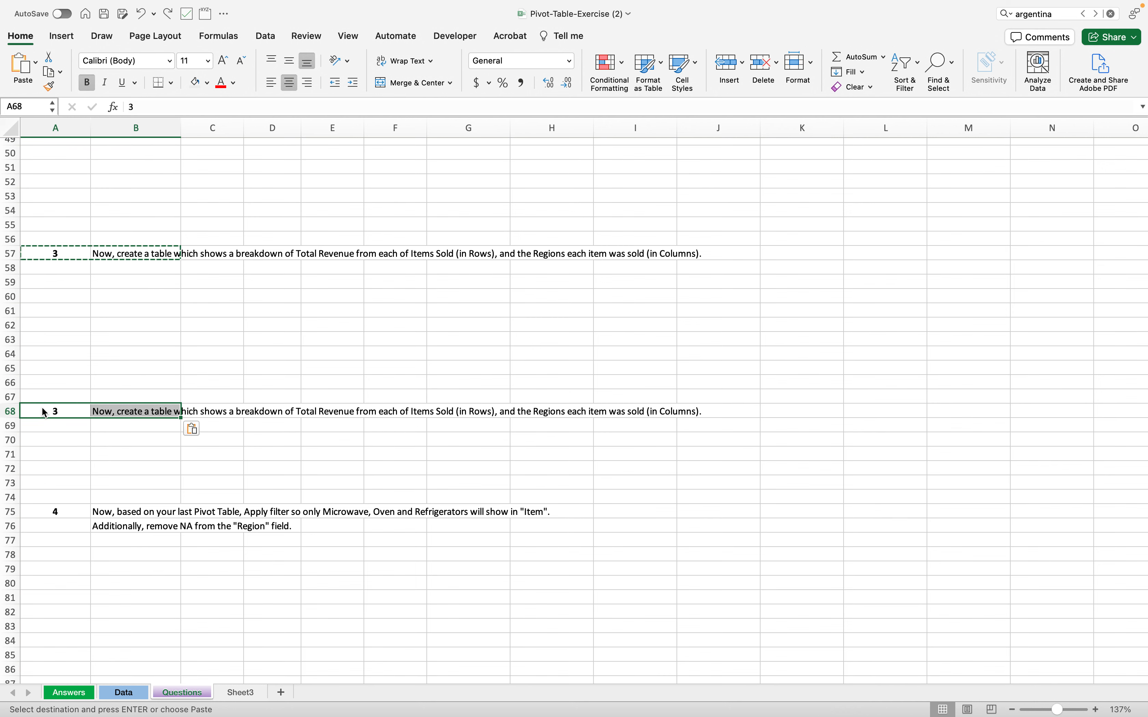
- Delete the original question 3 number and text from cells A57 and B57
scroll(44, 413, up, 1)
click(57, 271)
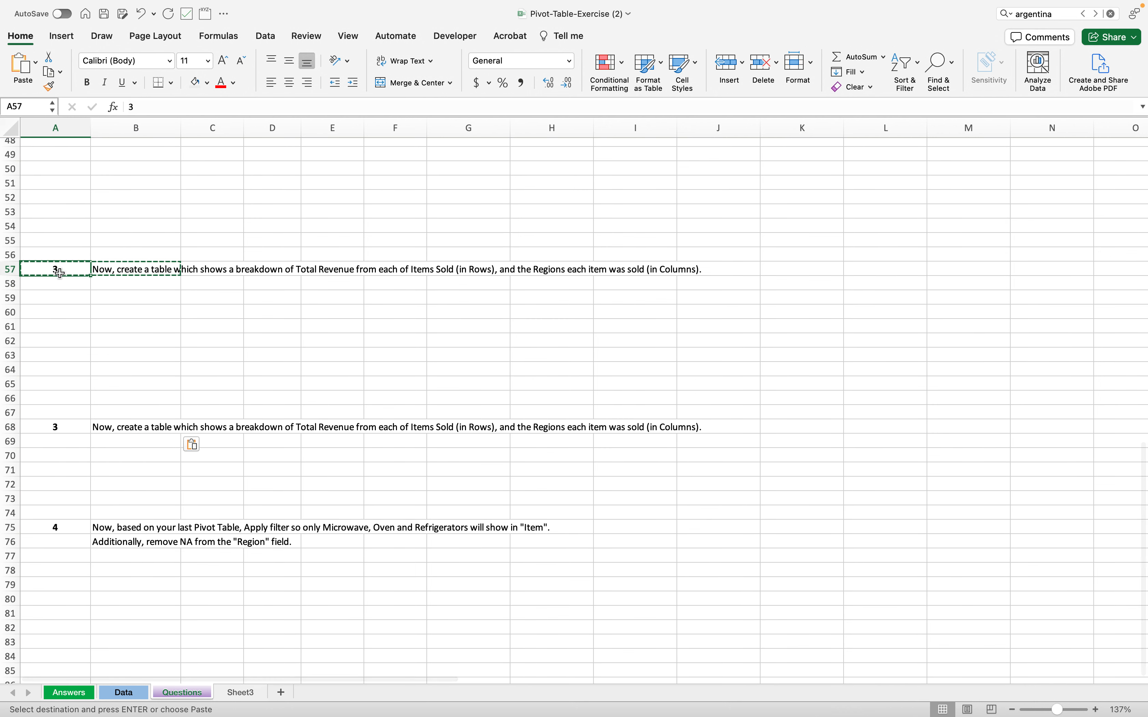
key(Delete)
key(Down)
key(Right)
key(Up)
key(Delete)
- Insert a PivotTable in cell A41 under question 2, using Data range A1:I2340 as the source
scroll(60, 277, up, 5)
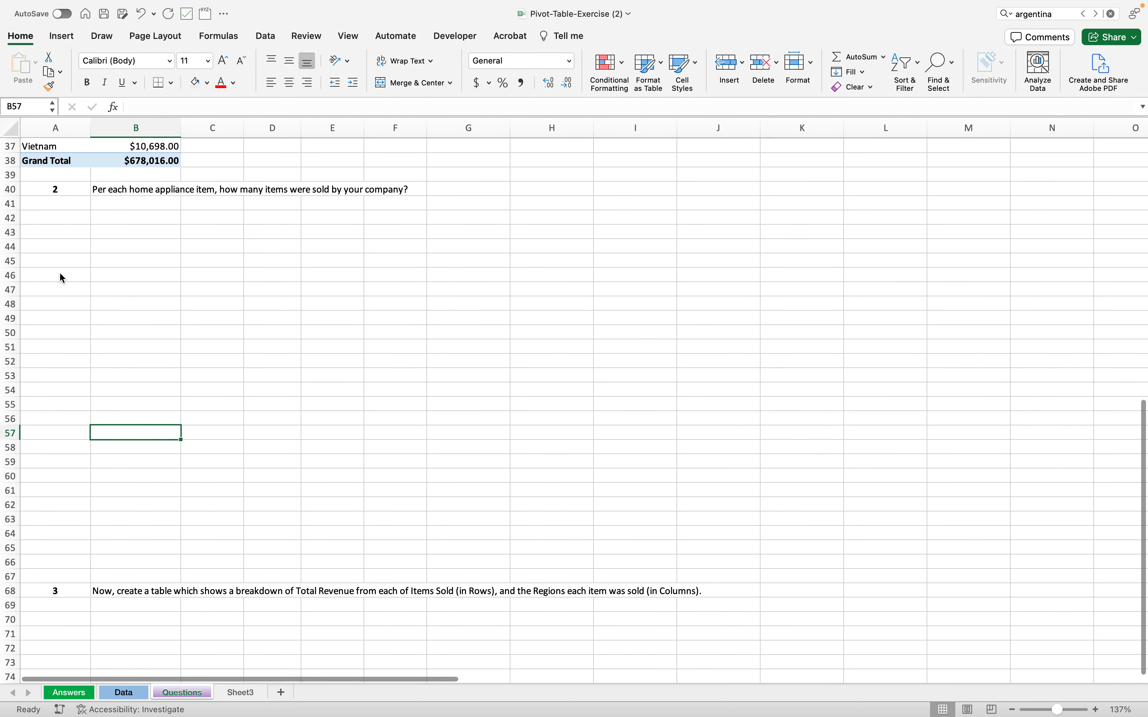
scroll(60, 276, up, 5)
click(56, 311)
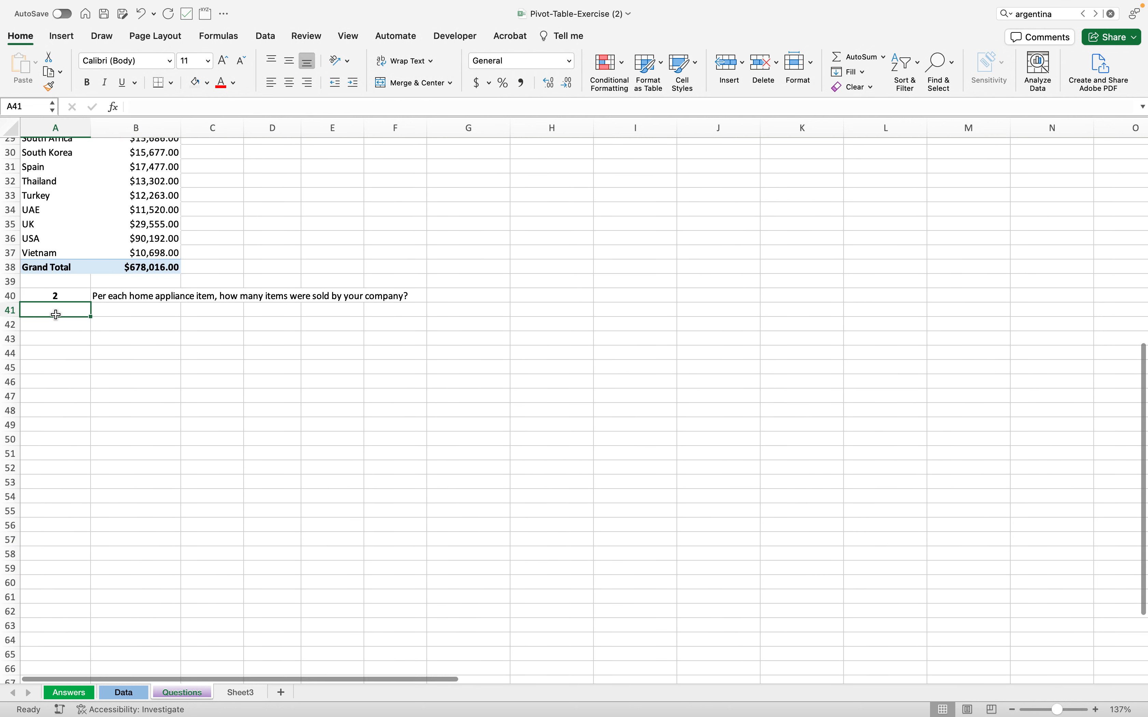
click(61, 36)
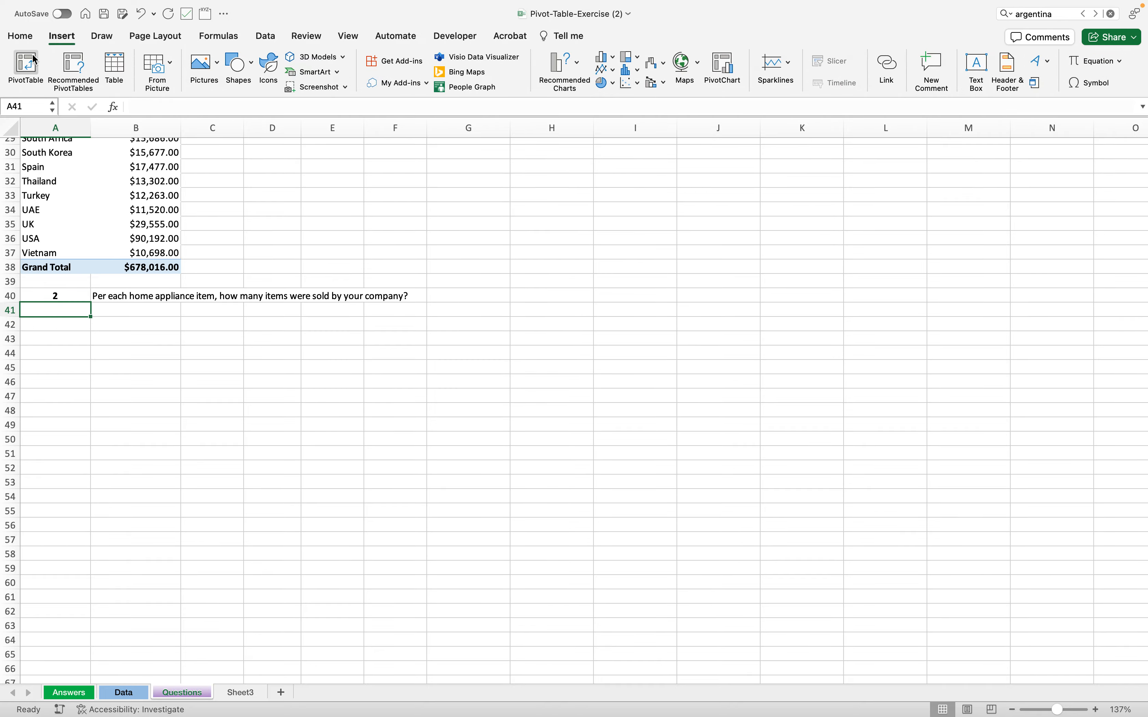
click(26, 64)
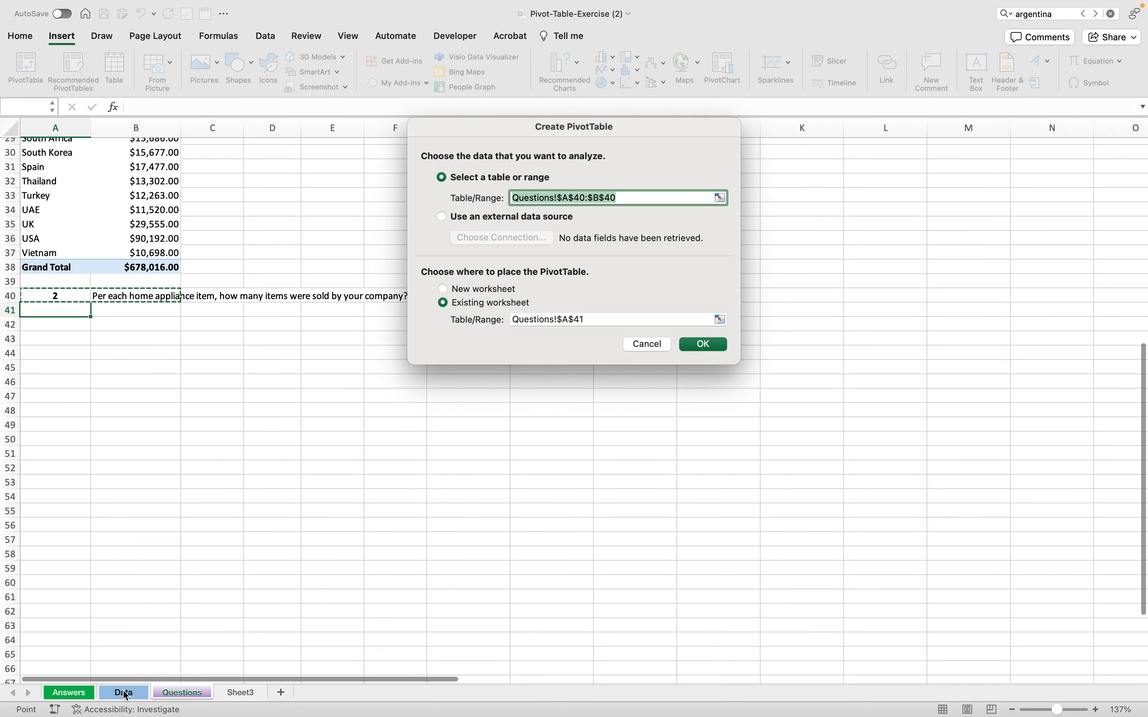
click(124, 696)
scroll(228, 424, up, 20)
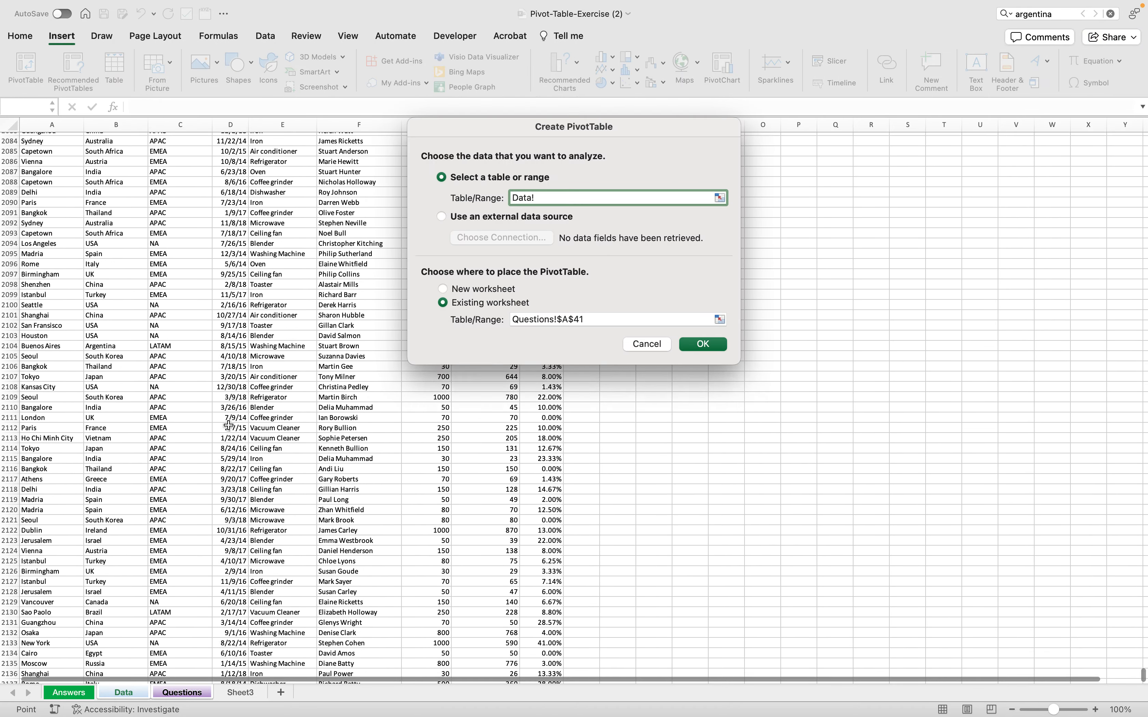
scroll(228, 424, down, 20)
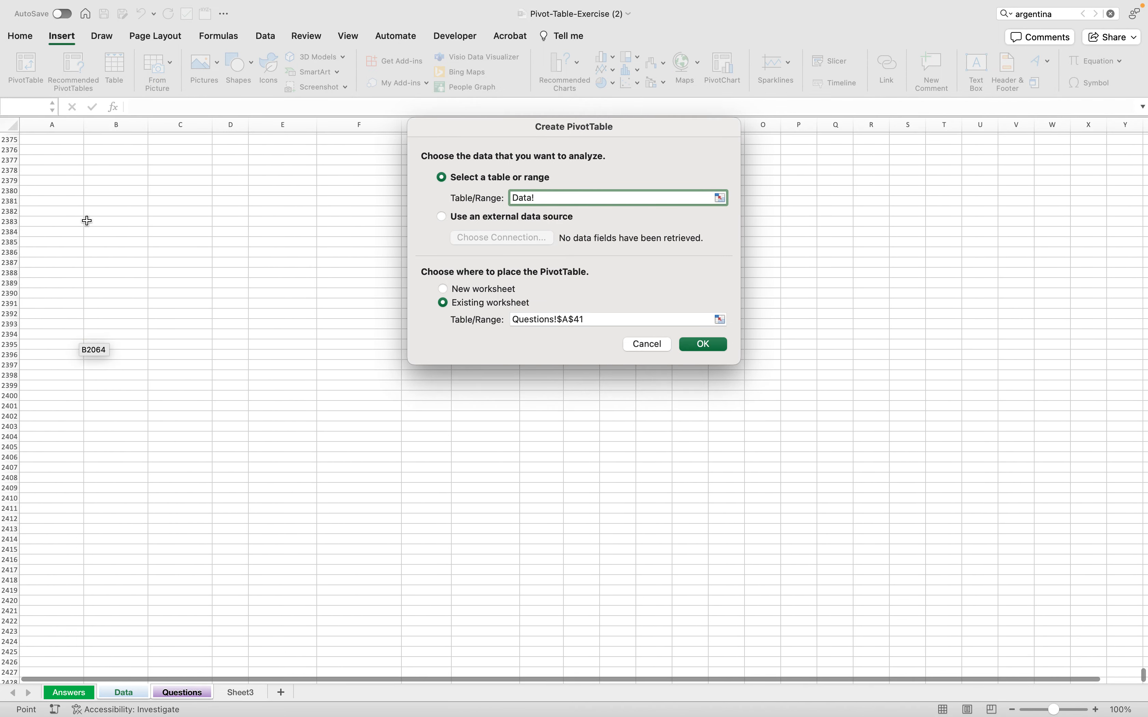
scroll(87, 221, up, 5)
click(47, 398)
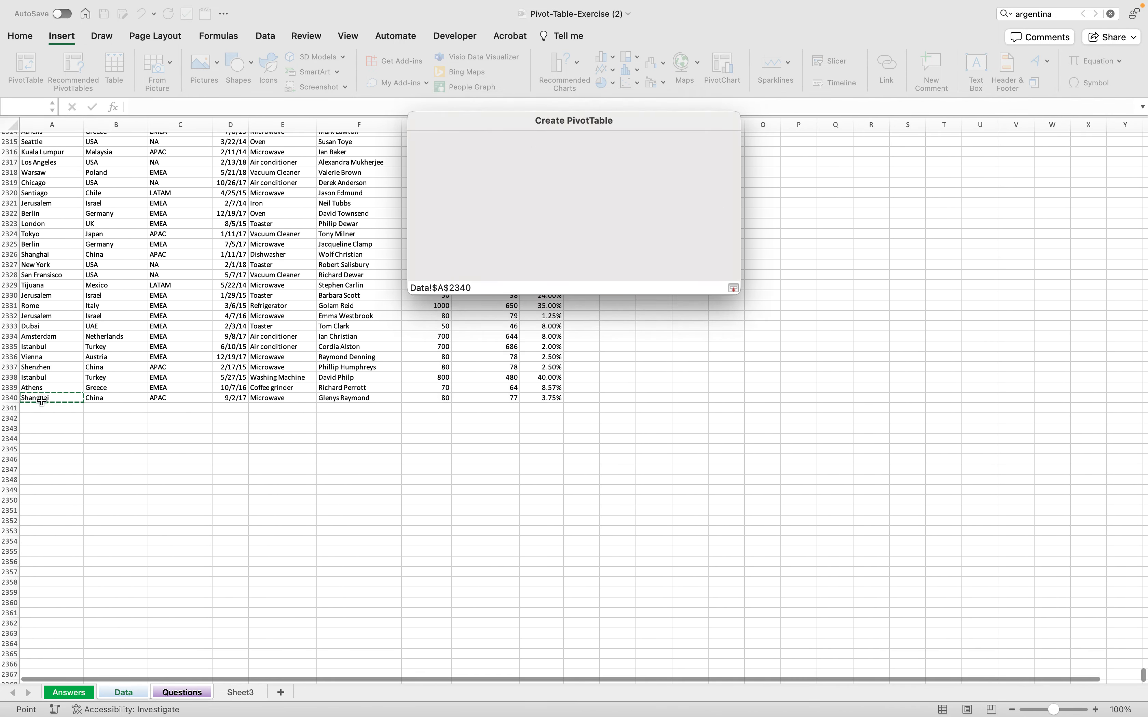
key(ctrl+shift+Right)
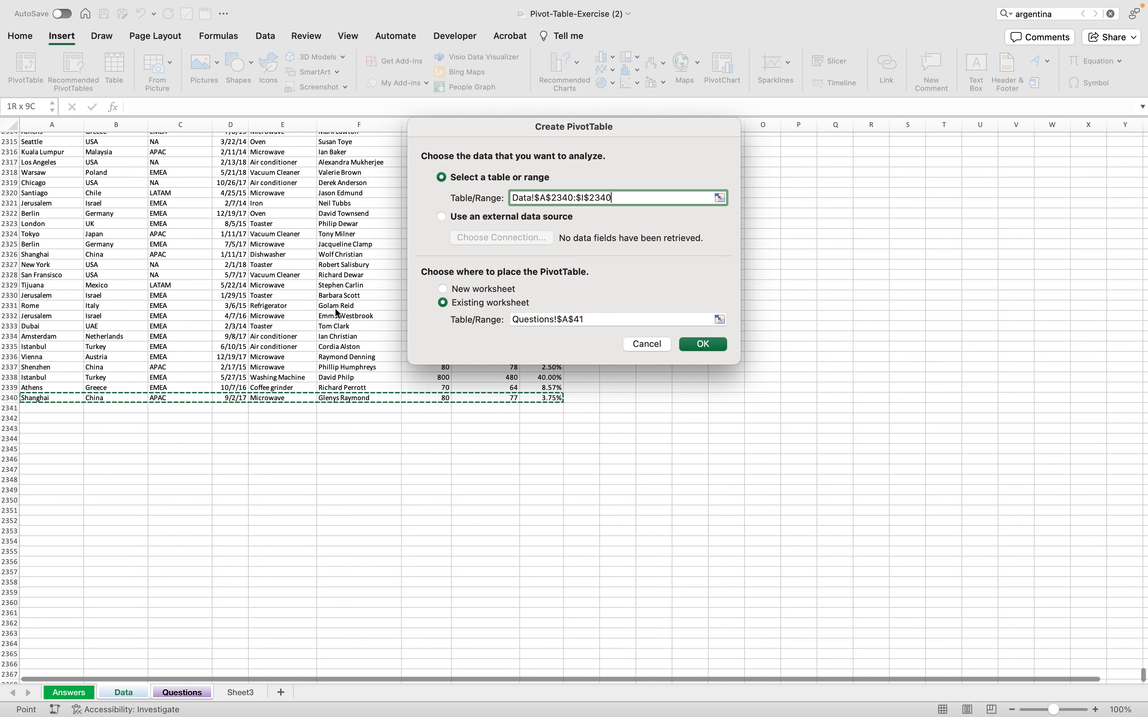
key(ctrl+shift+Up)
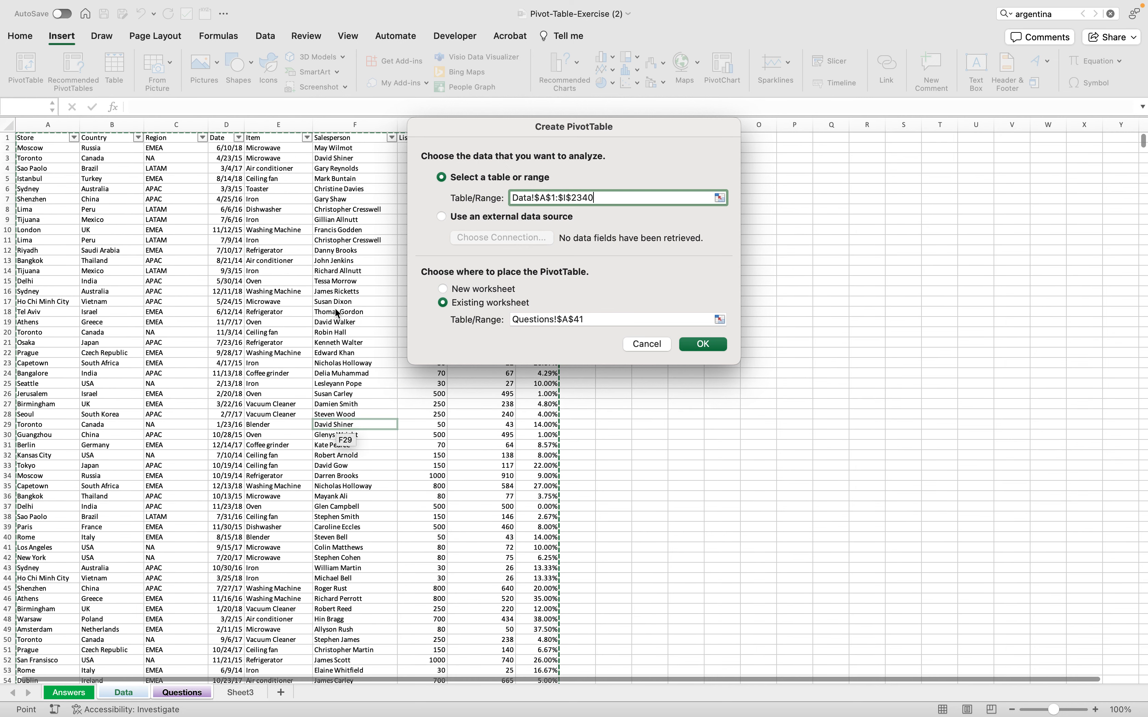
click(710, 345)
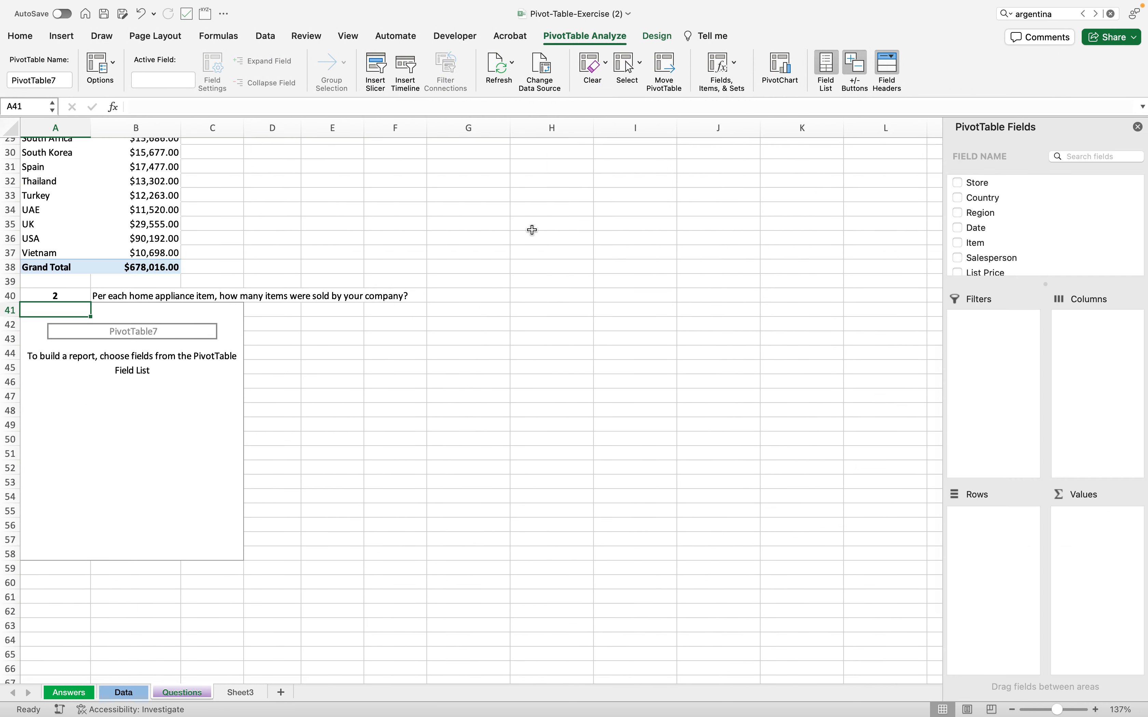
- Place the Item field in the rows of the question 2 PivotTable and select row 42
scroll(184, 387, up, 1)
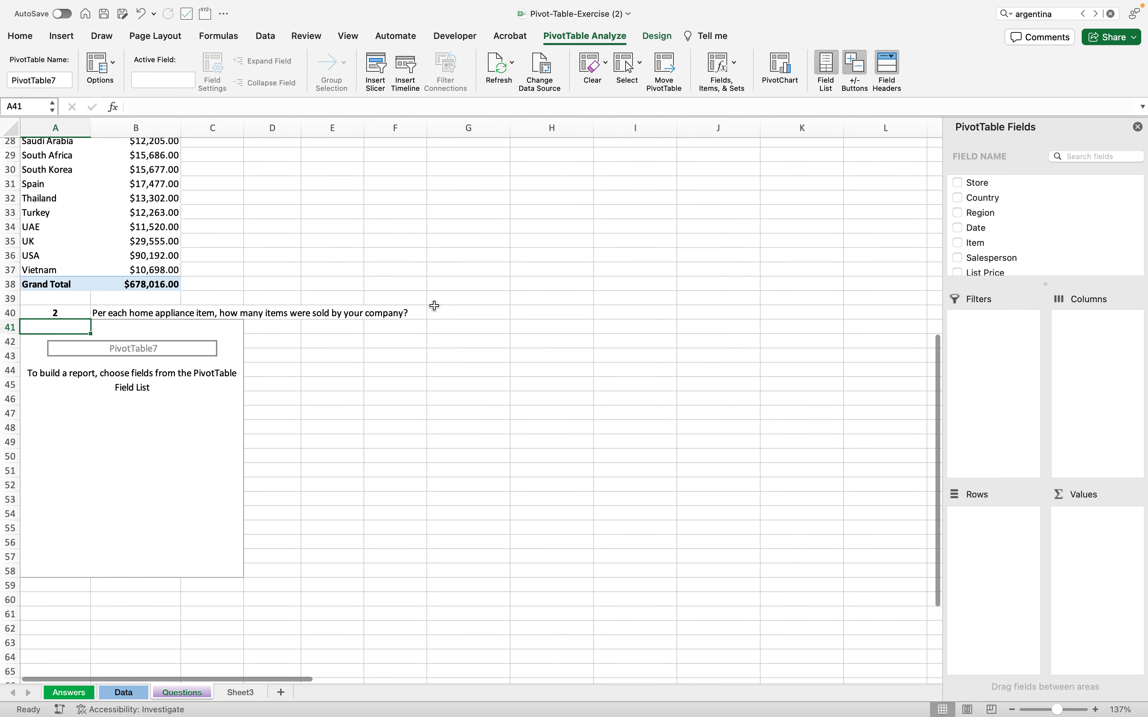
scroll(435, 306, down, 1)
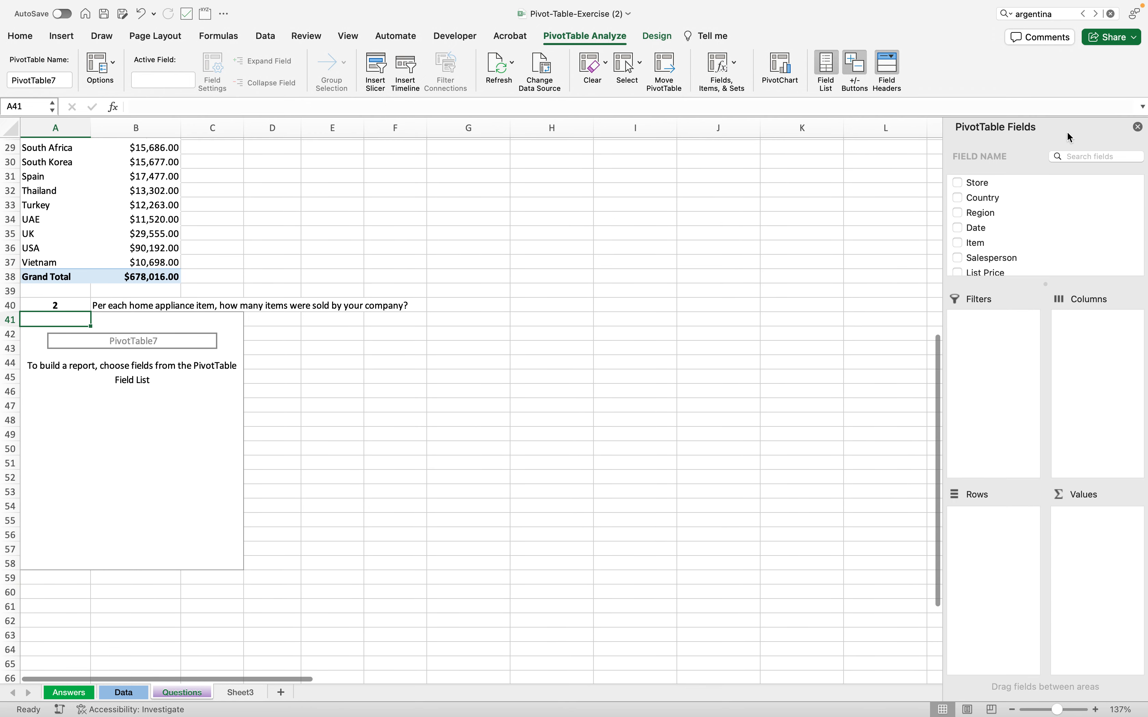
click(986, 244)
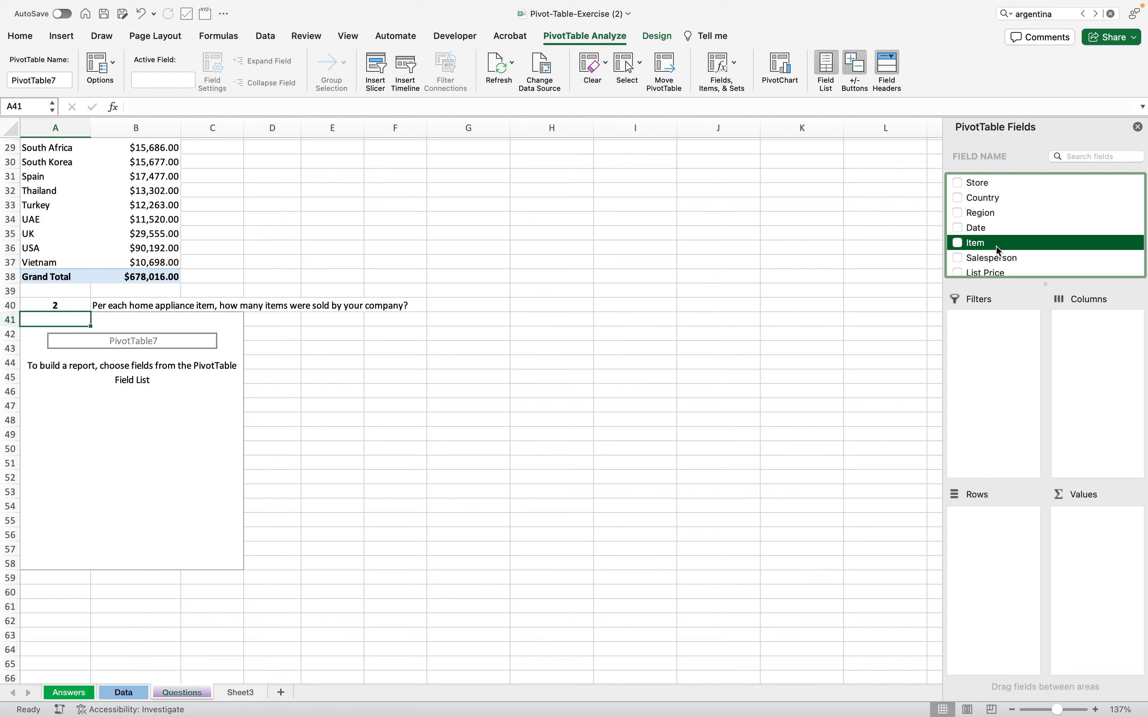
drag(999, 250, 997, 519)
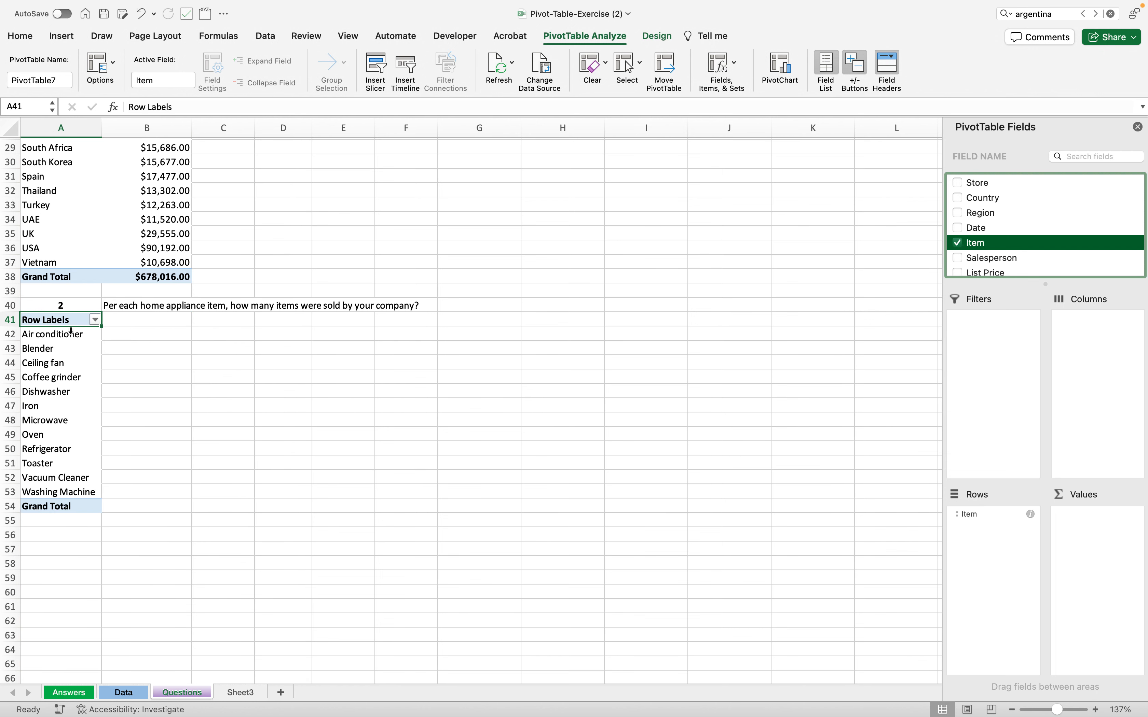
click(6, 334)
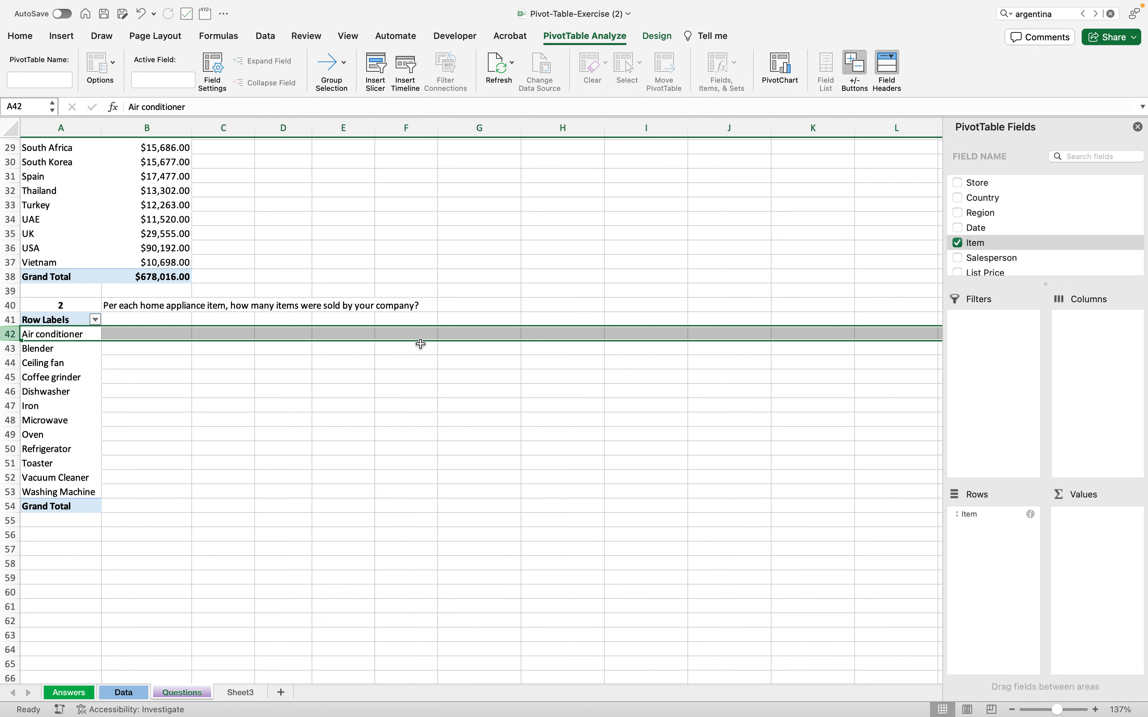
click(7, 349)
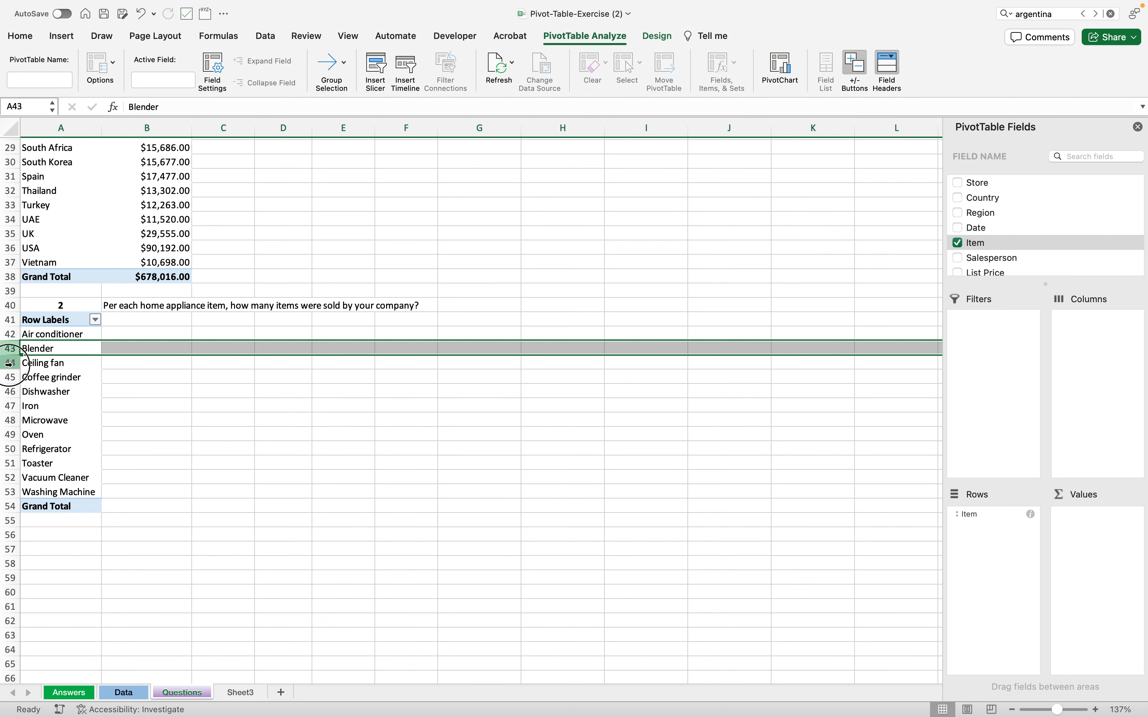
click(7, 364)
click(11, 378)
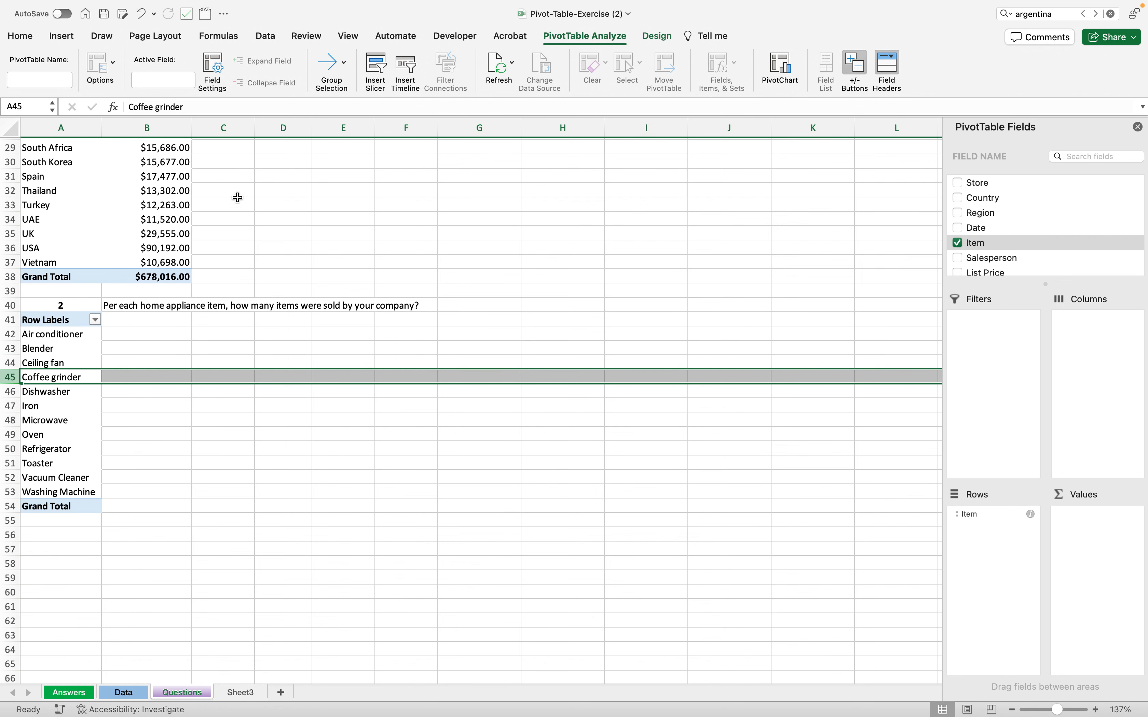
drag(216, 370, 216, 369)
click(239, 128)
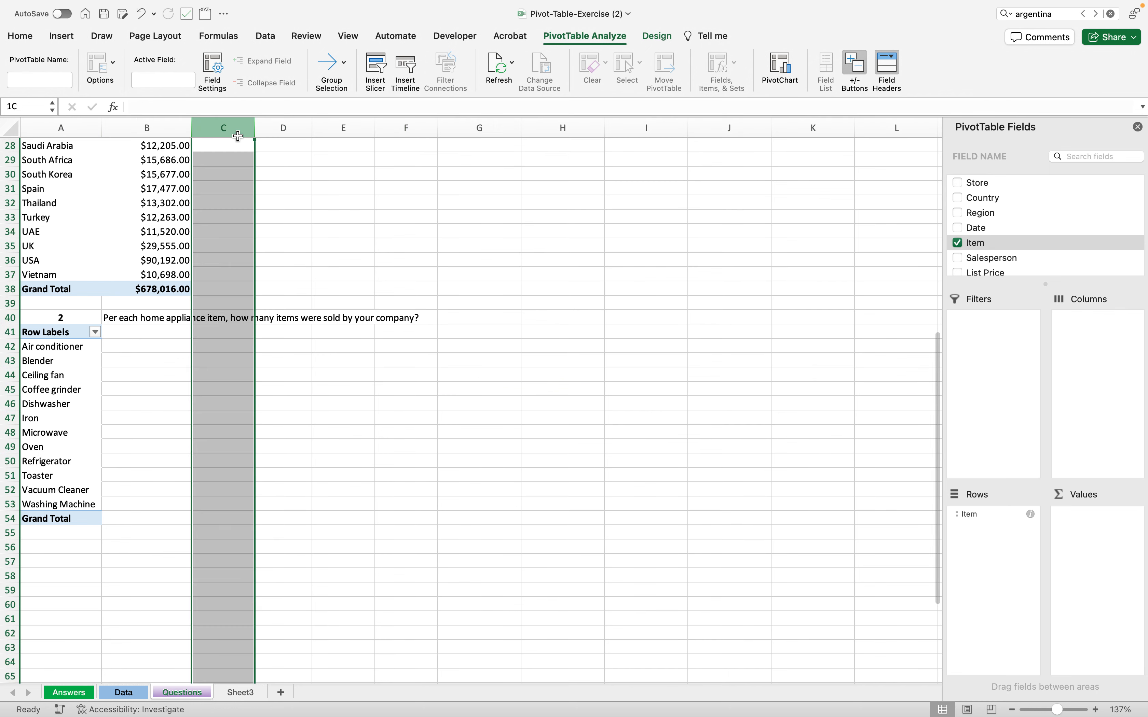
click(281, 133)
click(243, 128)
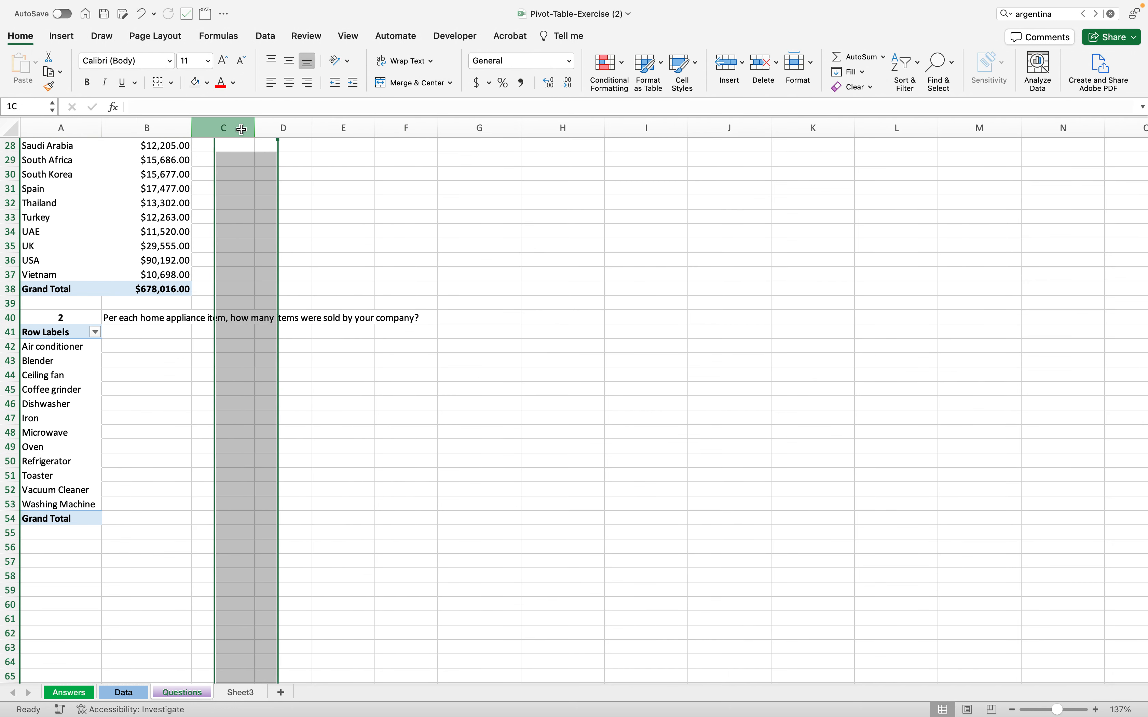
- Add the Item field to the values of the question 2 PivotTable as Count of Item
click(68, 362)
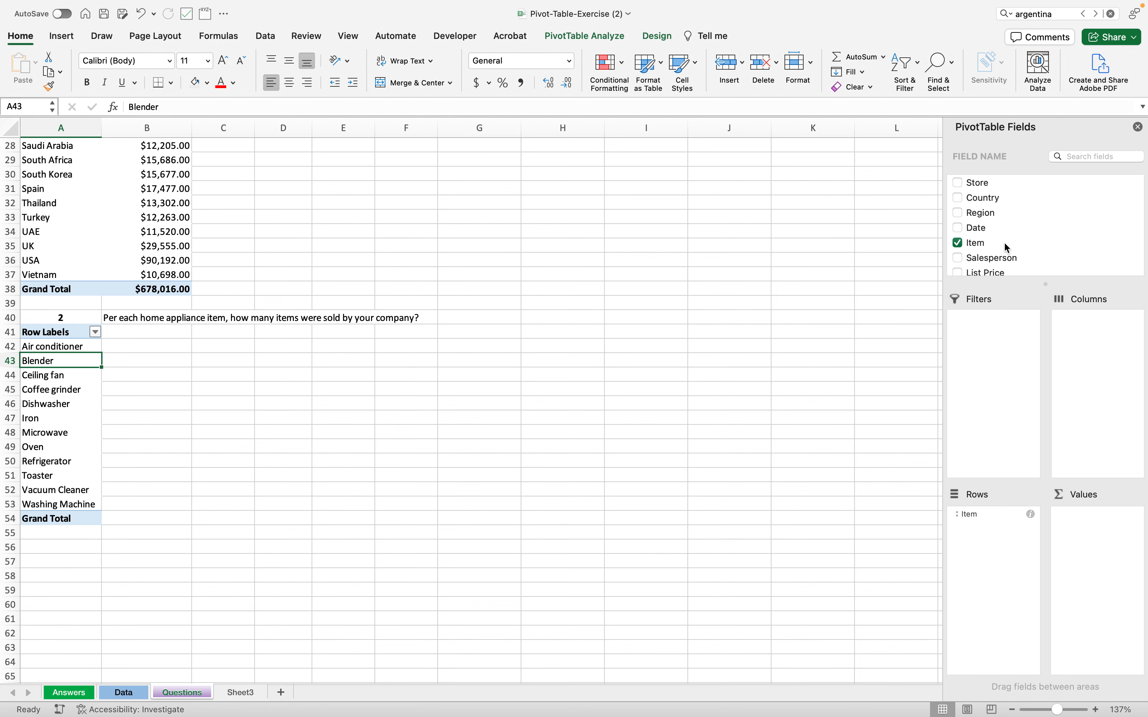
drag(978, 247, 1109, 557)
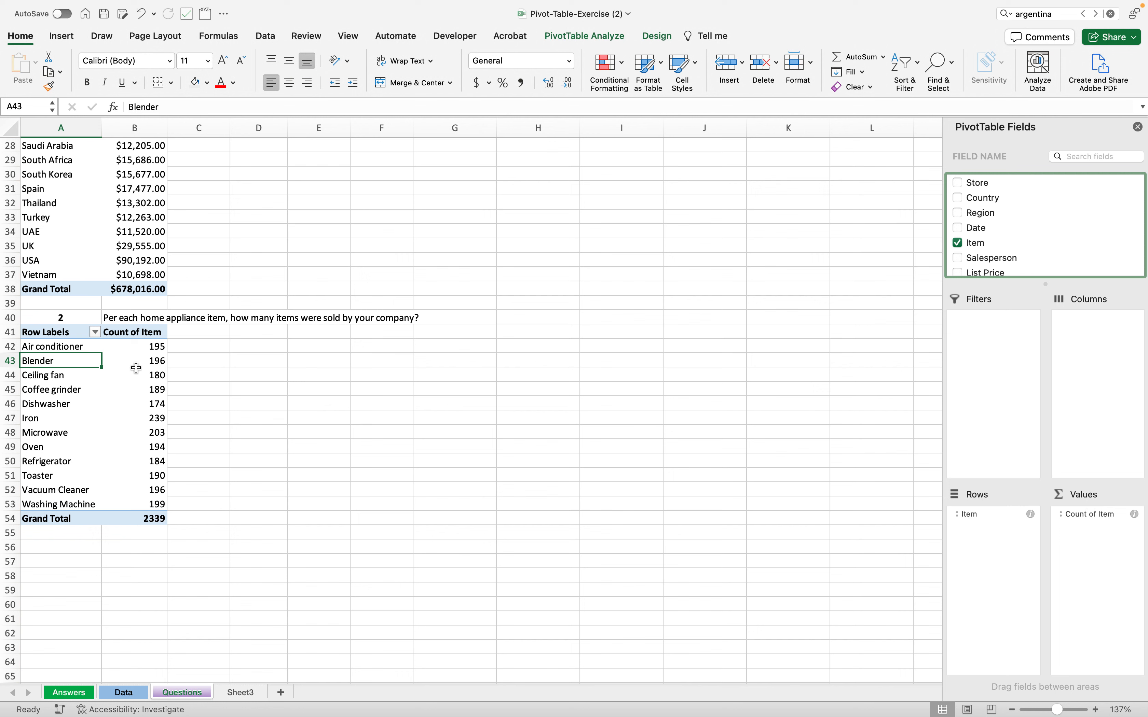
click(123, 347)
click(88, 347)
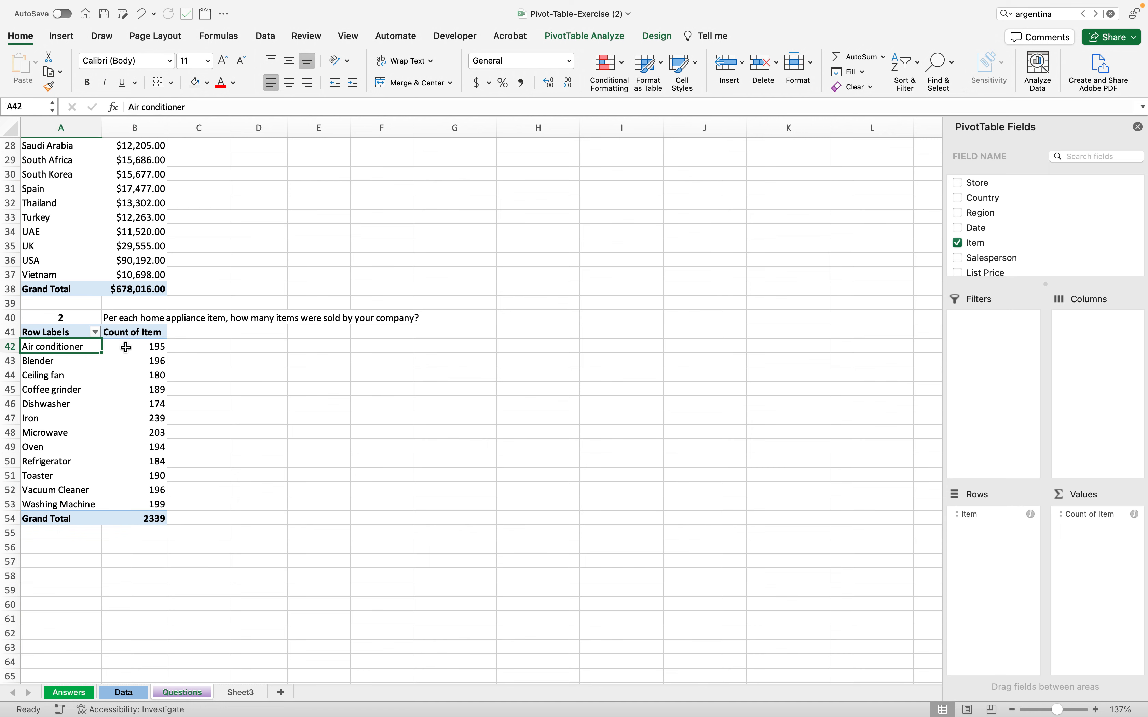
- Examine the Item column on the Data sheet, then compare it with the air conditioner count on the Questions sheet
click(125, 693)
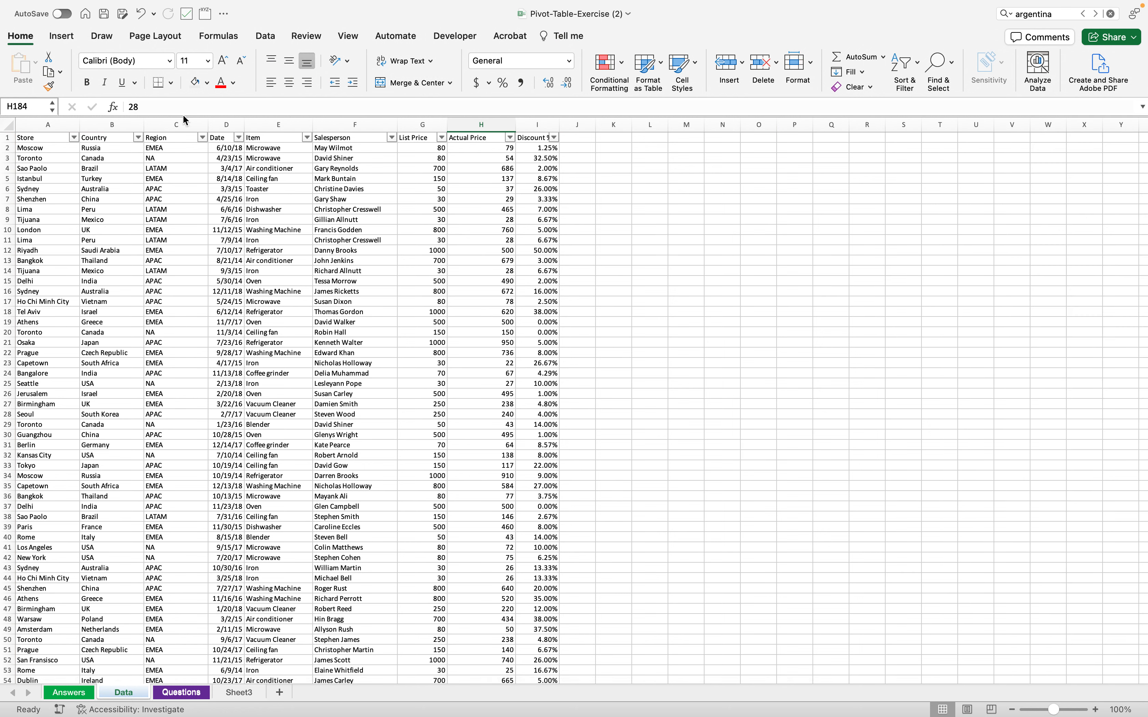
click(280, 132)
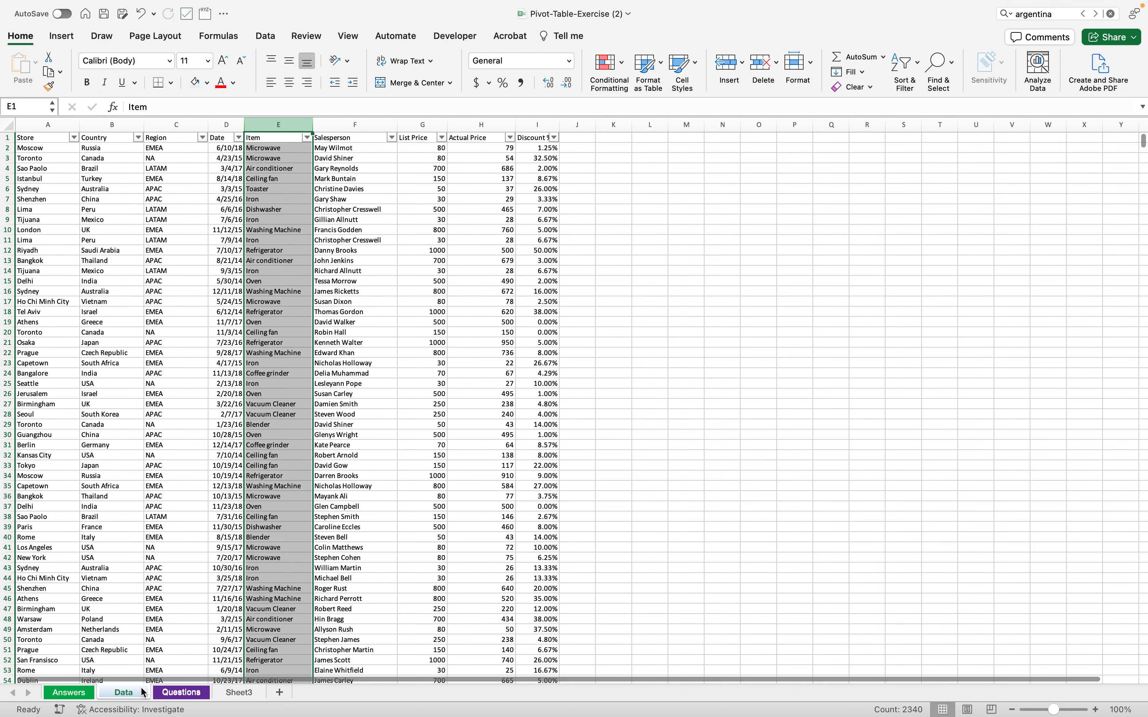
click(181, 693)
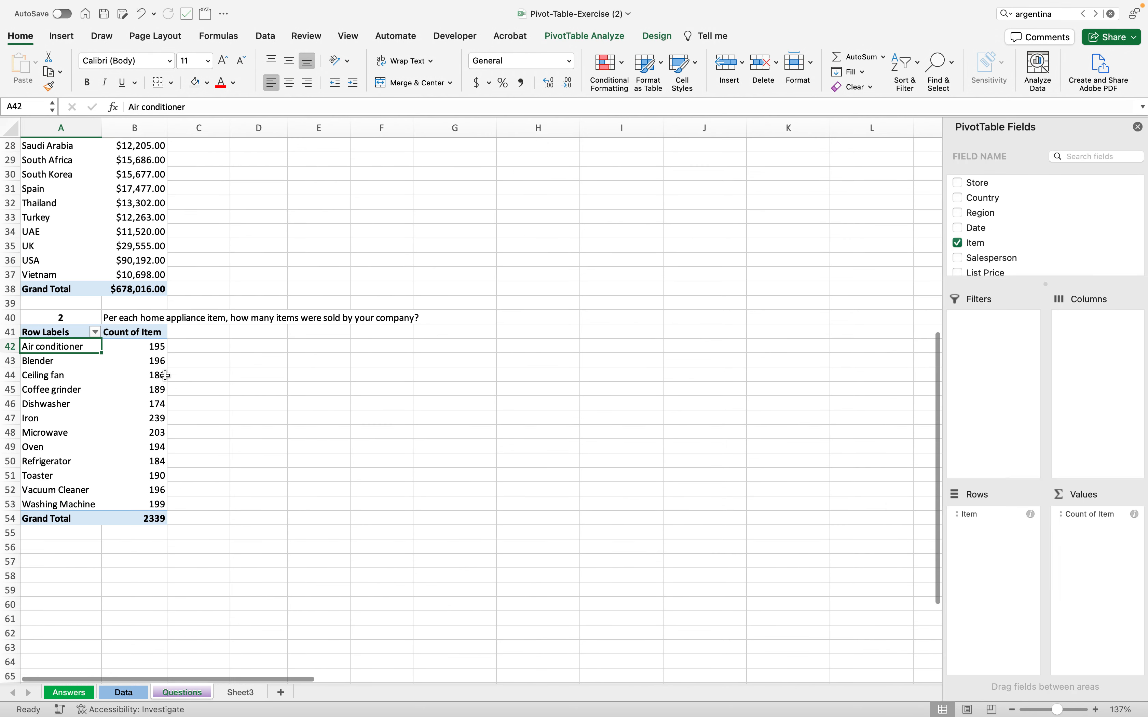
click(141, 348)
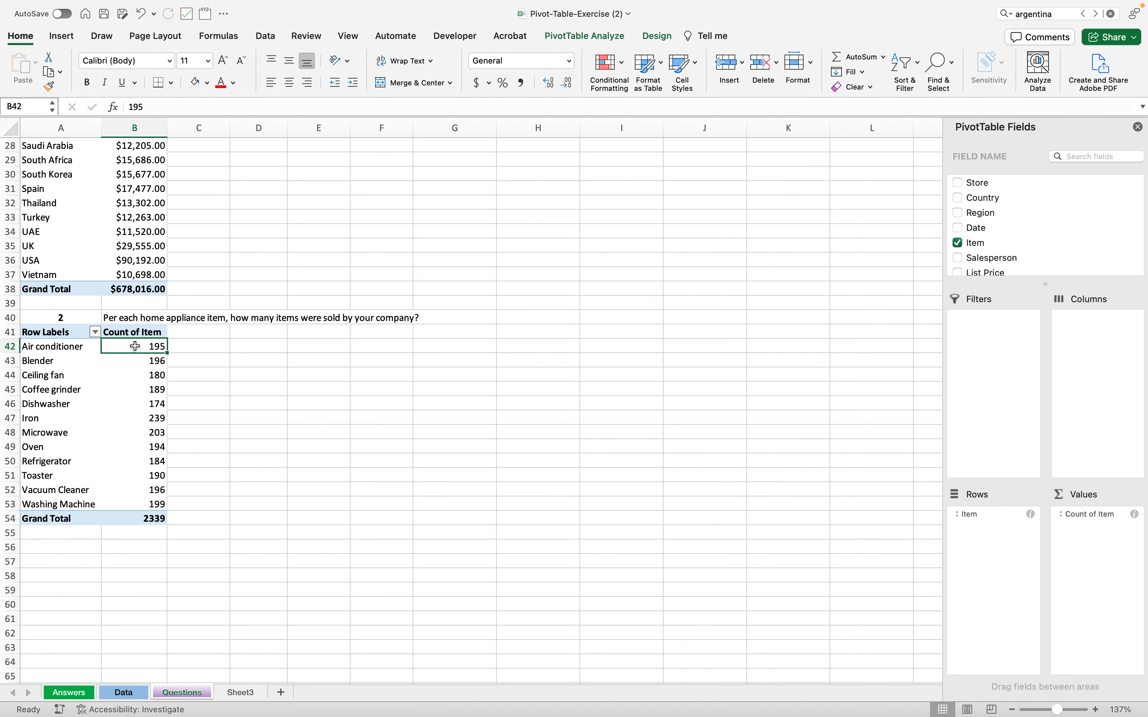
click(81, 350)
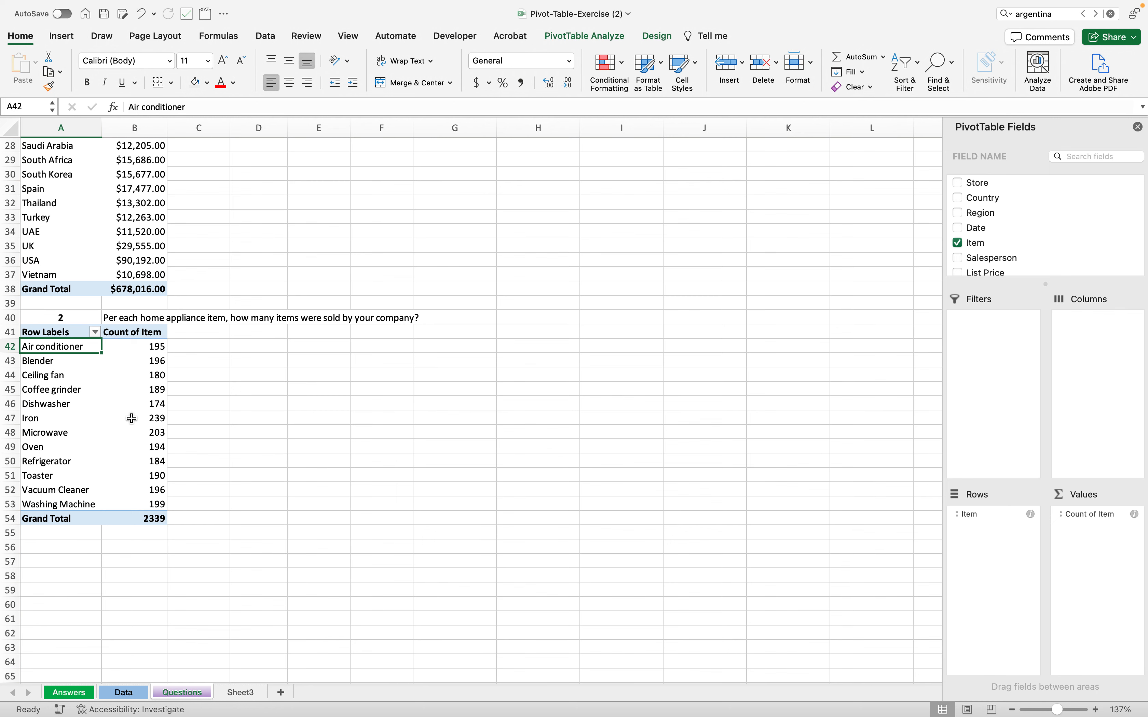
- Move the number and text of question 3 from row 68 up to row 56, below the question 2 PivotTable
scroll(132, 419, down, 5)
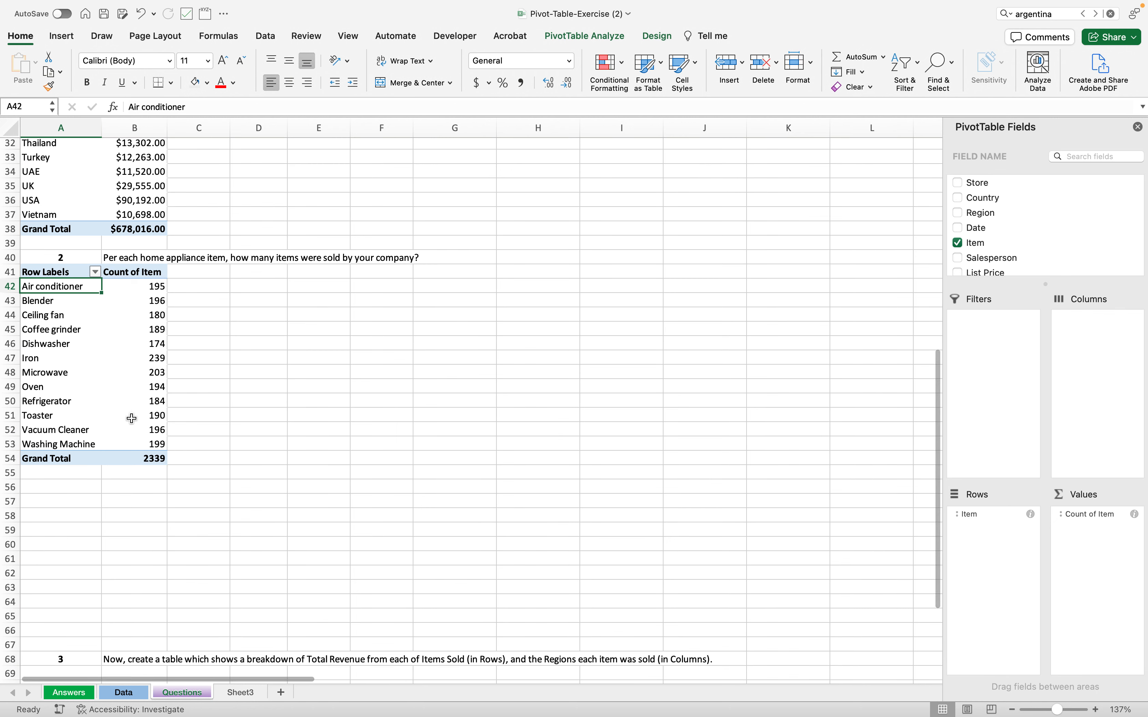
scroll(132, 419, down, 1)
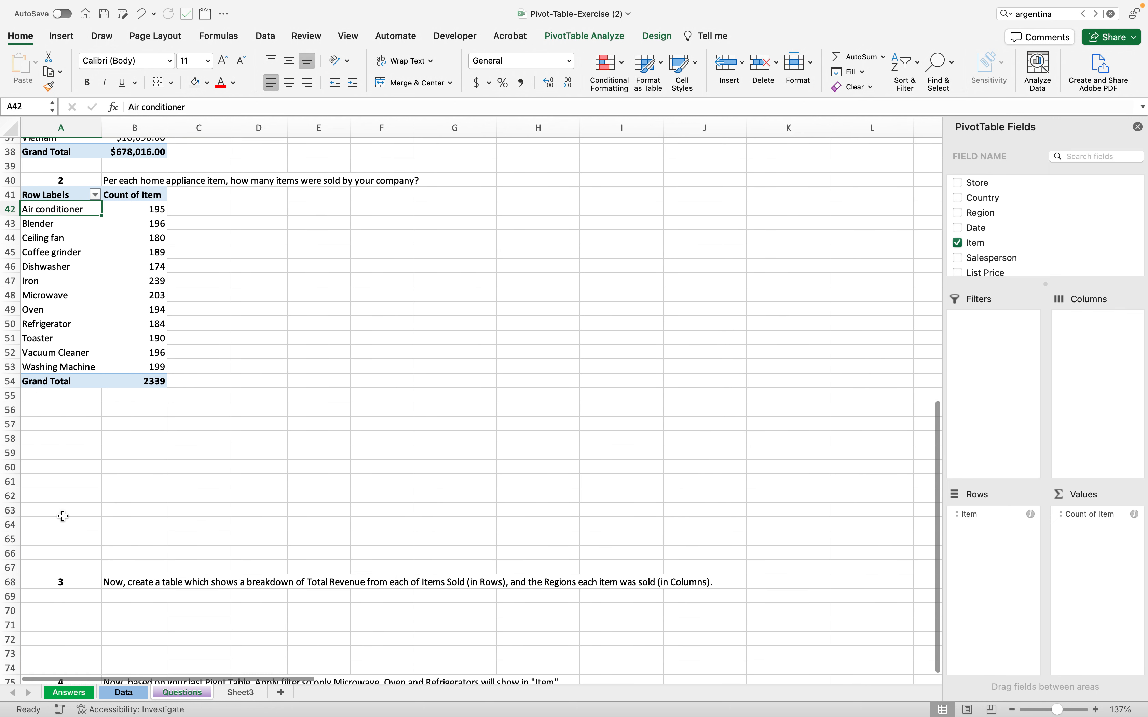
scroll(64, 515, down, 4)
drag(59, 479, 100, 309)
click(162, 362)
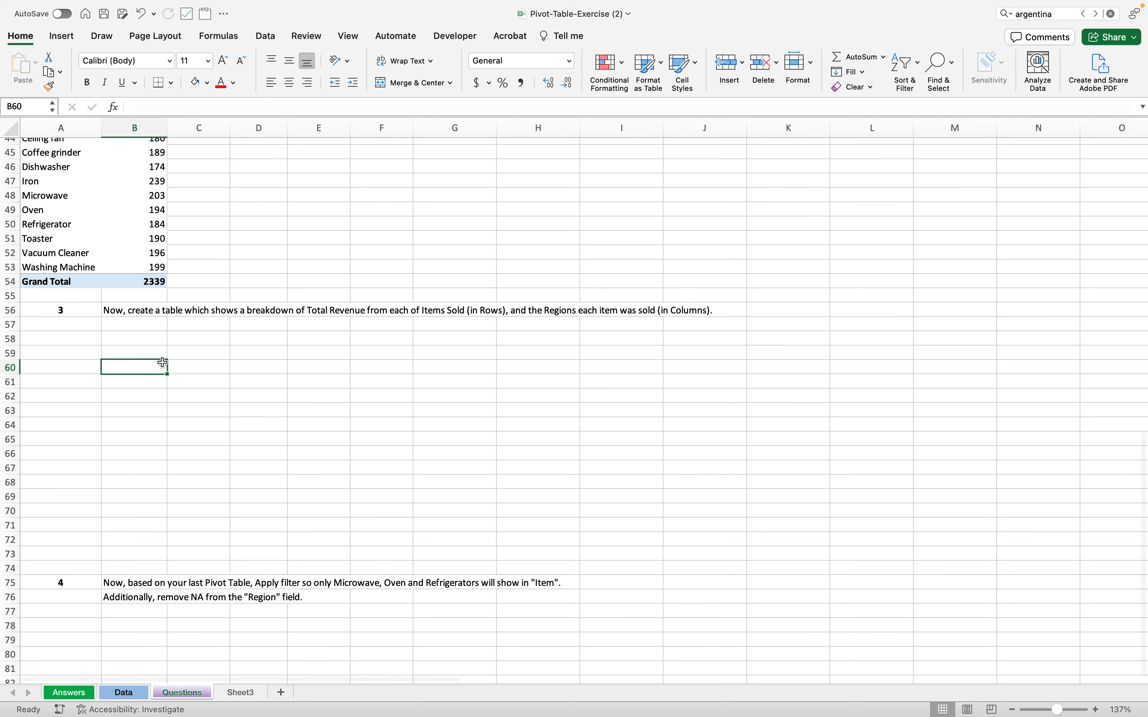
- Read the wording of question 3 in row 56 for the fields required in rows and columns
scroll(132, 459, up, 5)
scroll(131, 458, down, 3)
click(156, 352)
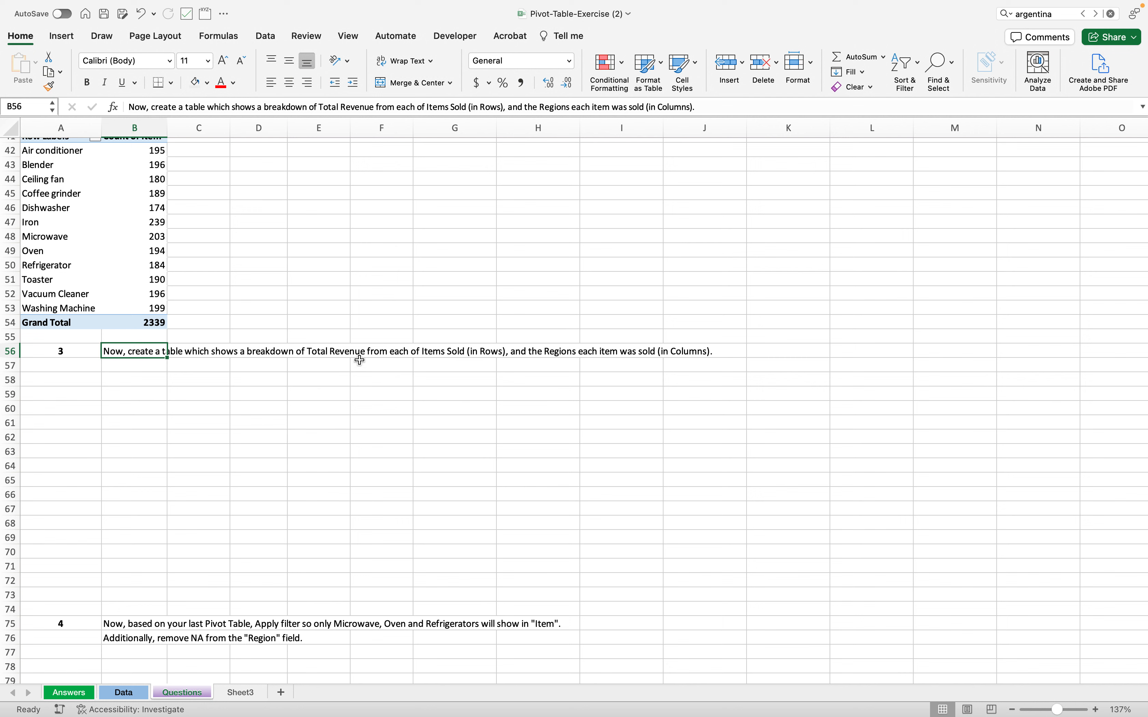
click(465, 350)
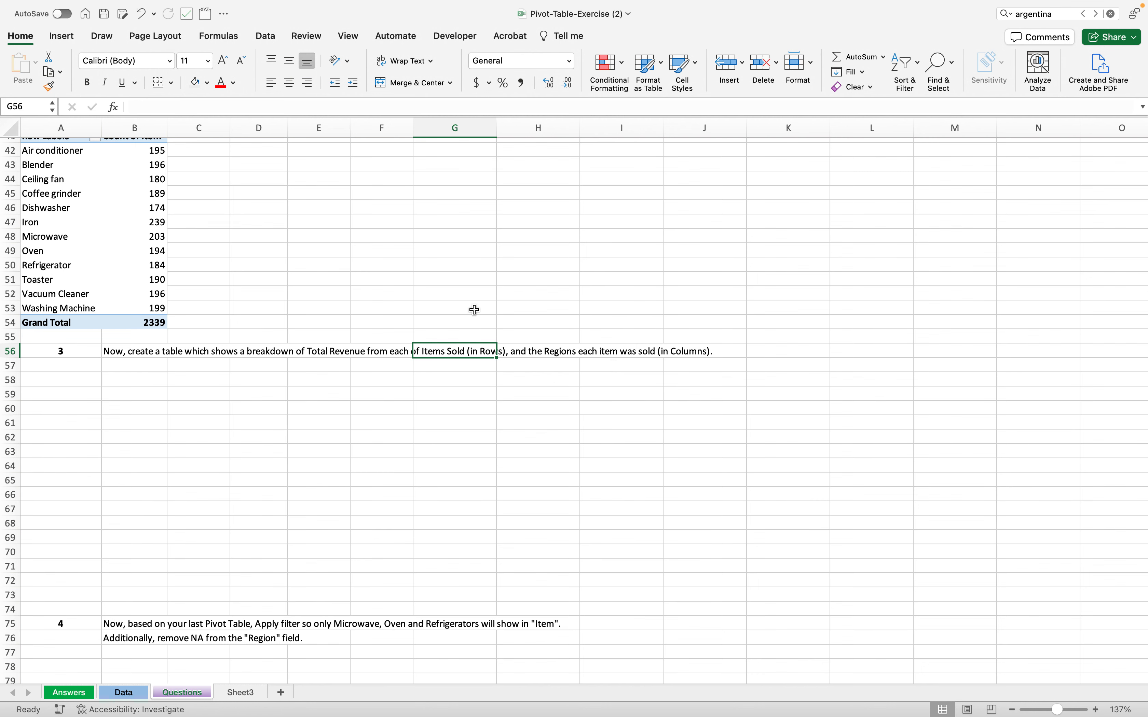
scroll(371, 413, down, 1)
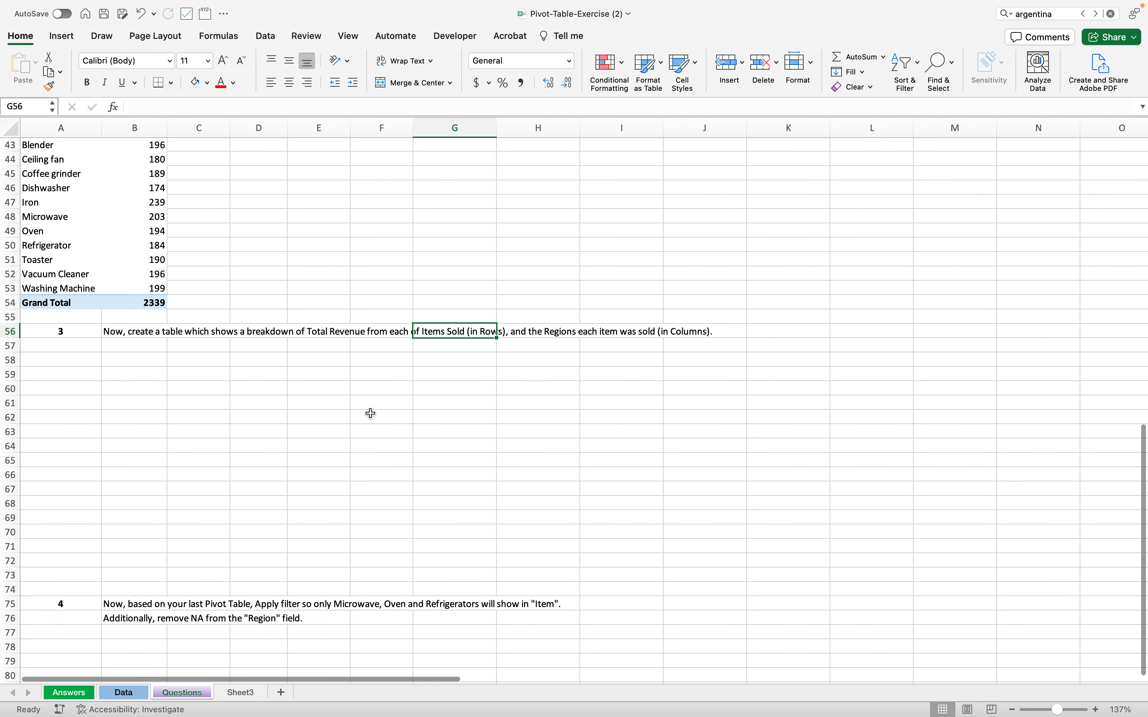
- Insert a PivotTable in cell A57 under question 3, using Data range A1:I2340 as the source
click(151, 340)
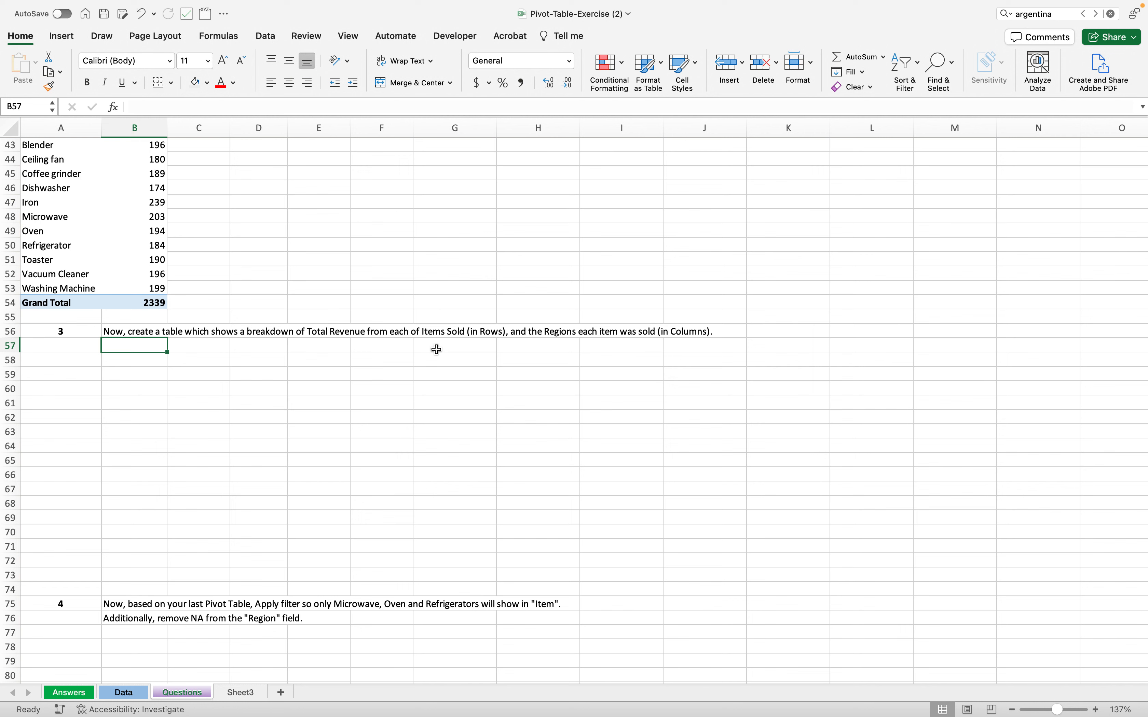
click(66, 349)
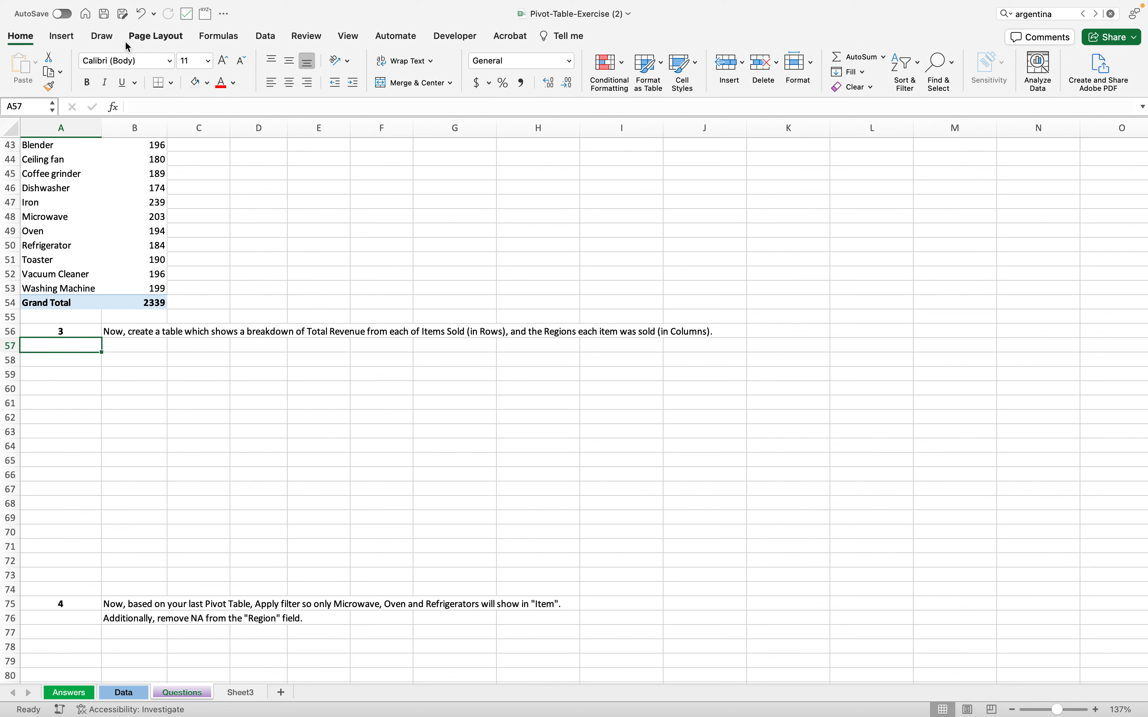
click(60, 38)
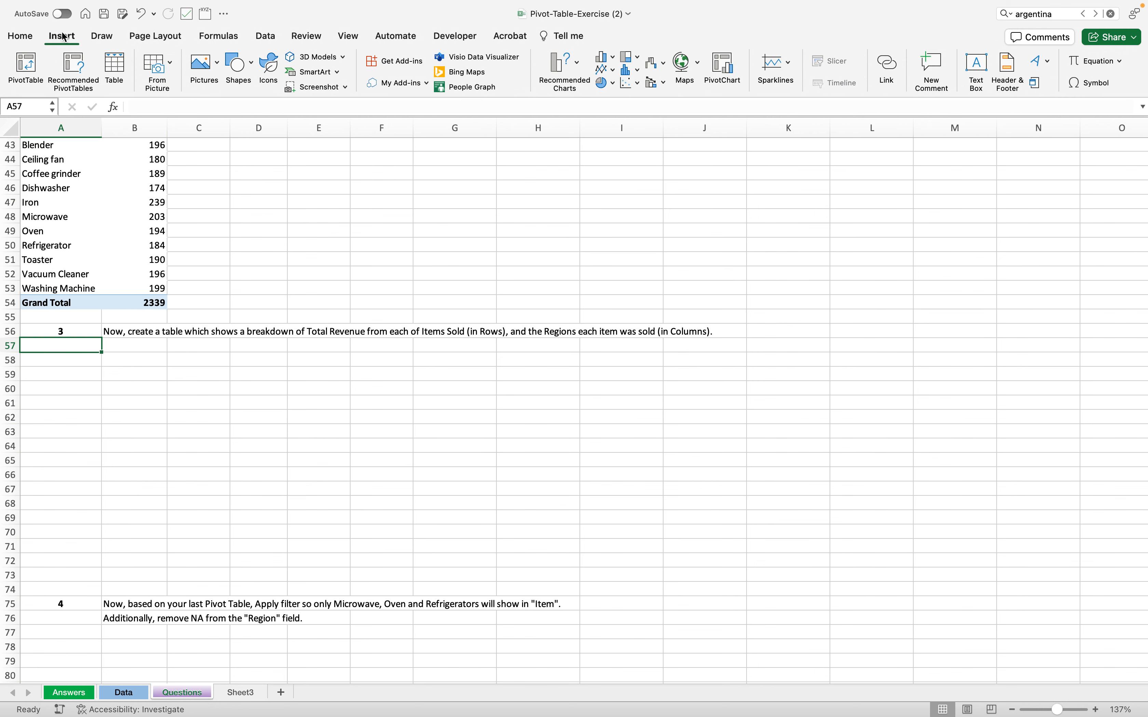
click(34, 65)
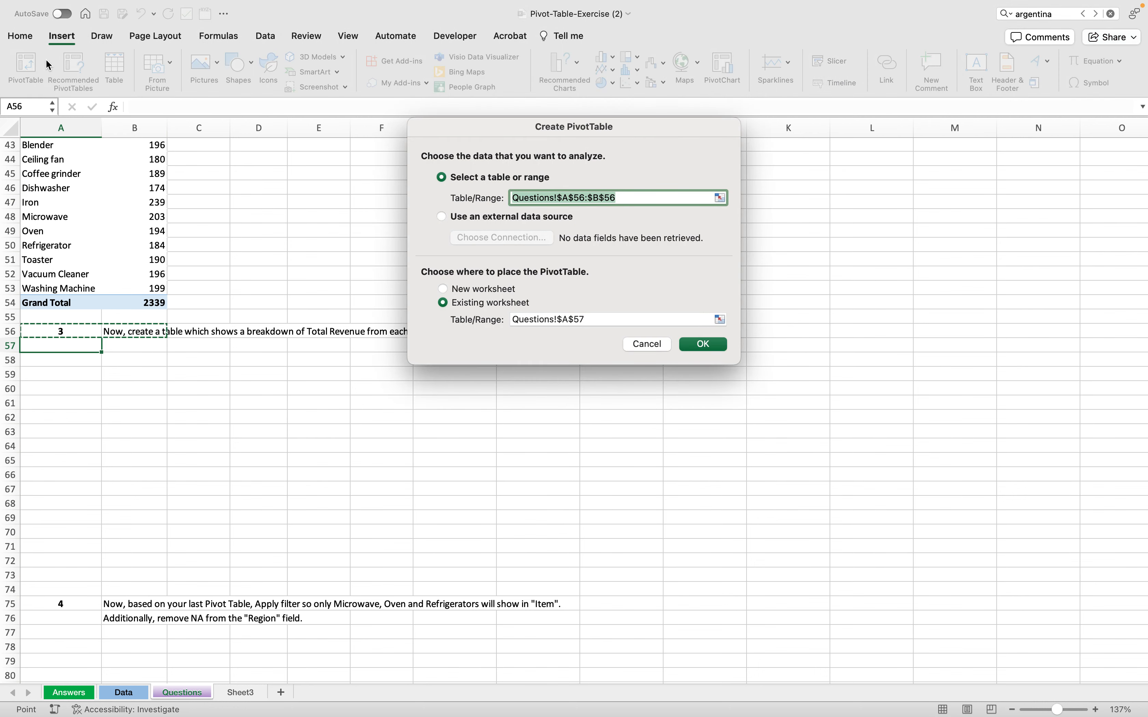
click(141, 698)
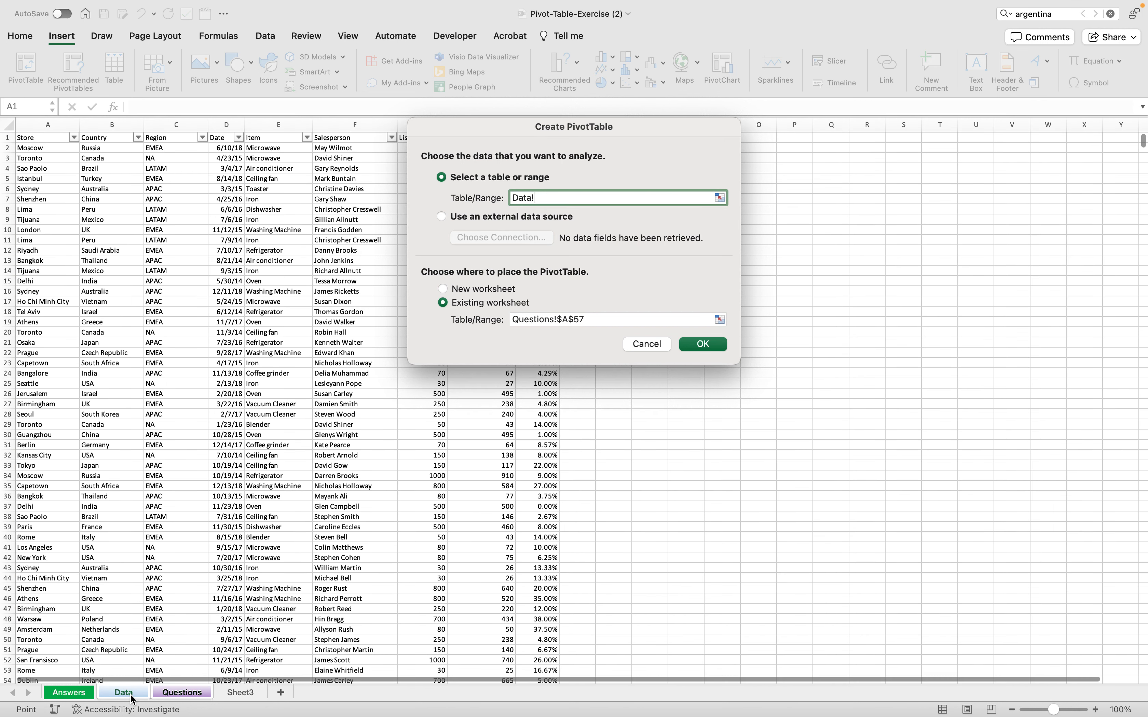
click(58, 142)
key(super+shift+Right)
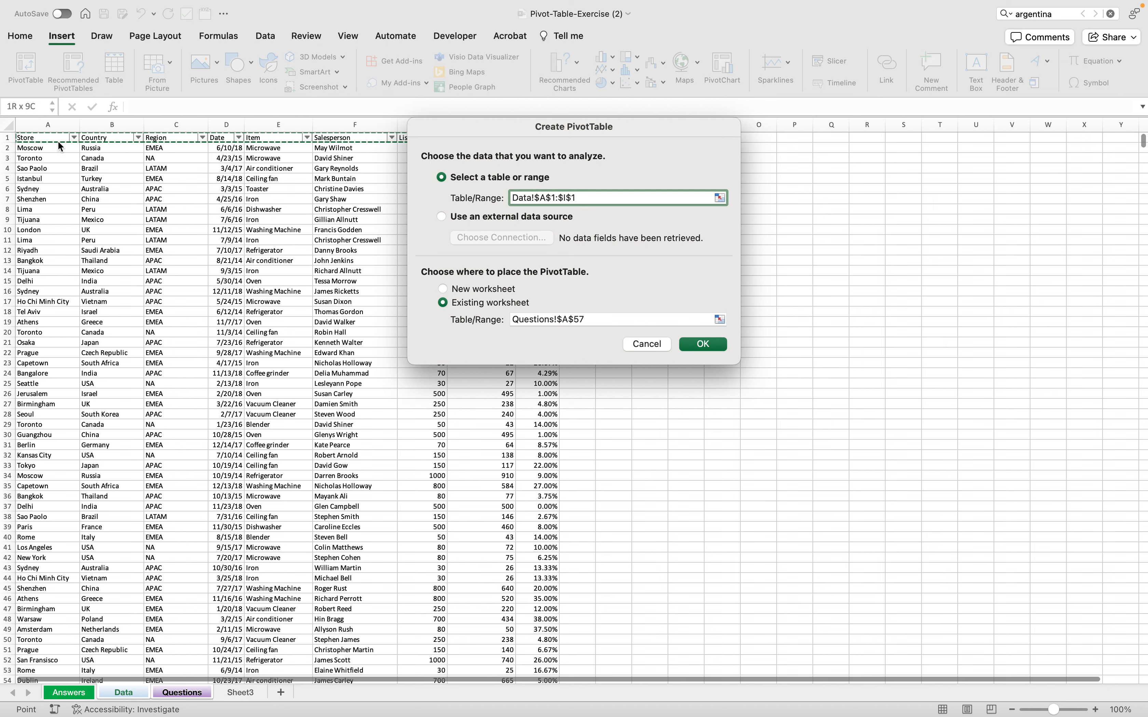
key(super+shift+Down)
click(703, 344)
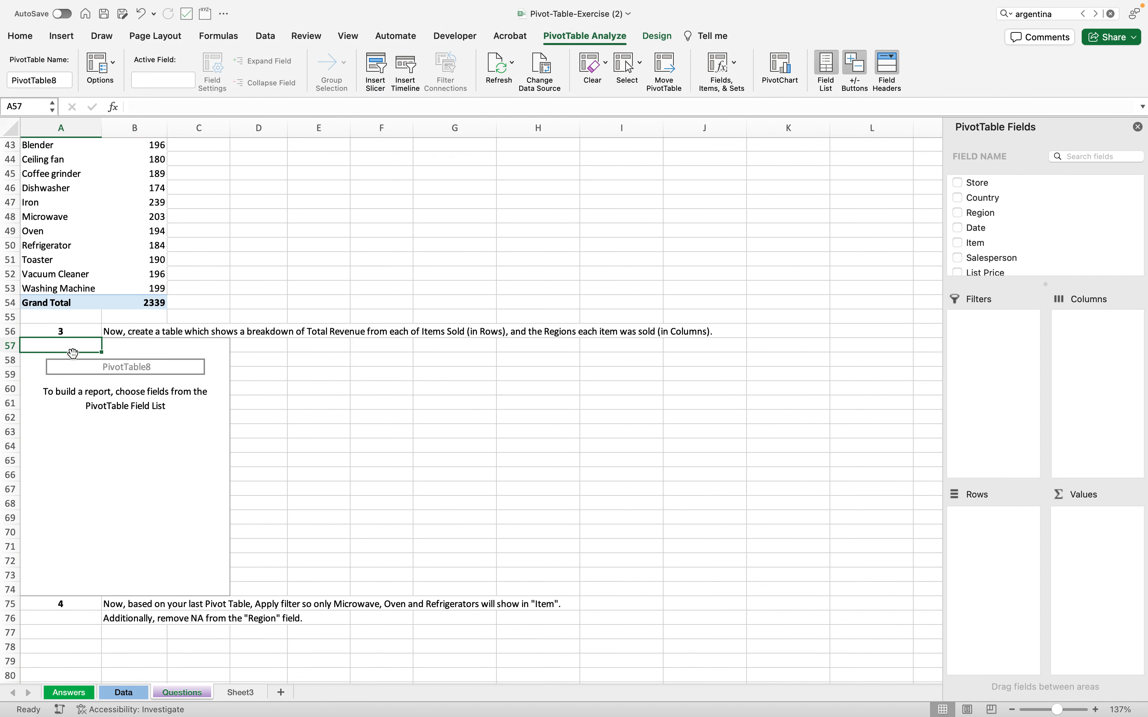
- Place the Item field in the rows of the question 3 PivotTable
click(125, 331)
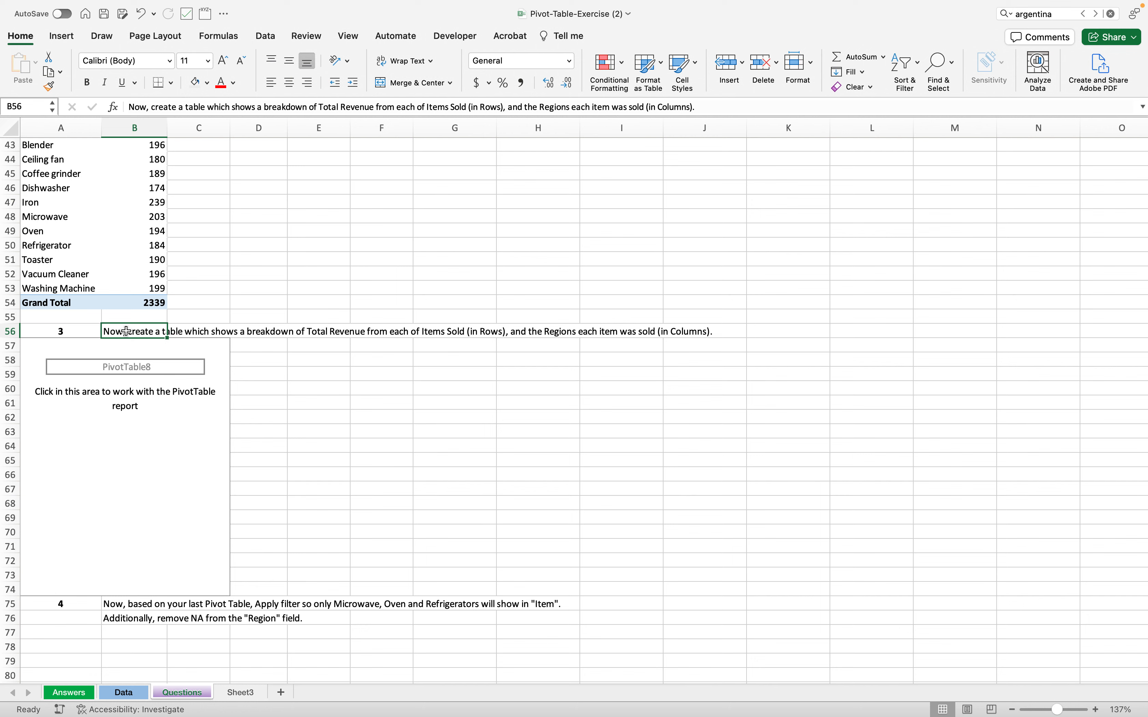
click(51, 343)
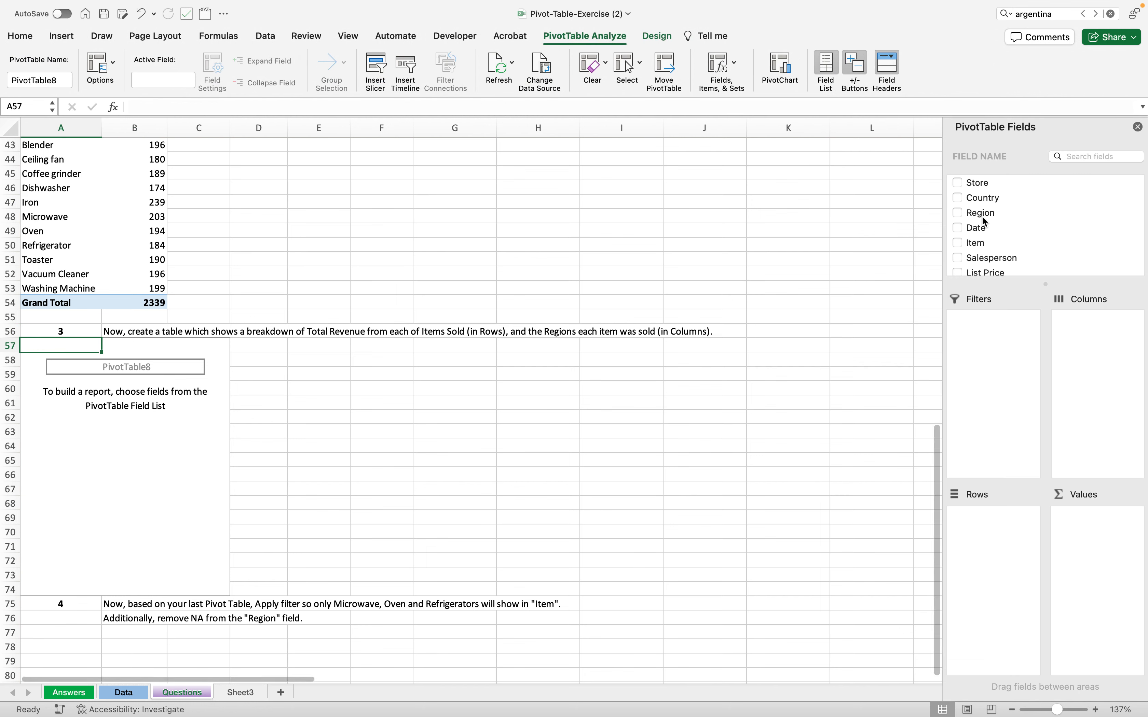
drag(981, 245, 998, 557)
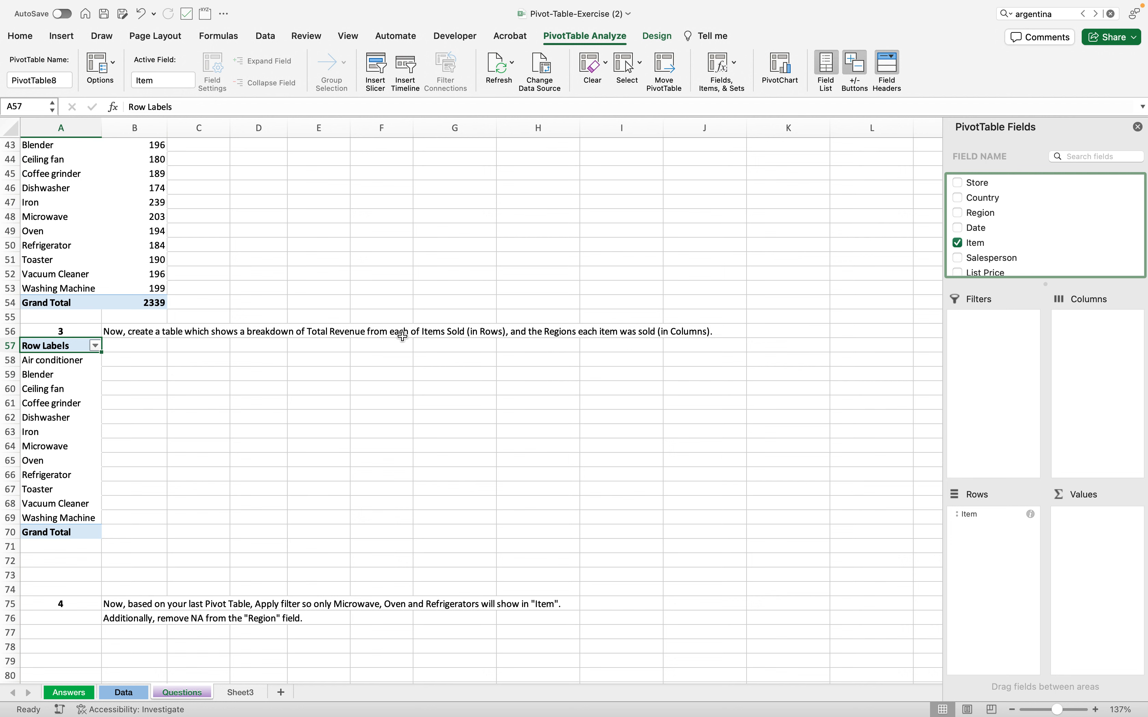
- Merge and center cells B56:J56, which hold the question 3 text
click(141, 334)
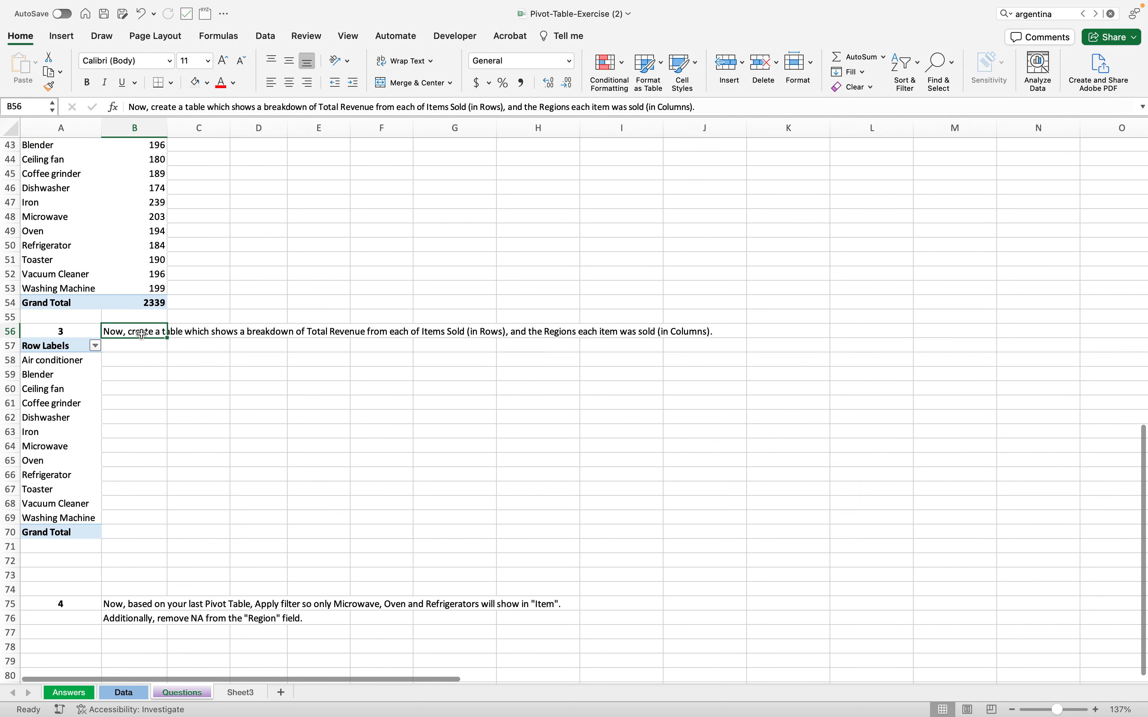
double_click(451, 332)
key(Left)
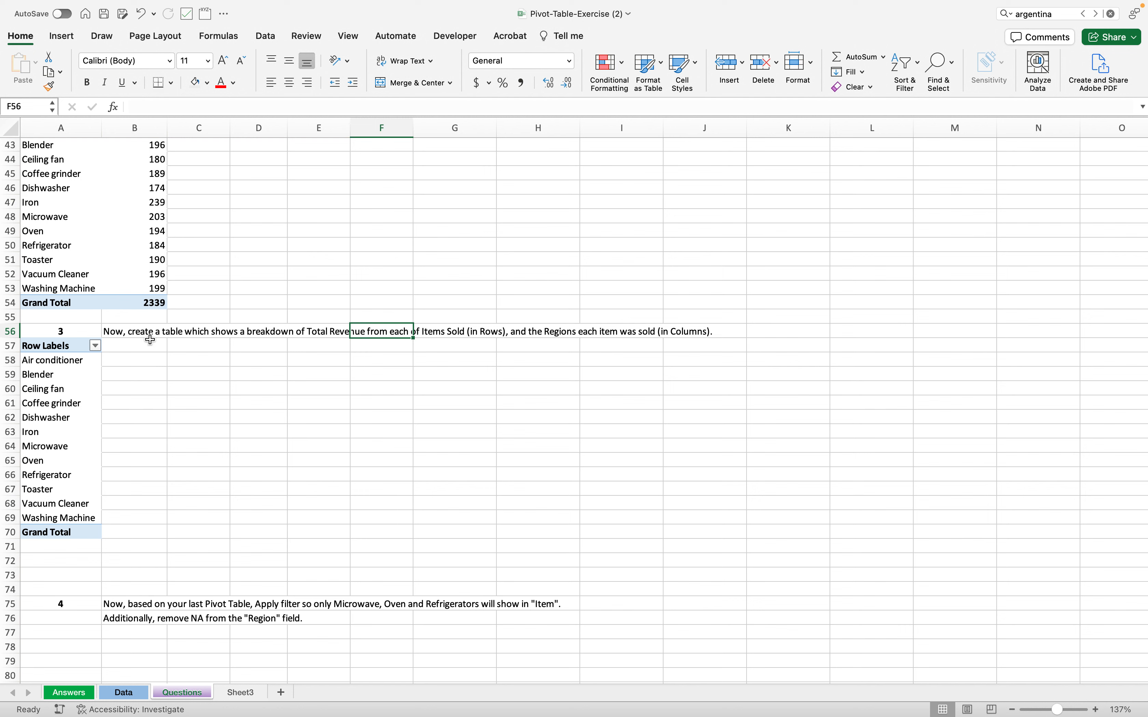
drag(147, 334, 688, 333)
click(402, 82)
click(428, 420)
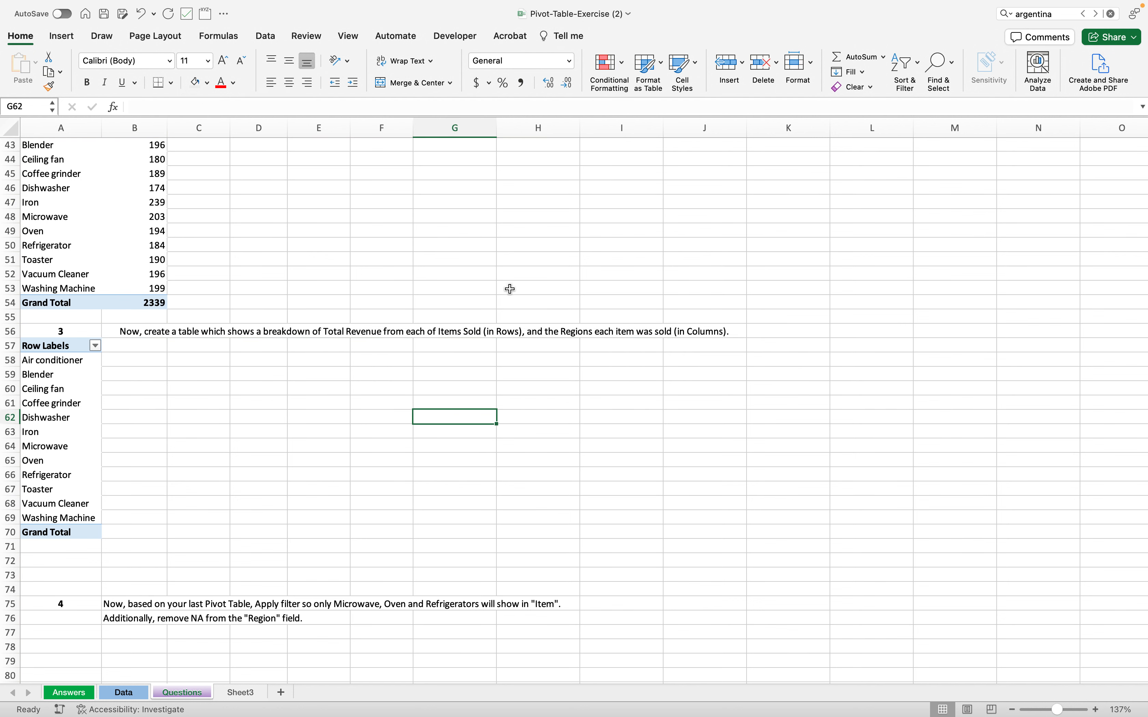
- Highlight "Items Sold (in Rows)" in the question 3 text to check the requirement, and select cell A59 in its PivotTable
double_click(487, 331)
drag(438, 331, 524, 332)
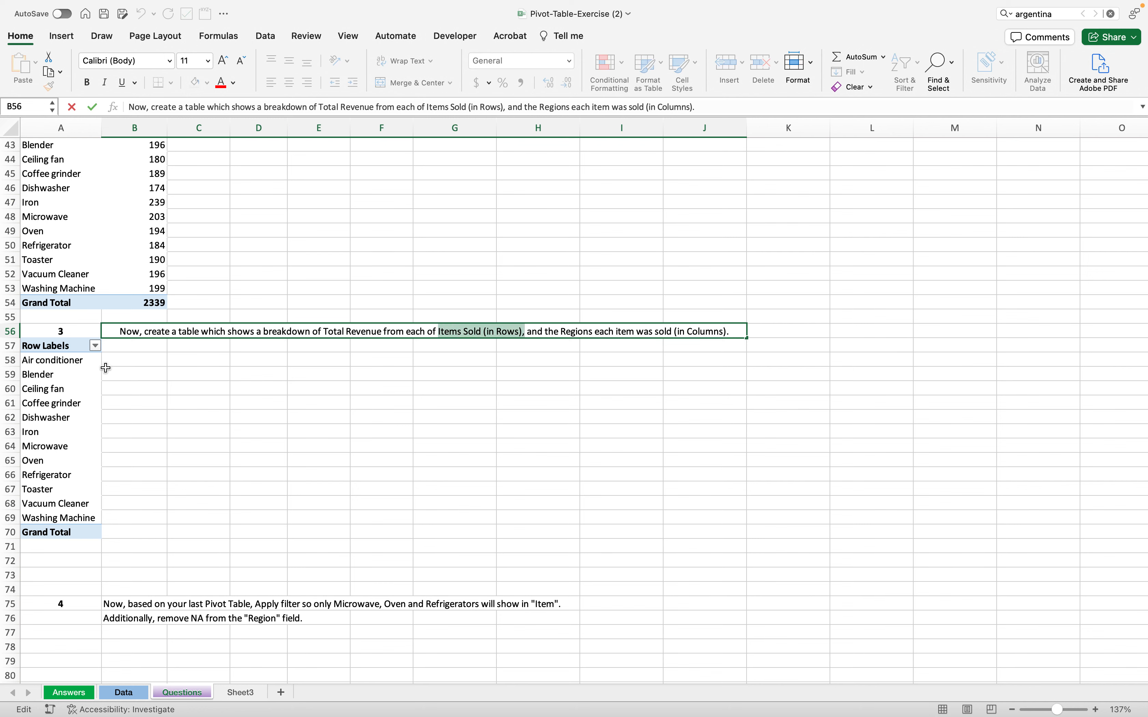
click(77, 367)
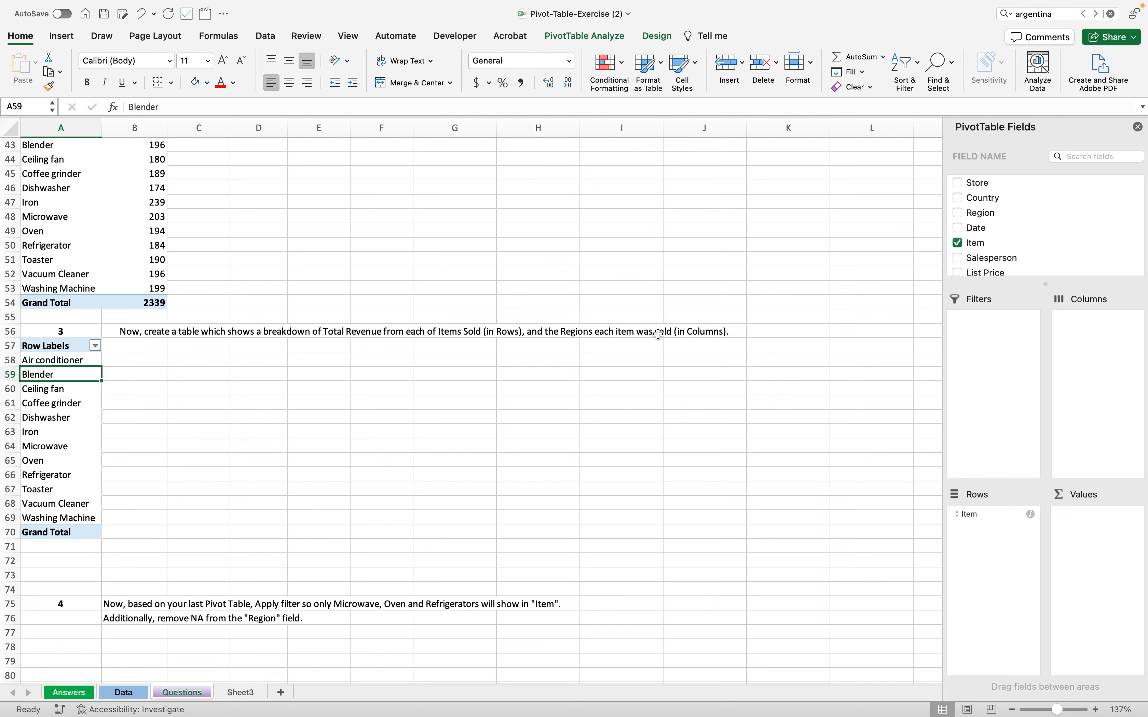
click(583, 333)
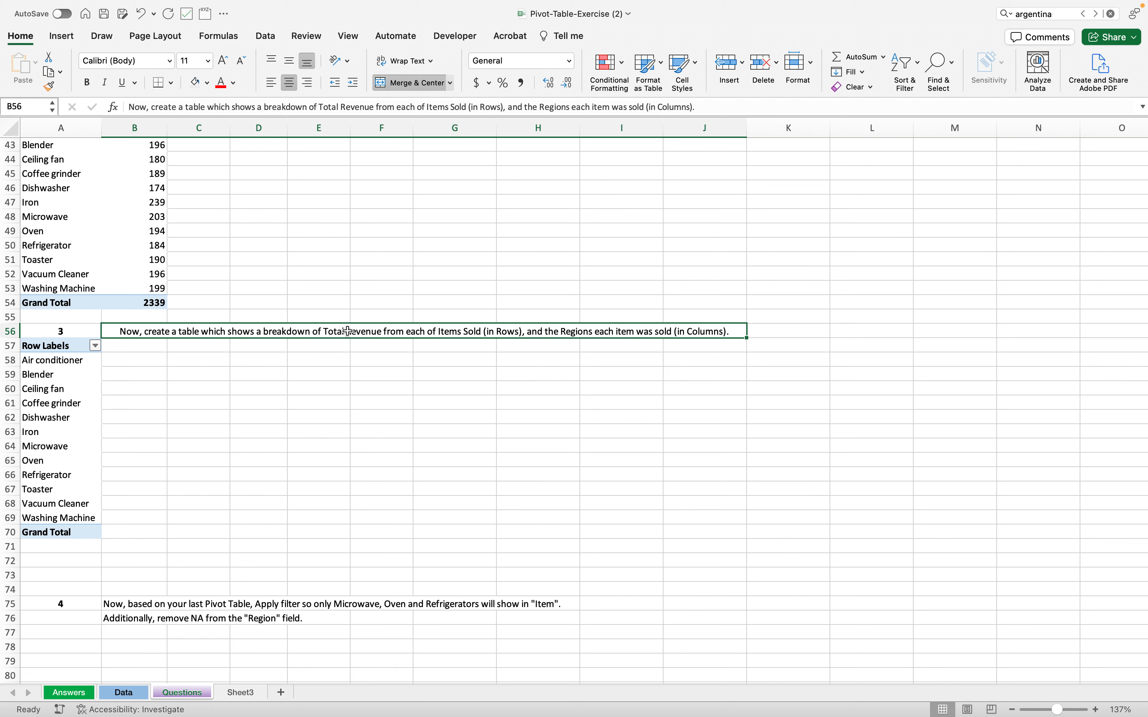
click(83, 380)
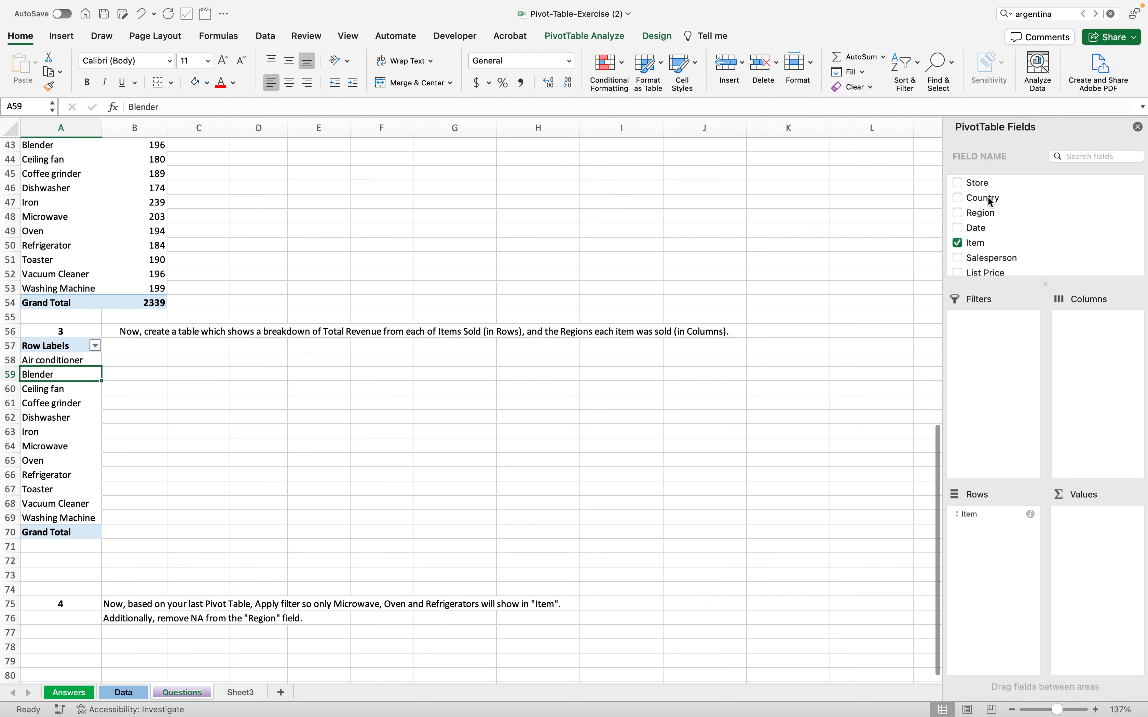
- Place the Region field in the columns and the Actual Price field in the values of the question 3 PivotTable
drag(984, 214, 1098, 341)
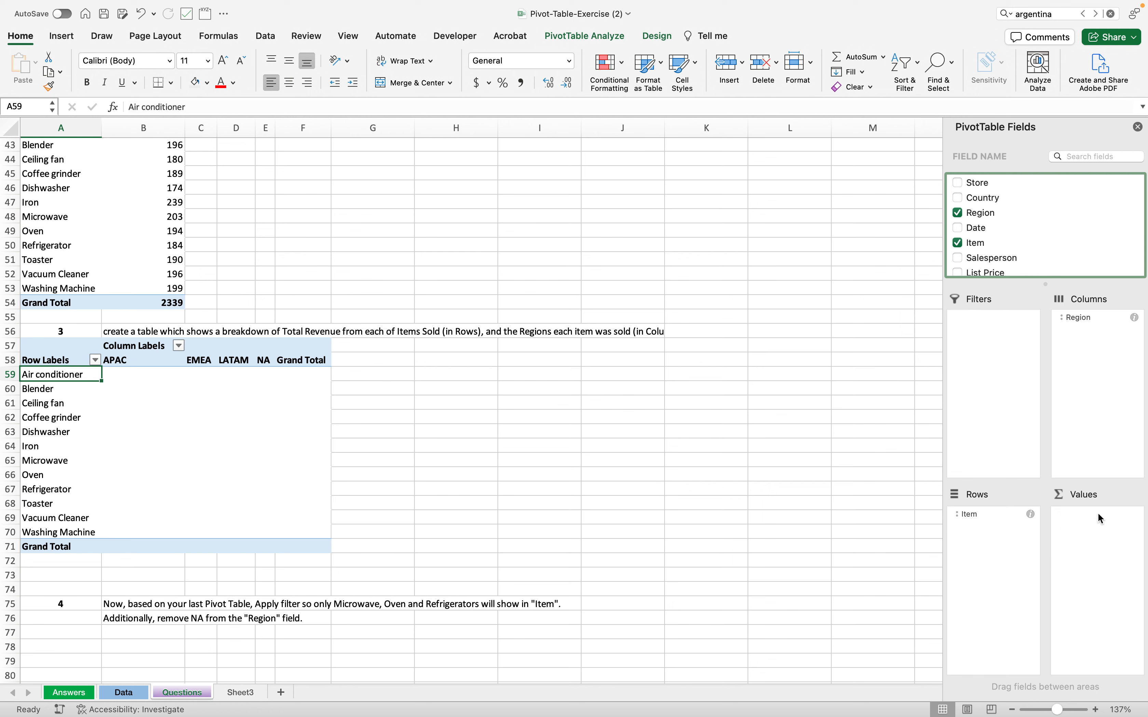
click(360, 331)
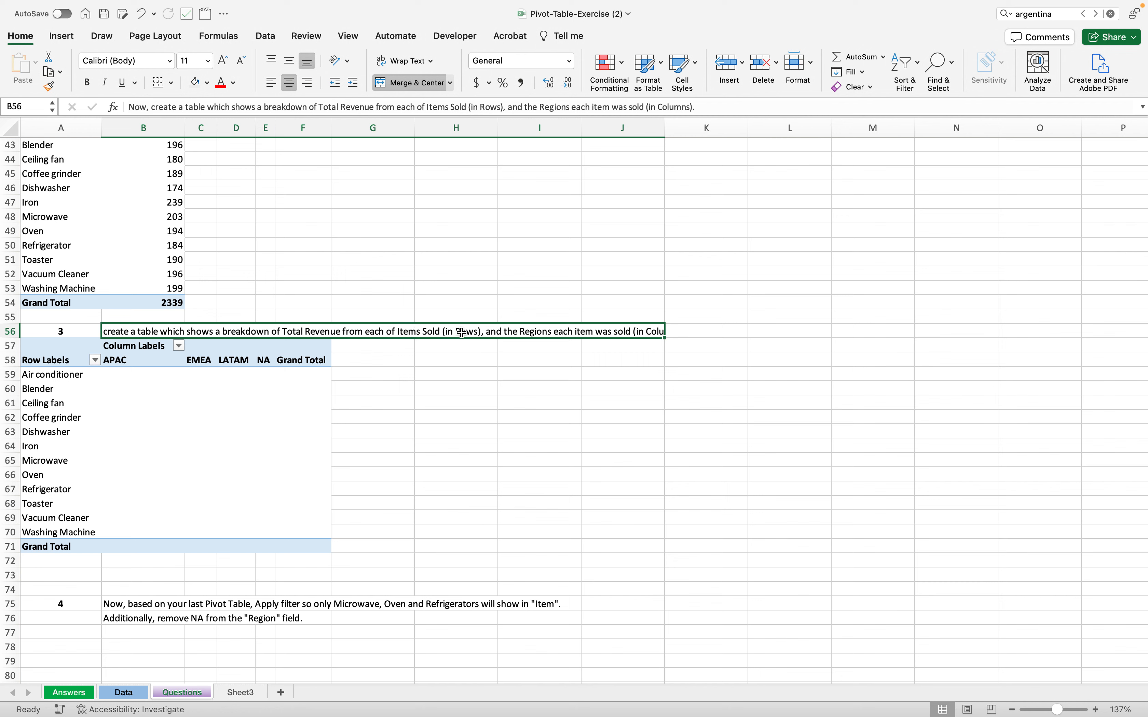
click(171, 420)
scroll(998, 232, down, 2)
drag(997, 255, 1093, 540)
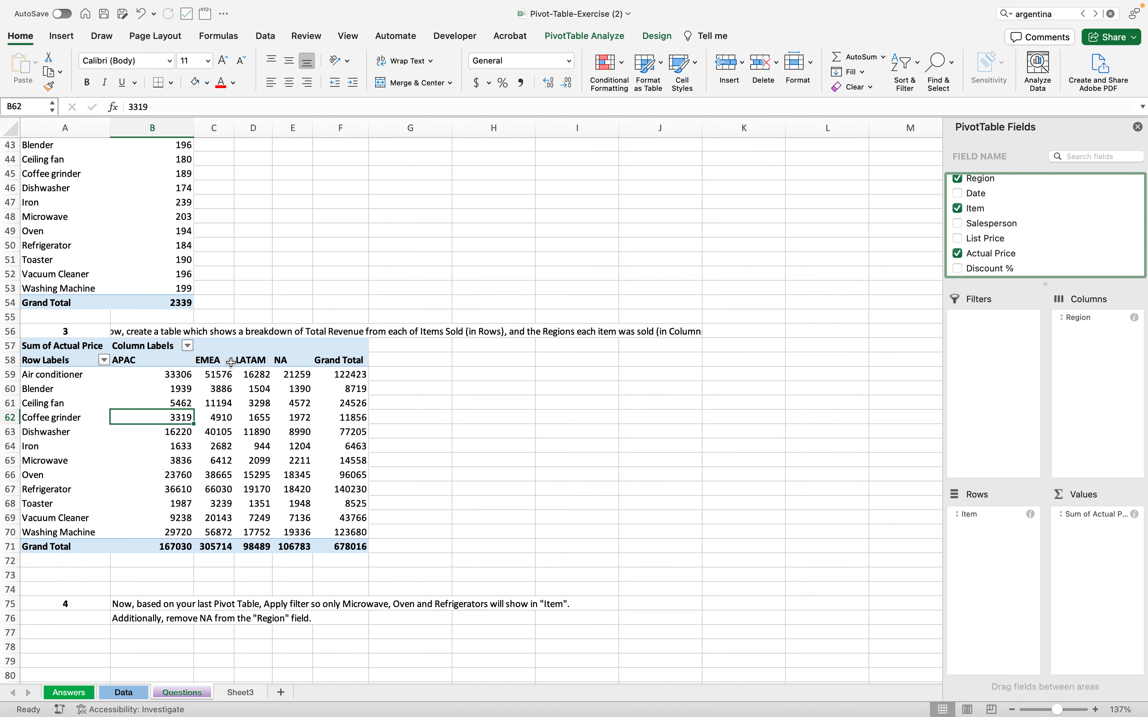
- Format the Sum of Actual Price values as Currency with the $ symbol and 2 decimal places
click(142, 379)
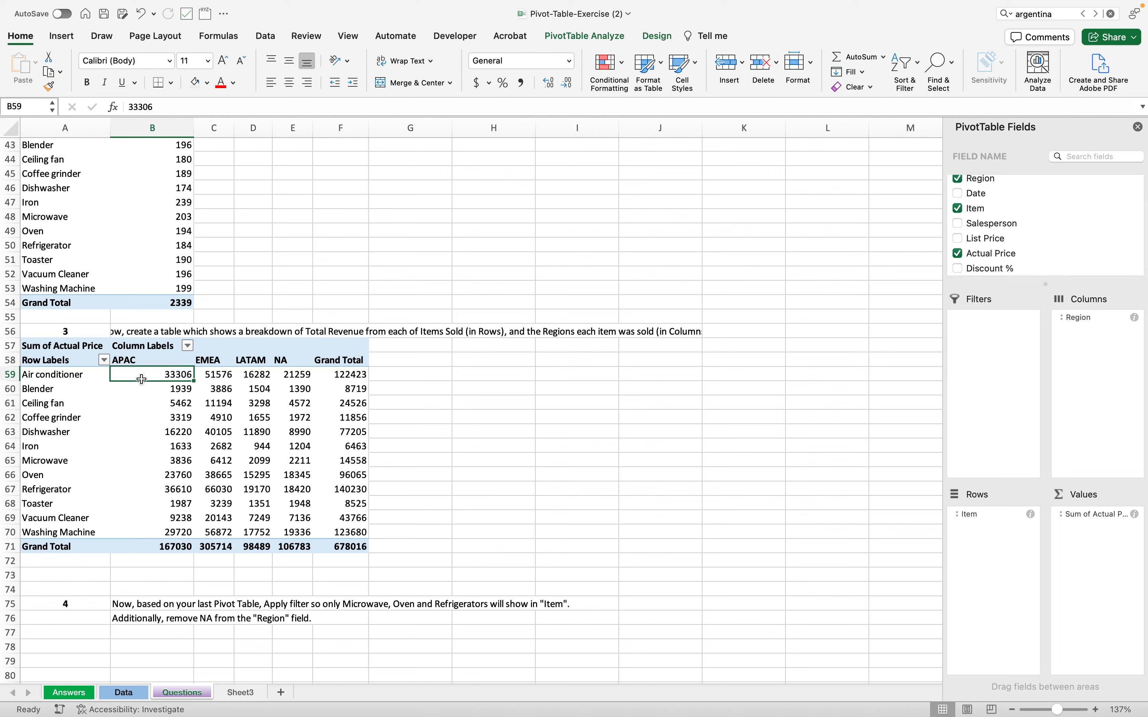
click(1136, 515)
click(501, 351)
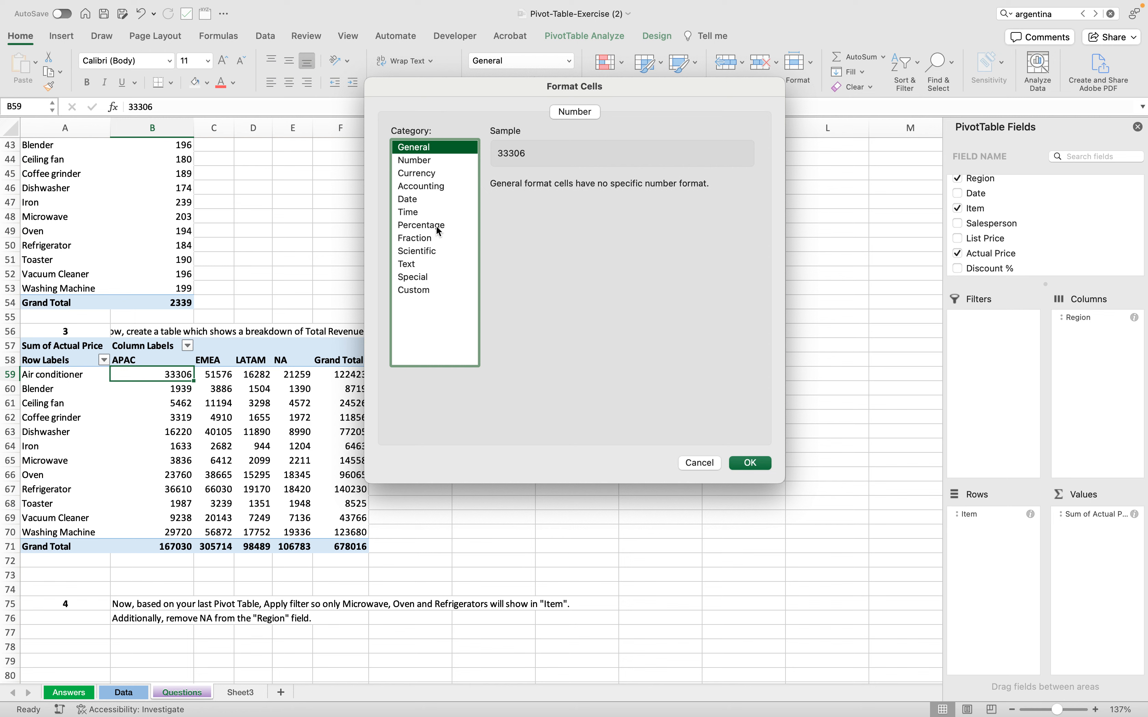
click(417, 173)
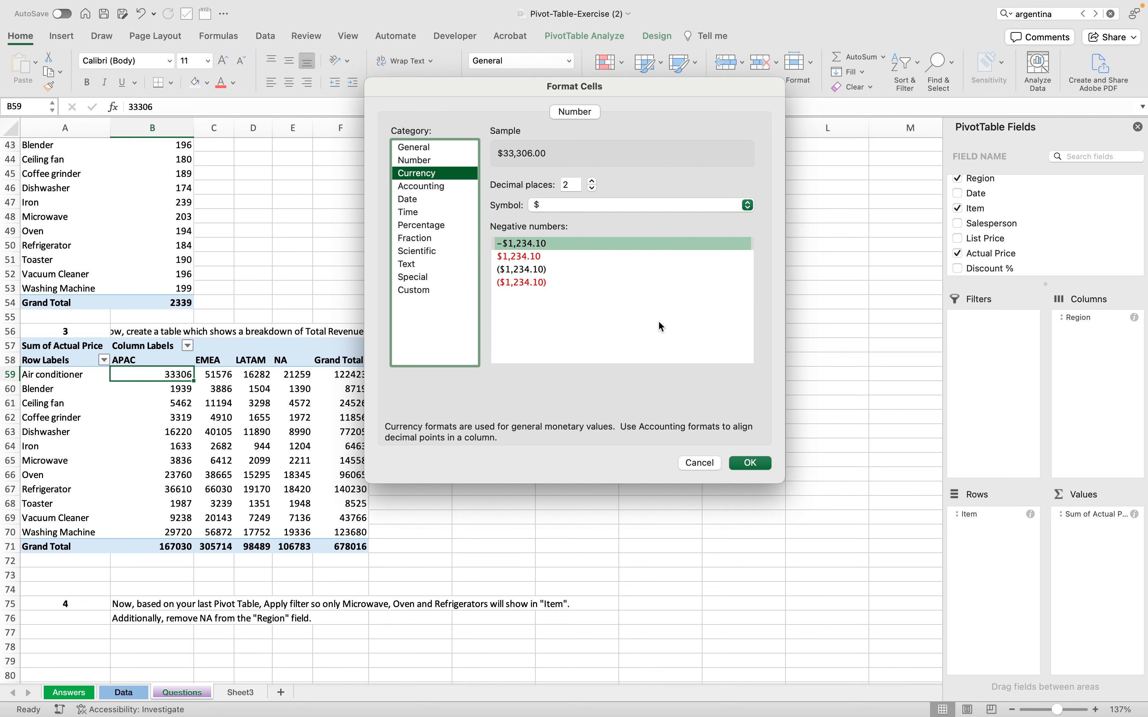
click(750, 463)
click(660, 349)
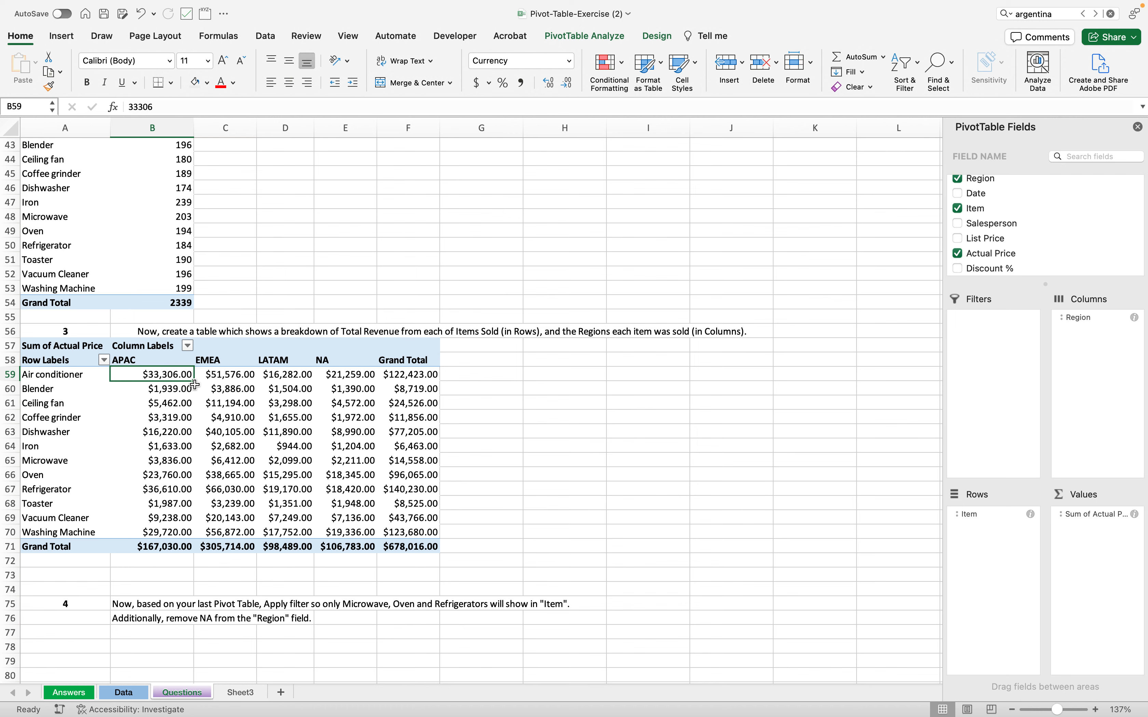
- Review the Air conditioner row of the question 3 PivotTable region by region, through to its grand total
scroll(313, 391, down, 5)
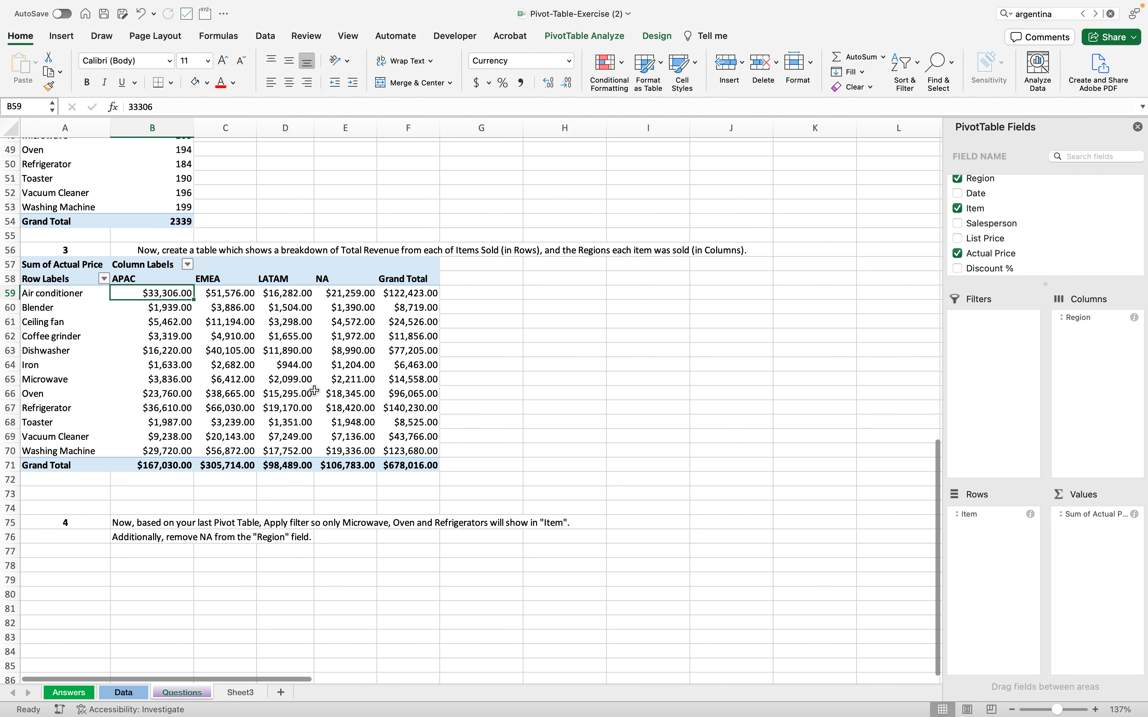
click(65, 296)
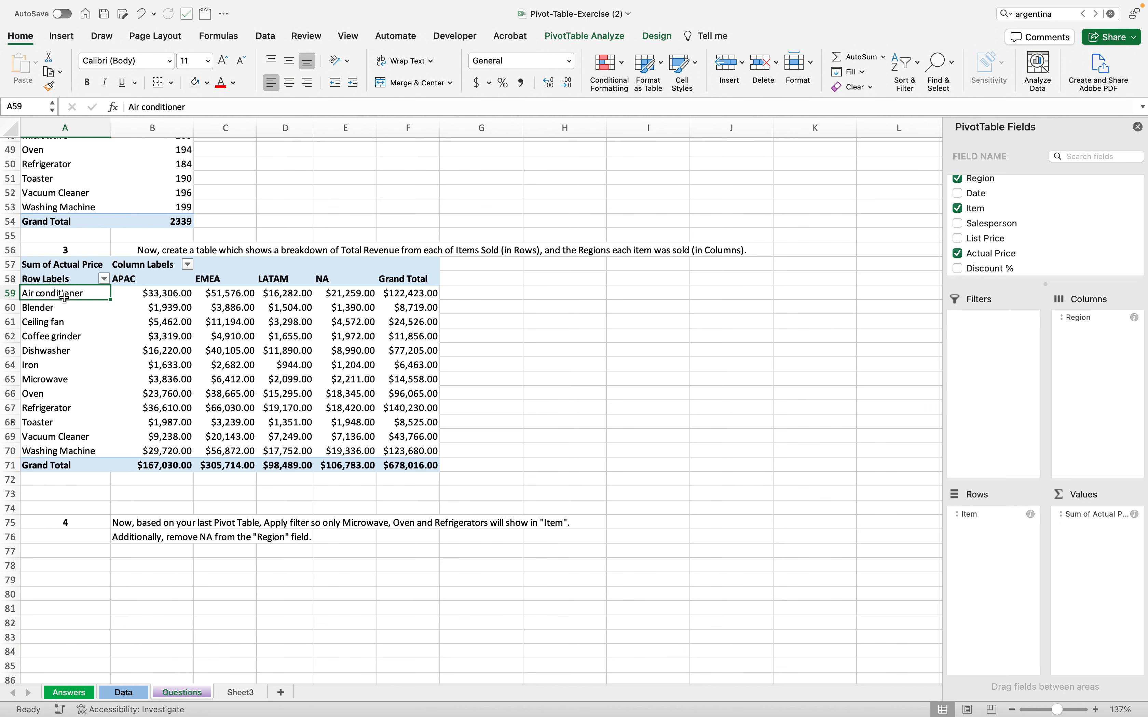
key(Right)
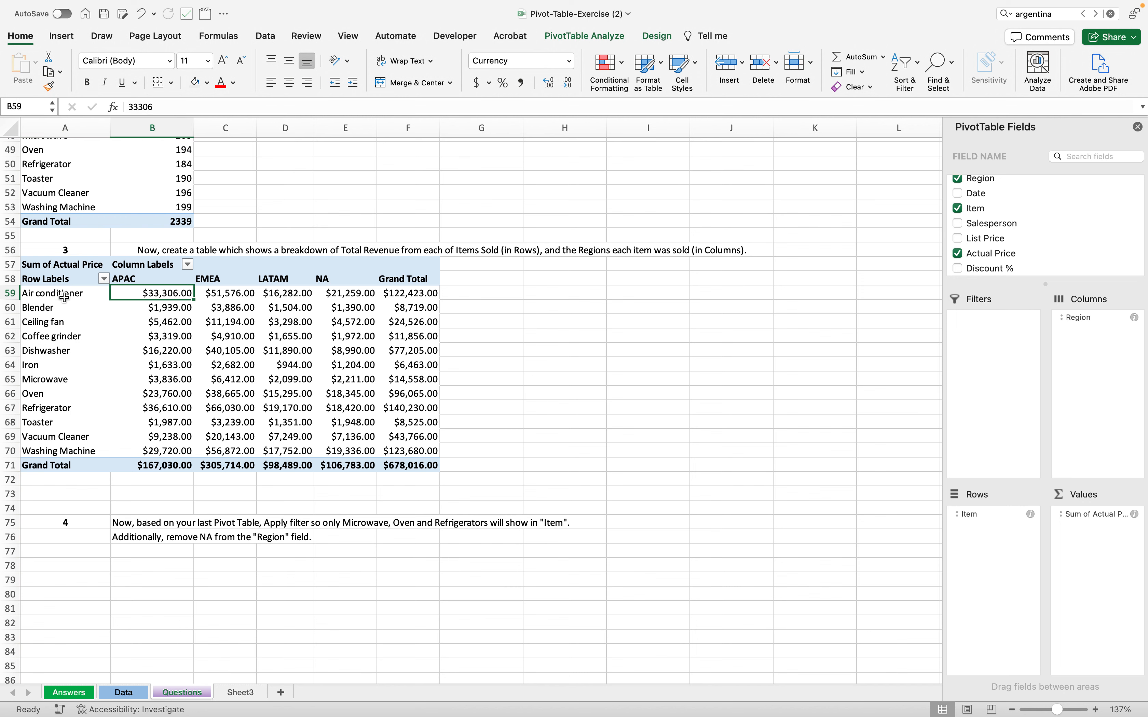
key(Right)
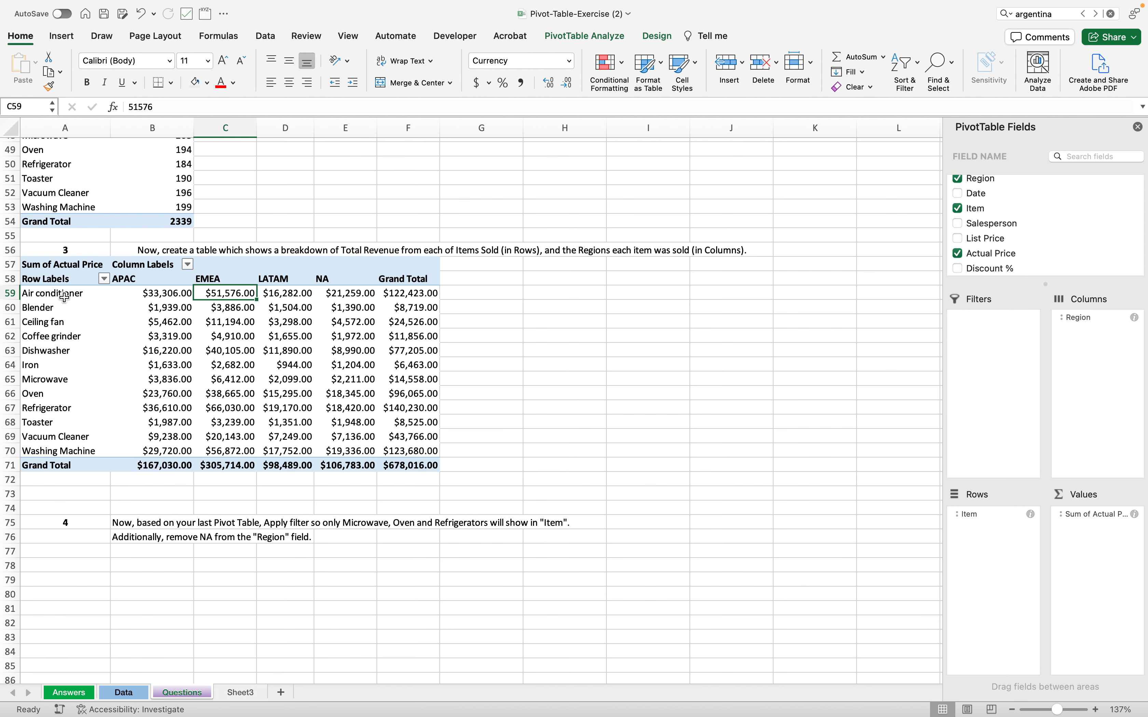
key(Right)
key(Right)
key(Right)
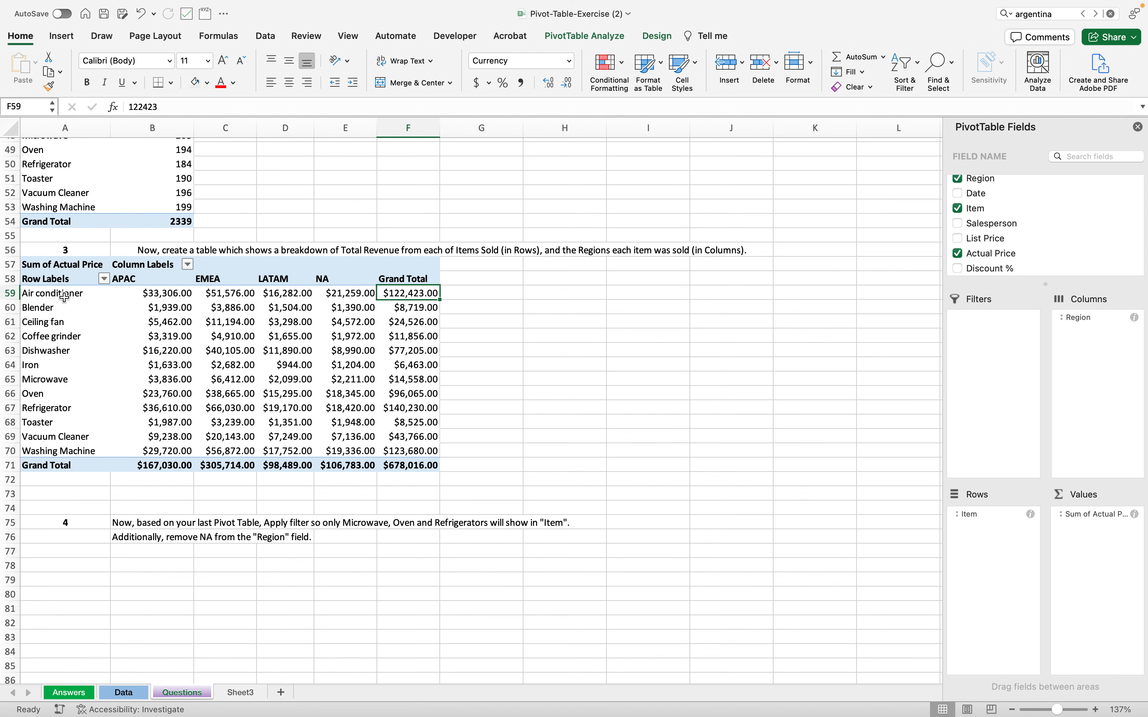
- Review the Grand Total row of the question 3 PivotTable across APAC, EMEA, LATAM, NA and the overall total
click(127, 465)
click(60, 465)
key(Right)
key(Right)
key(Right)
key(Right)
key(Right)
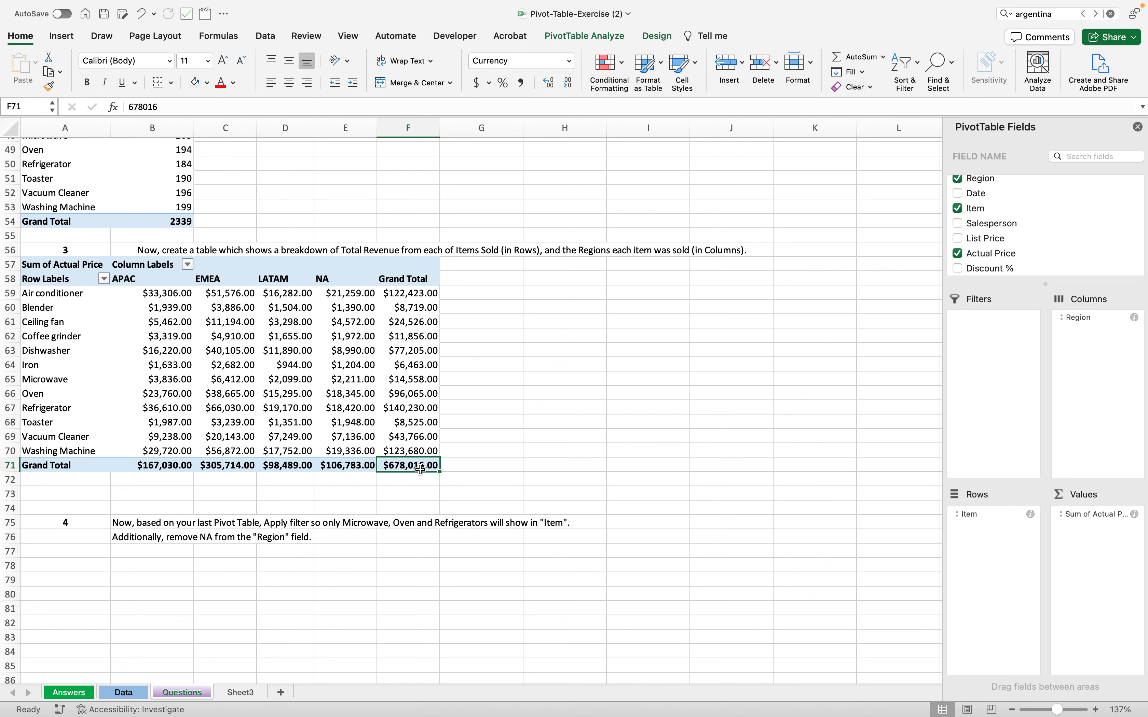
click(167, 469)
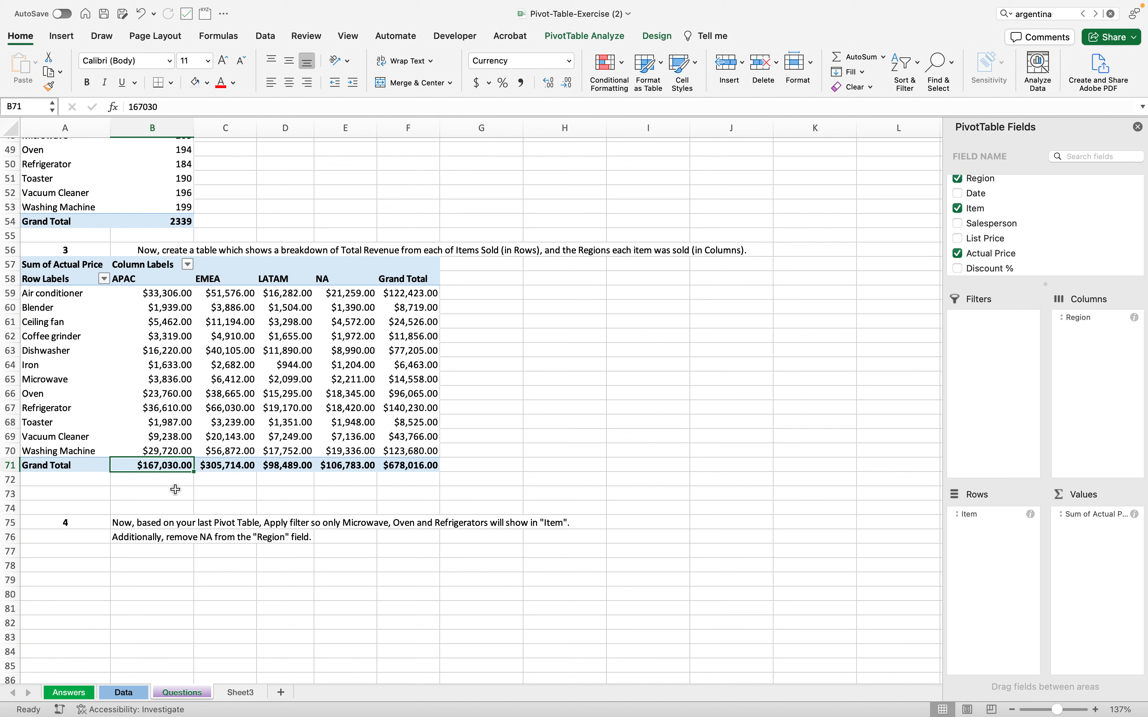
key(Right)
key(Right)
key(Right)
key(Right)
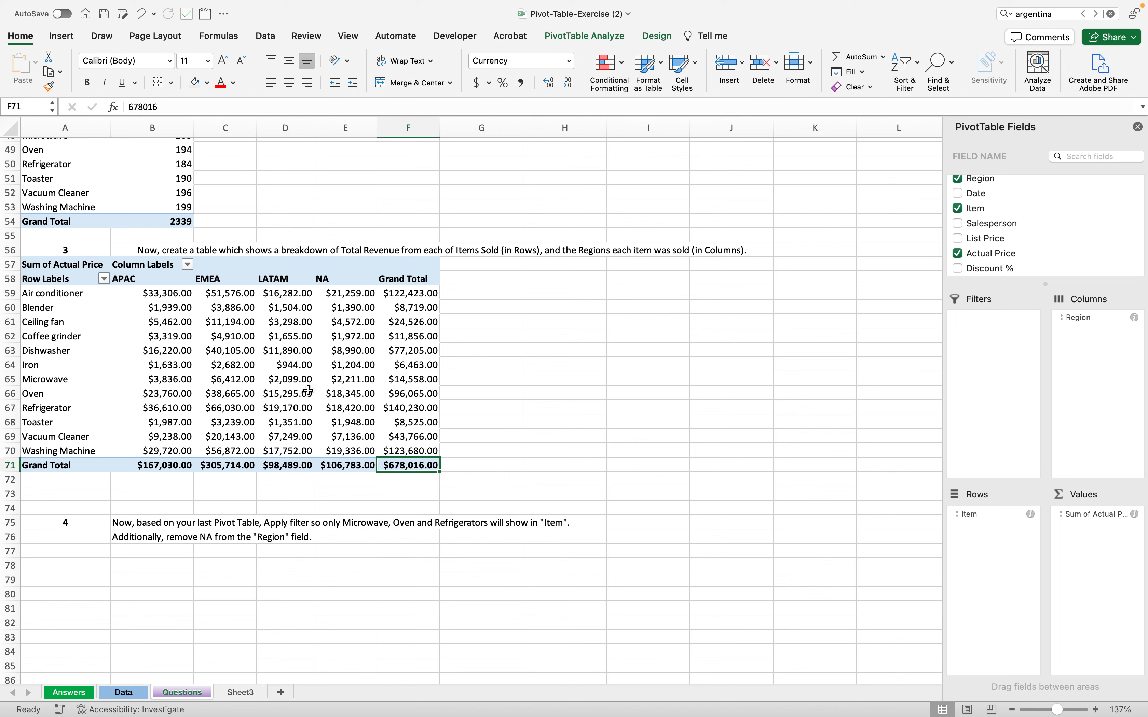
- Examine the Grand Total column and compare the Air conditioner row's regional values in B59:E59 with its total in F59
click(413, 269)
drag(414, 277, 415, 462)
click(408, 296)
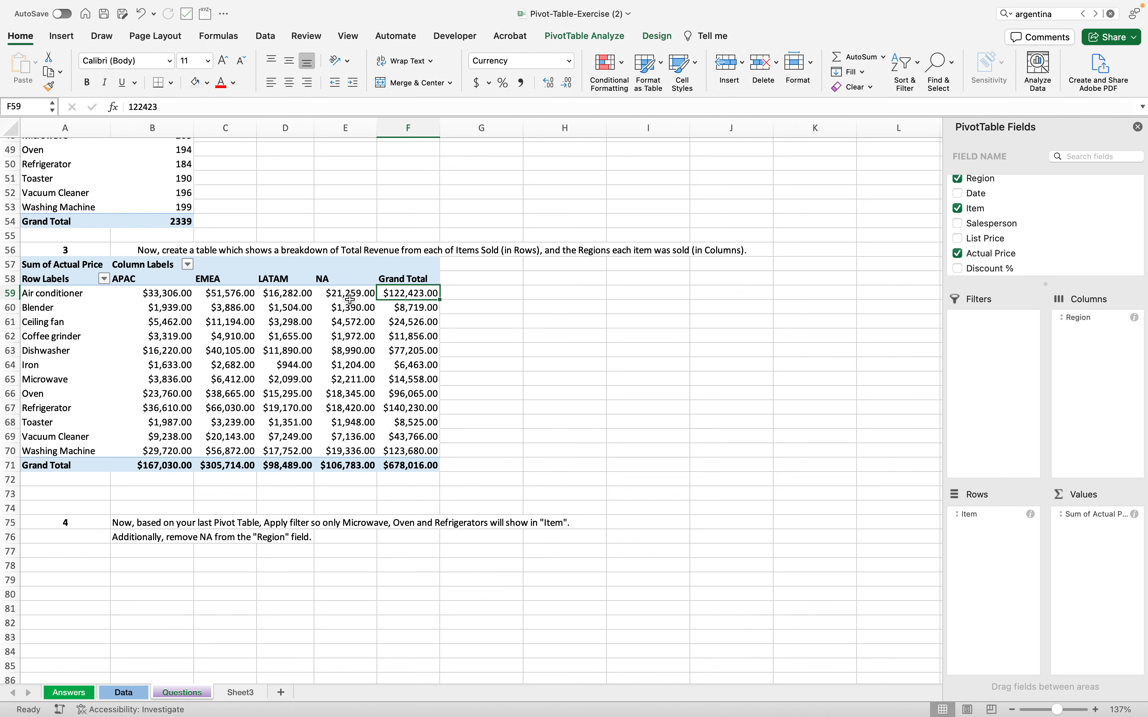
drag(132, 293, 336, 293)
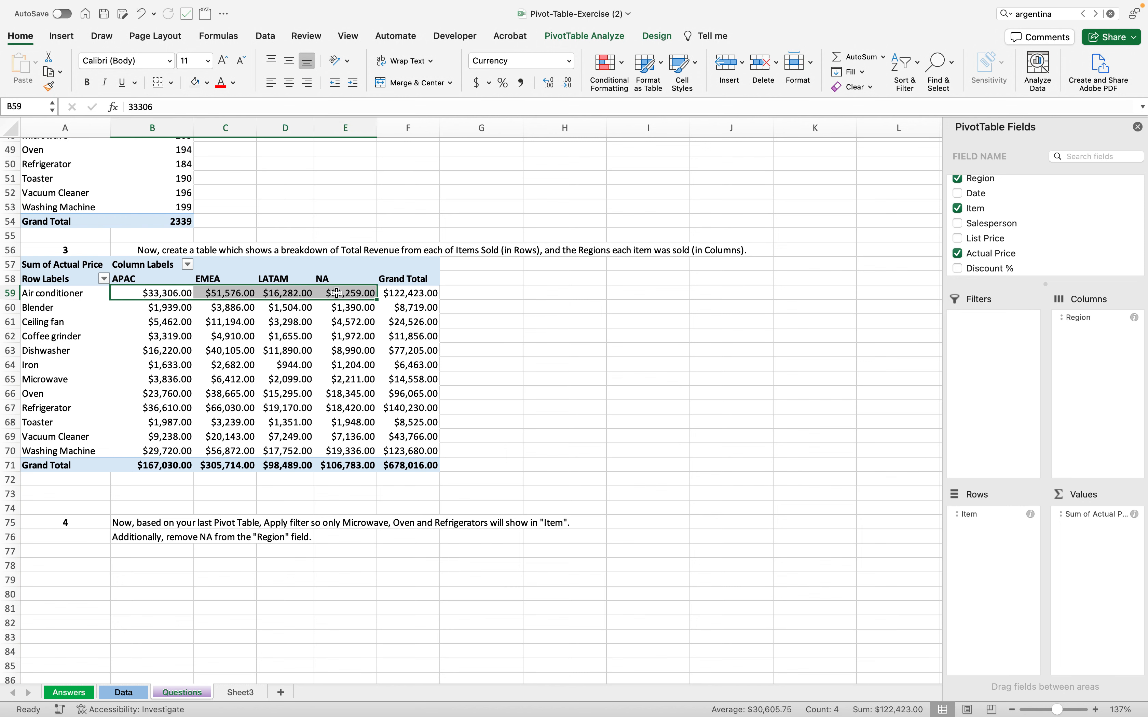
click(406, 293)
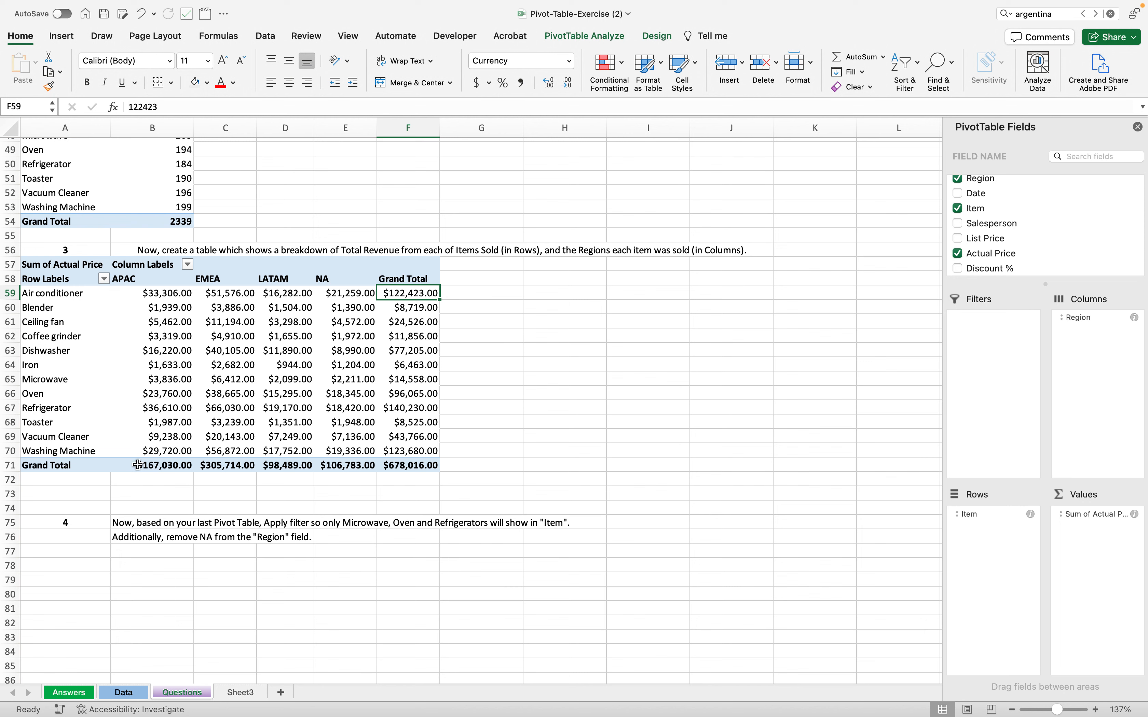
- Examine the Grand Total row and check how the item values in the APAC column add up to the APAC total
drag(43, 465, 408, 465)
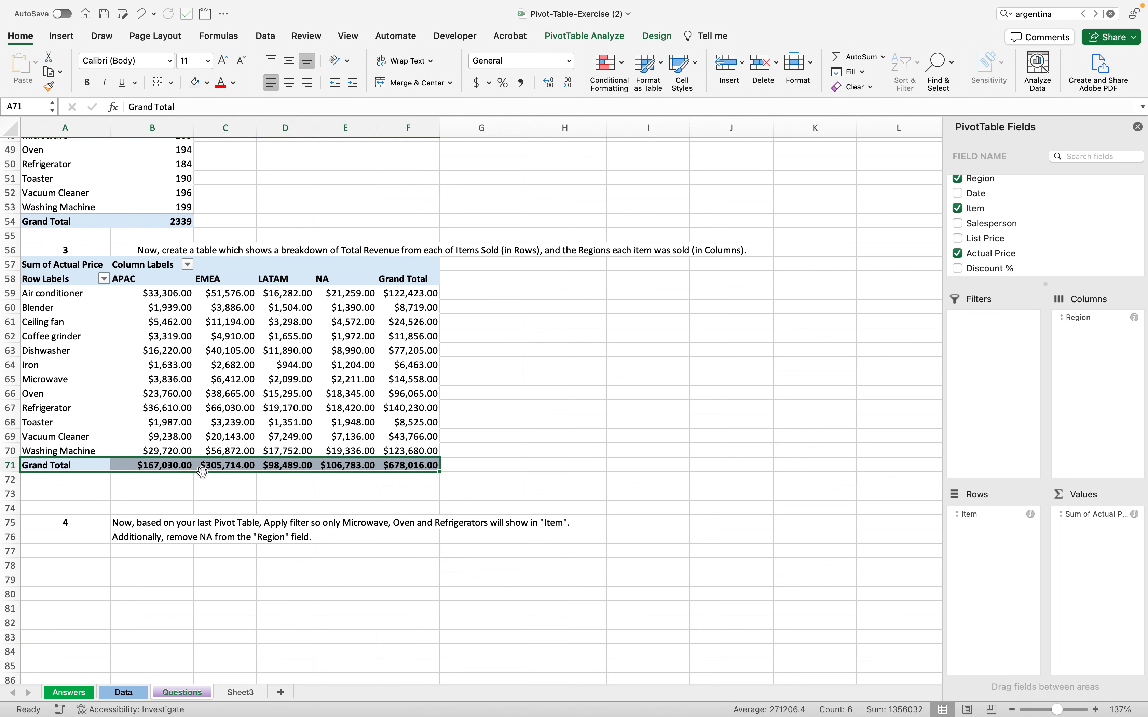
click(170, 465)
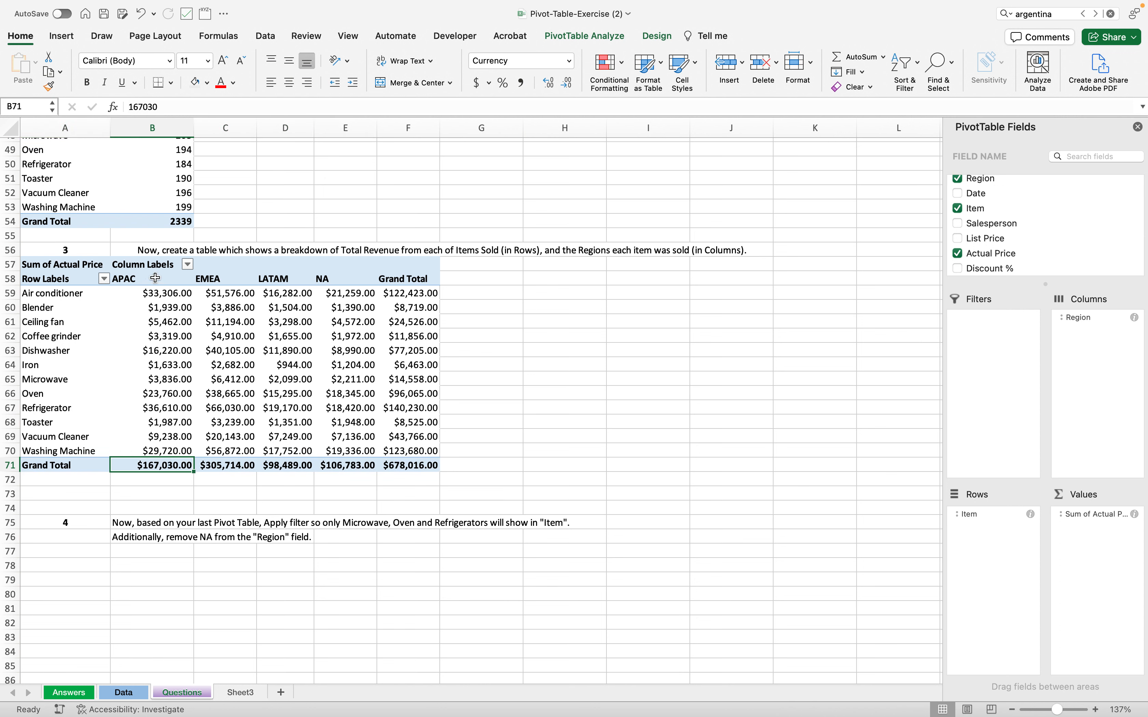
drag(157, 281, 169, 465)
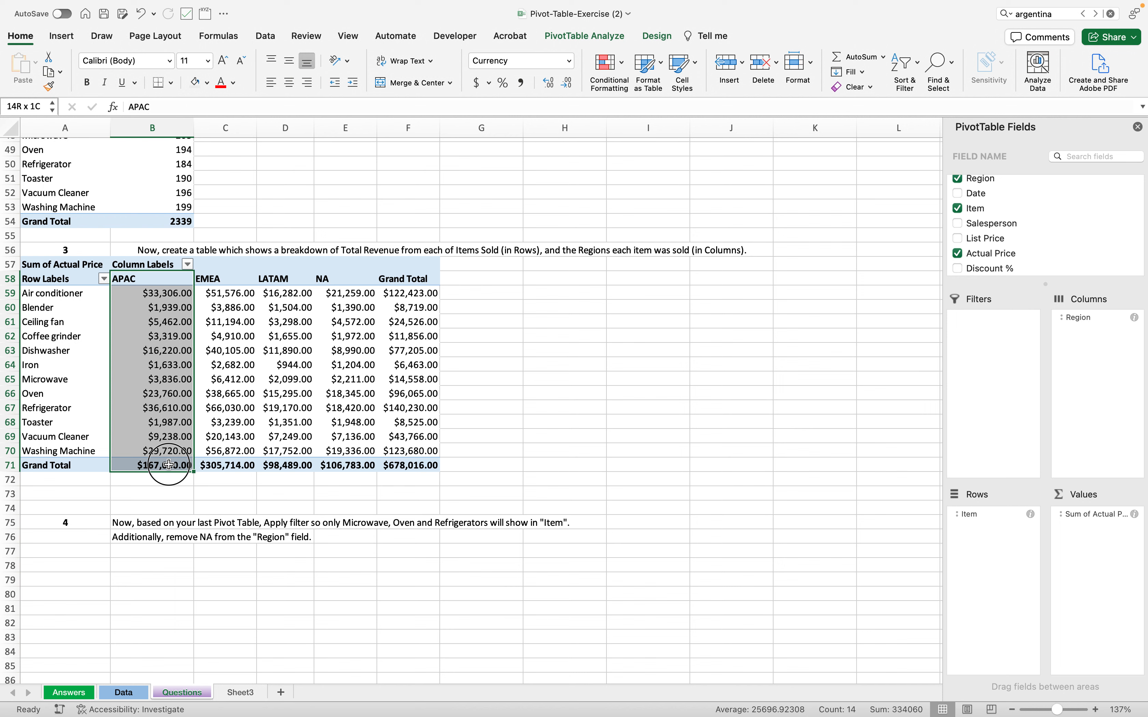
click(165, 295)
click(69, 293)
click(150, 308)
drag(159, 297, 163, 463)
click(144, 335)
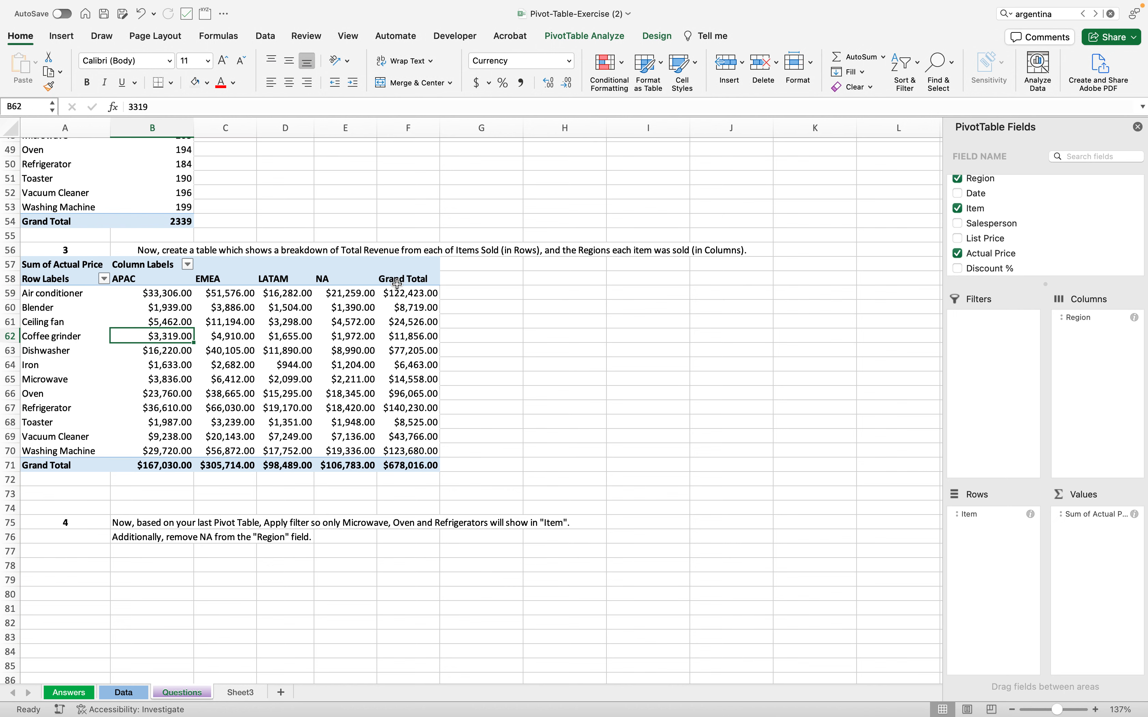
- Recheck the Grand Total column's item totals, selecting the Air conditioner regional values in B59:E59 for comparison
click(420, 284)
click(410, 364)
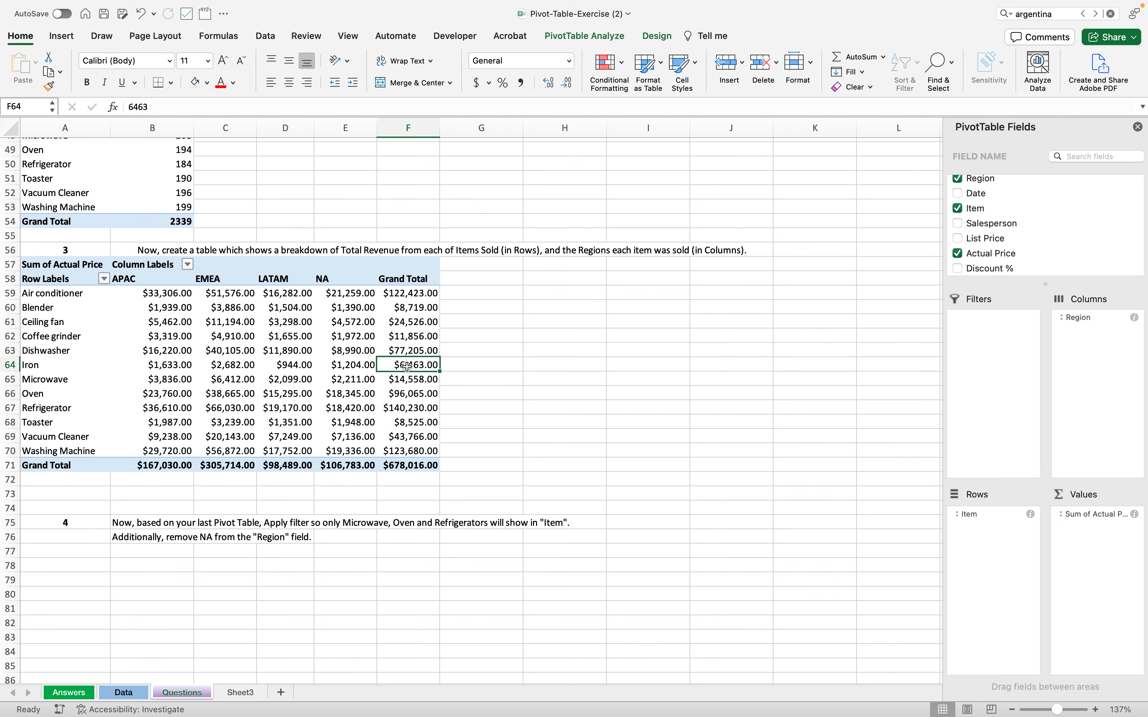
click(428, 294)
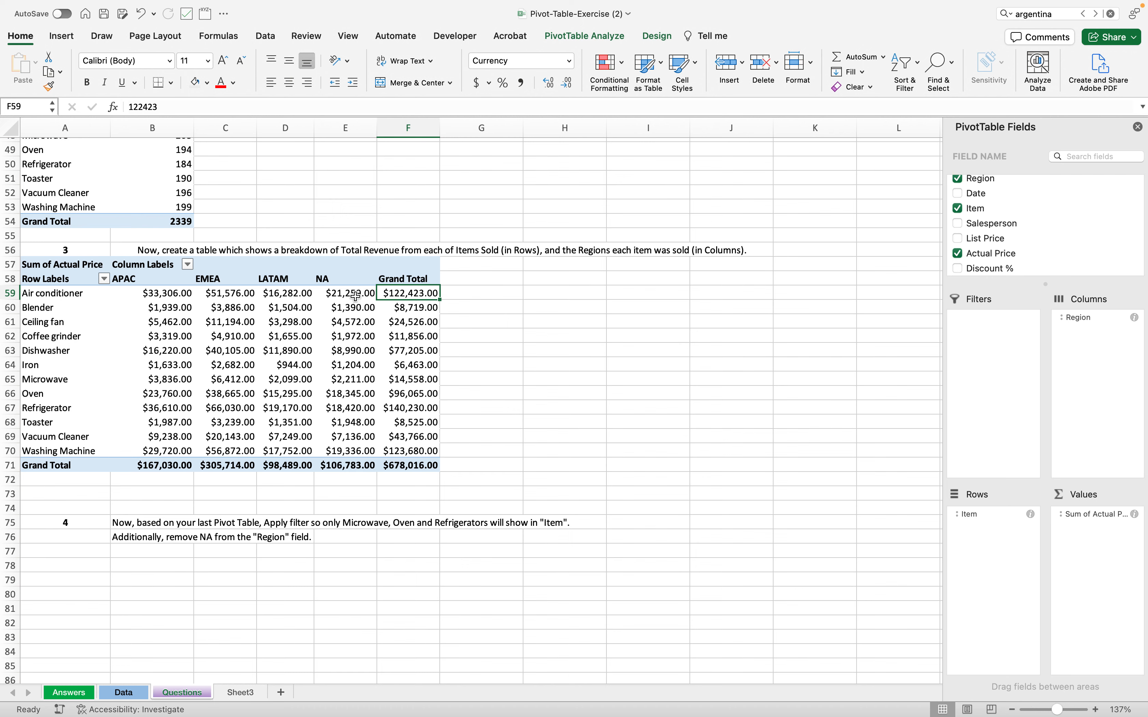
click(82, 294)
drag(162, 295, 369, 295)
scroll(307, 462, down, 2)
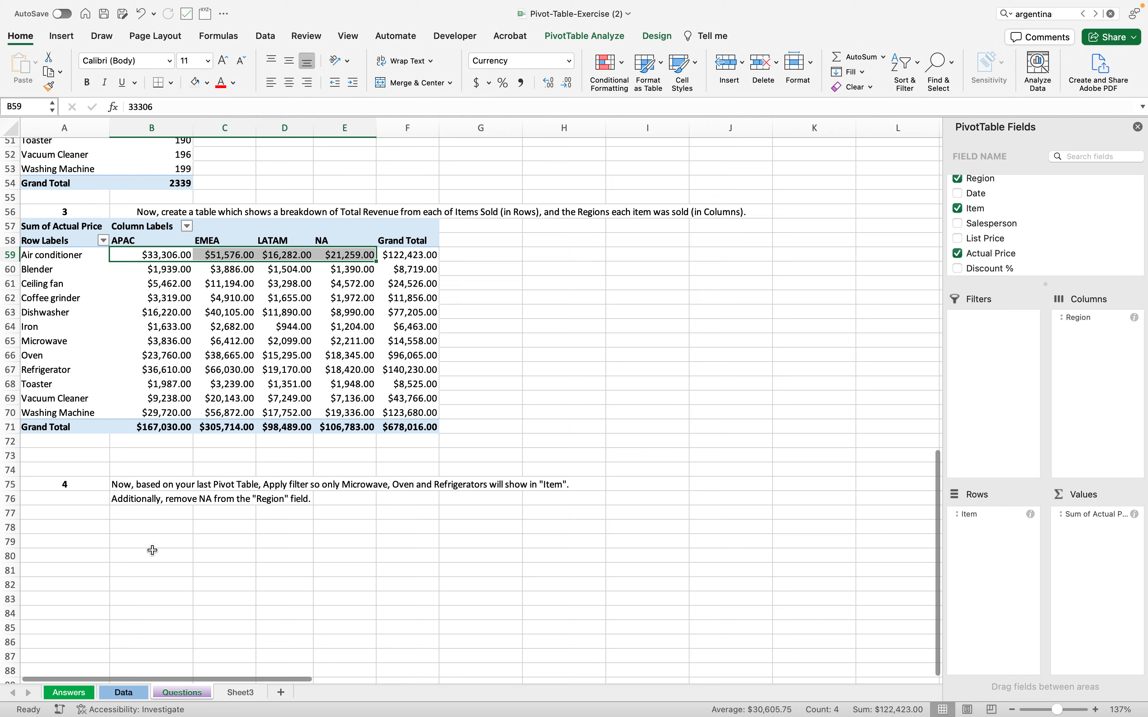